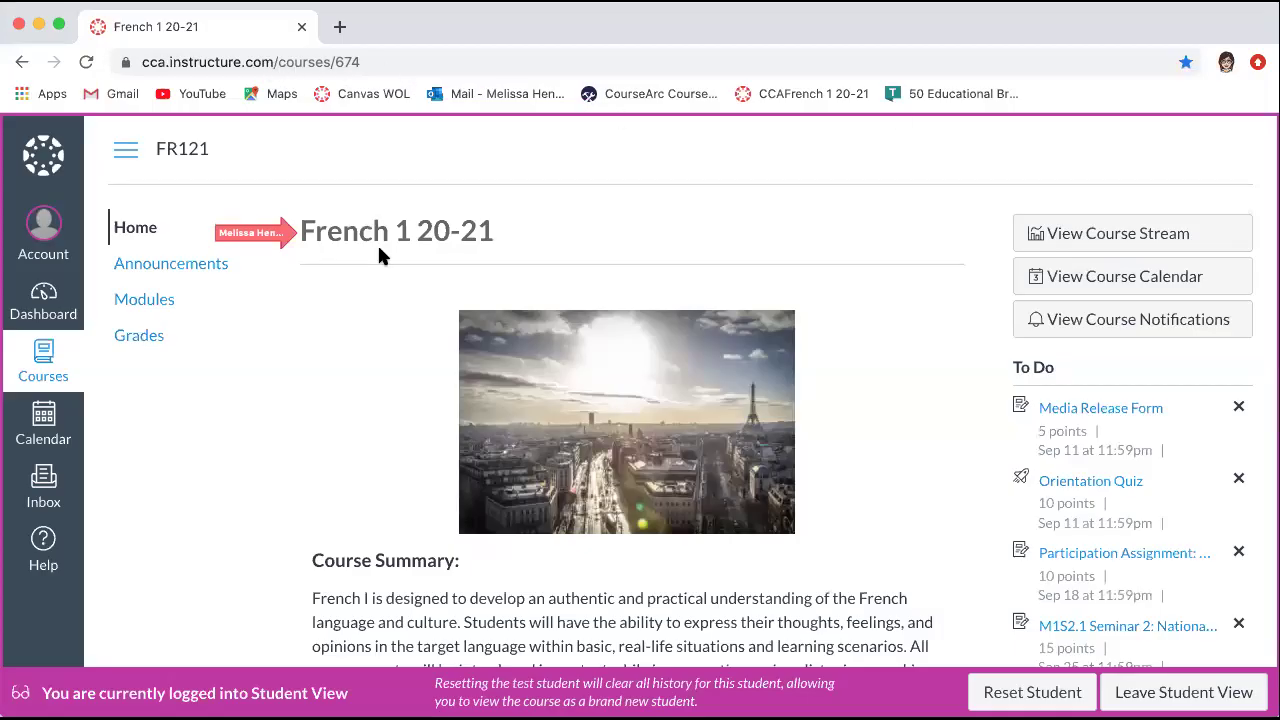
Step: Open the Meet Your Instructor page from item 1 of Let's Get Started
{"action": "mouse_move", "coordinate": [268, 236]}
{"action": "scroll", "coordinate": [372, 262], "scroll_direction": "down", "scroll_amount": 5}
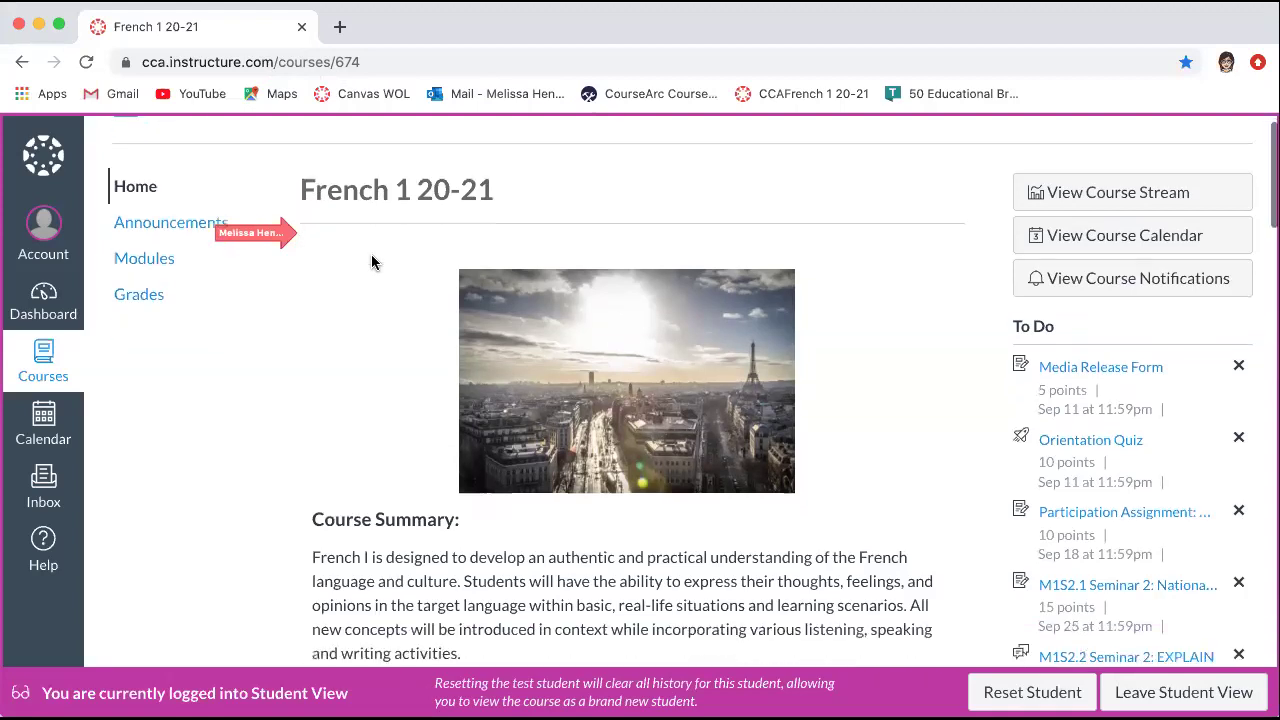
{"action": "scroll", "coordinate": [372, 262], "scroll_direction": "down", "scroll_amount": 2}
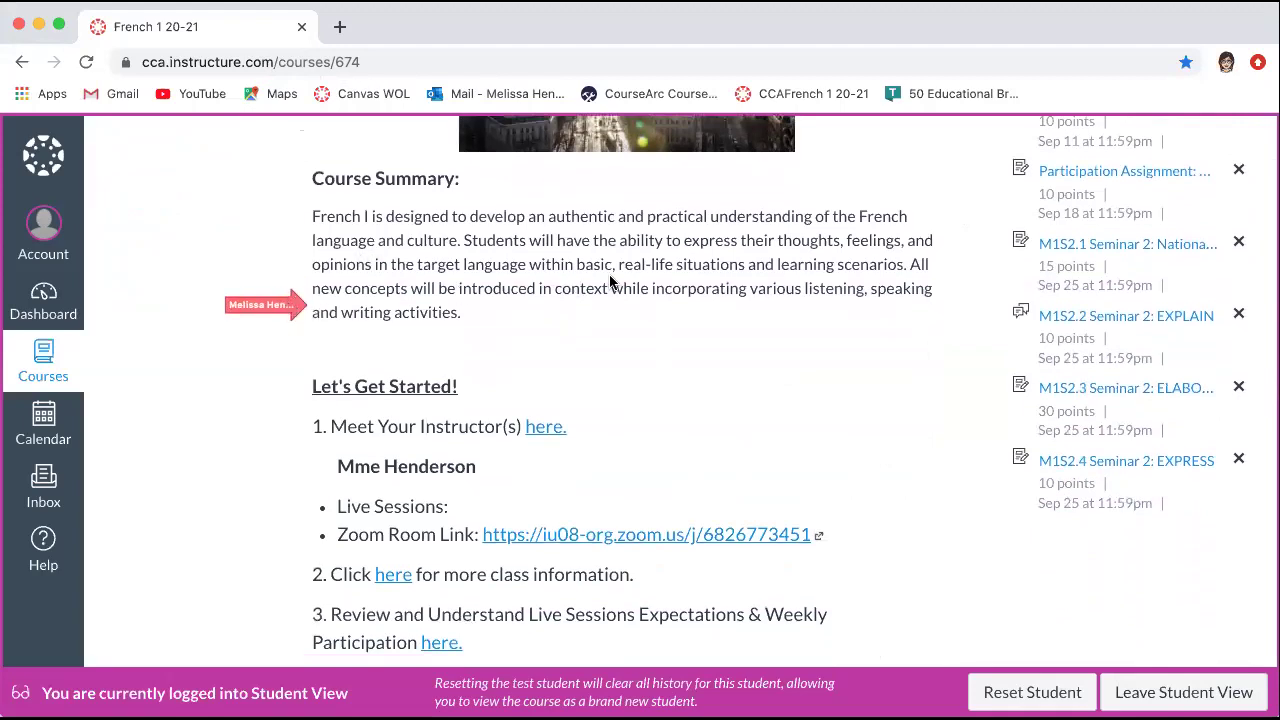
{"action": "scroll", "coordinate": [631, 403], "scroll_direction": "down", "scroll_amount": 2}
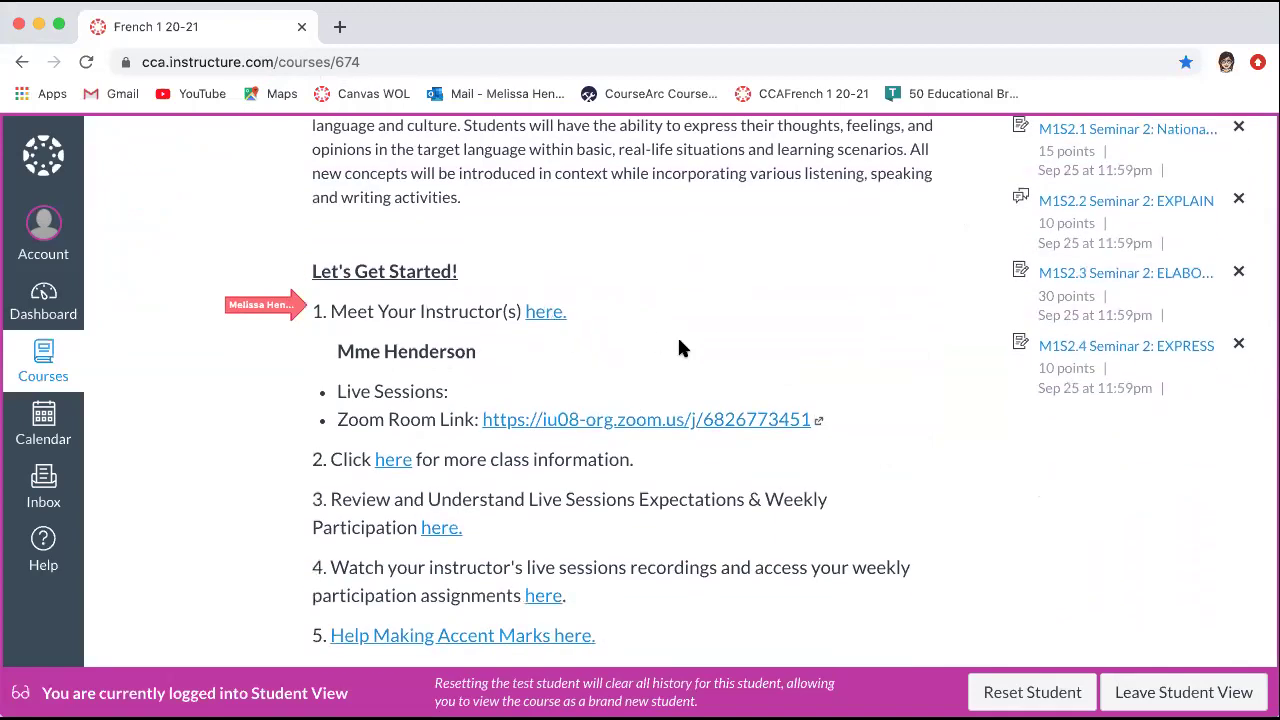
{"action": "left_click", "coordinate": [550, 316]}
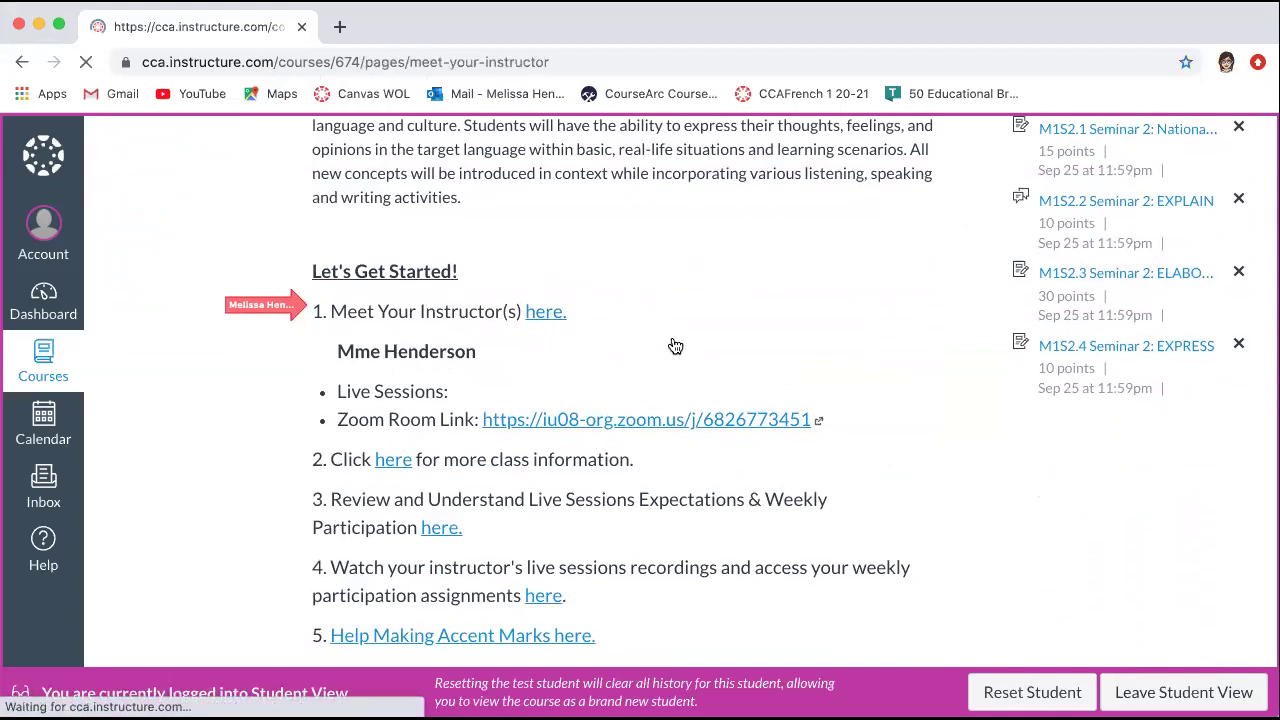
Step: Read through the instructors' introductions and contact details
{"action": "scroll", "coordinate": [671, 340], "scroll_direction": "down", "scroll_amount": 5}
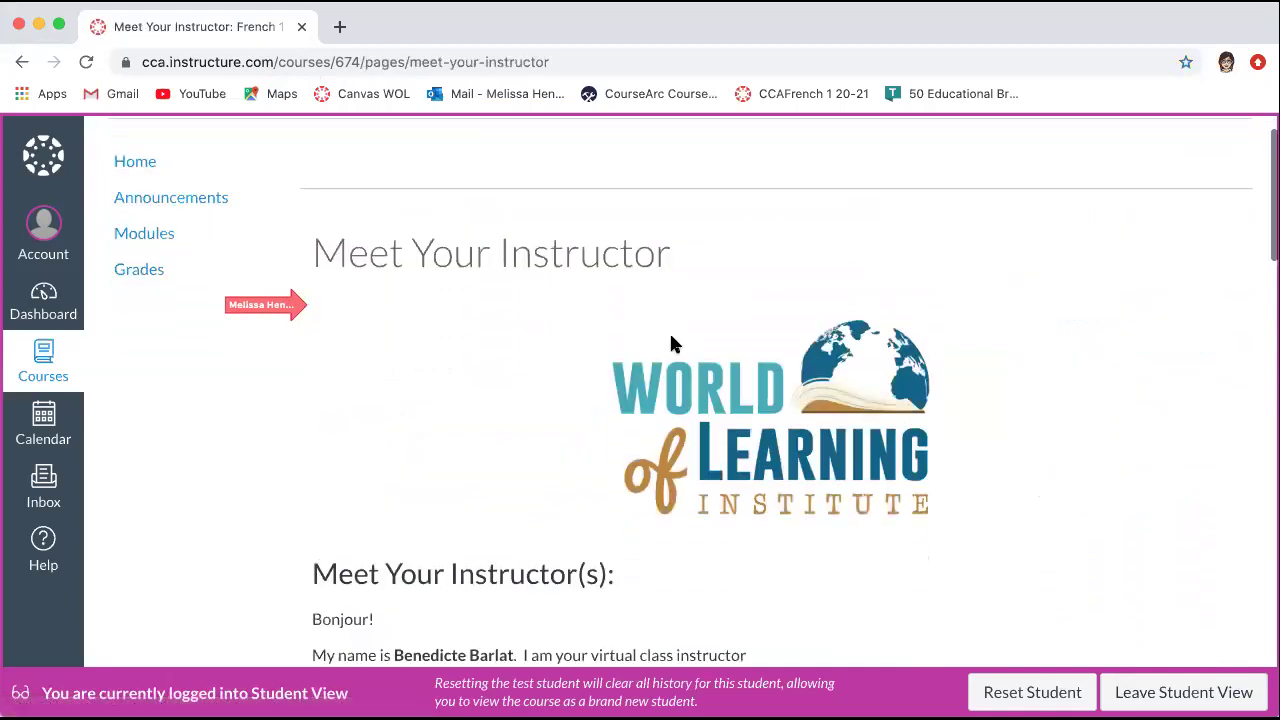
{"action": "scroll", "coordinate": [671, 343], "scroll_direction": "down", "scroll_amount": 6}
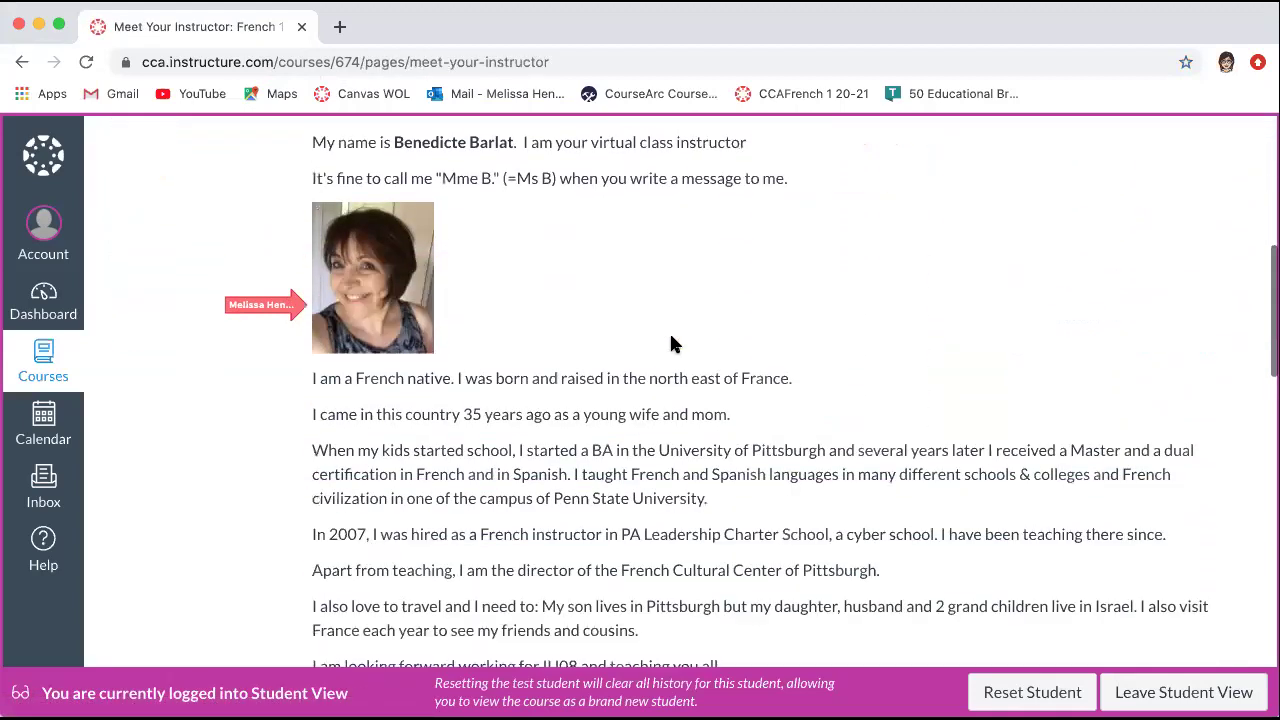
{"action": "scroll", "coordinate": [671, 343], "scroll_direction": "down", "scroll_amount": 7}
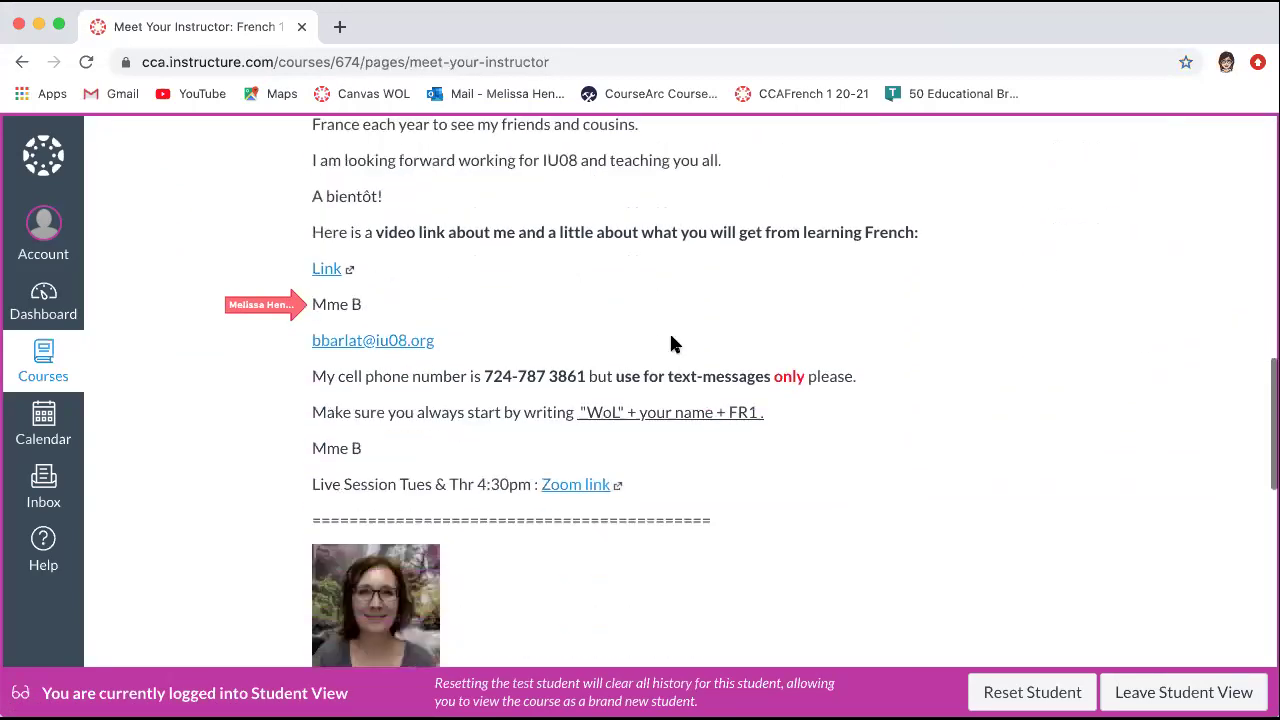
{"action": "scroll", "coordinate": [671, 343], "scroll_direction": "down", "scroll_amount": 3}
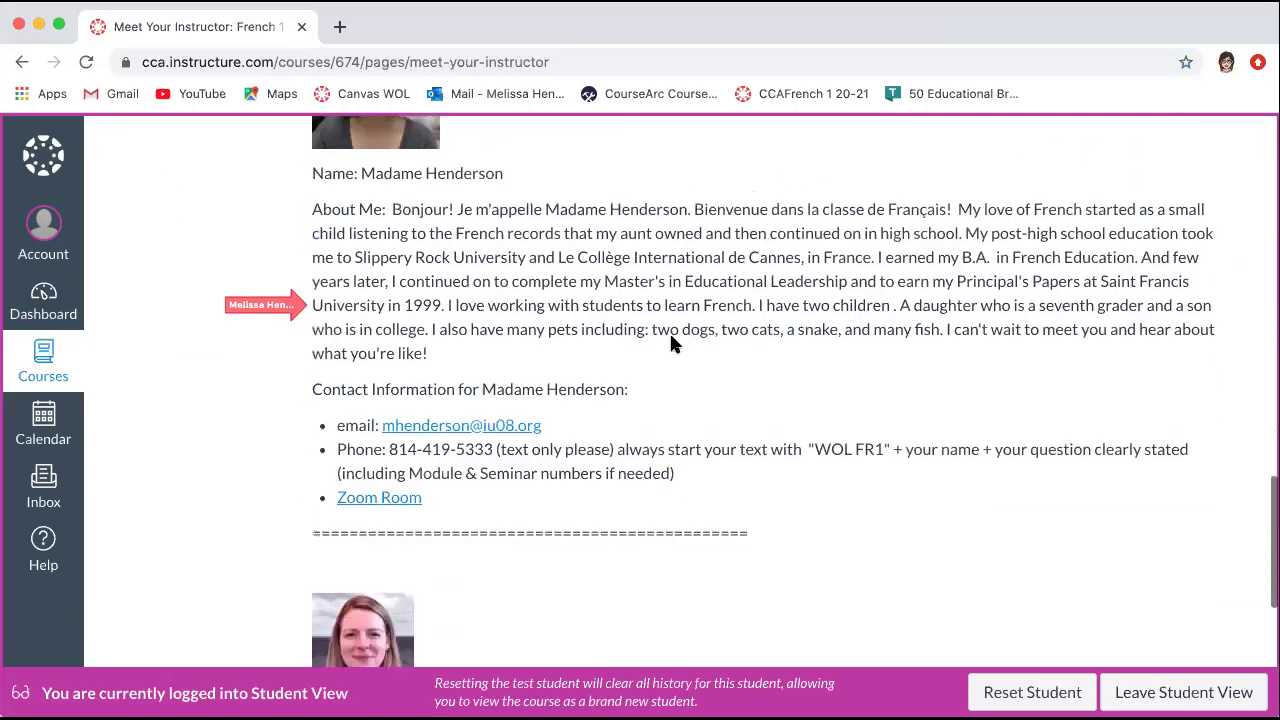
{"action": "left_click_drag", "start_coordinate": [268, 308], "coordinate": [290, 373]}
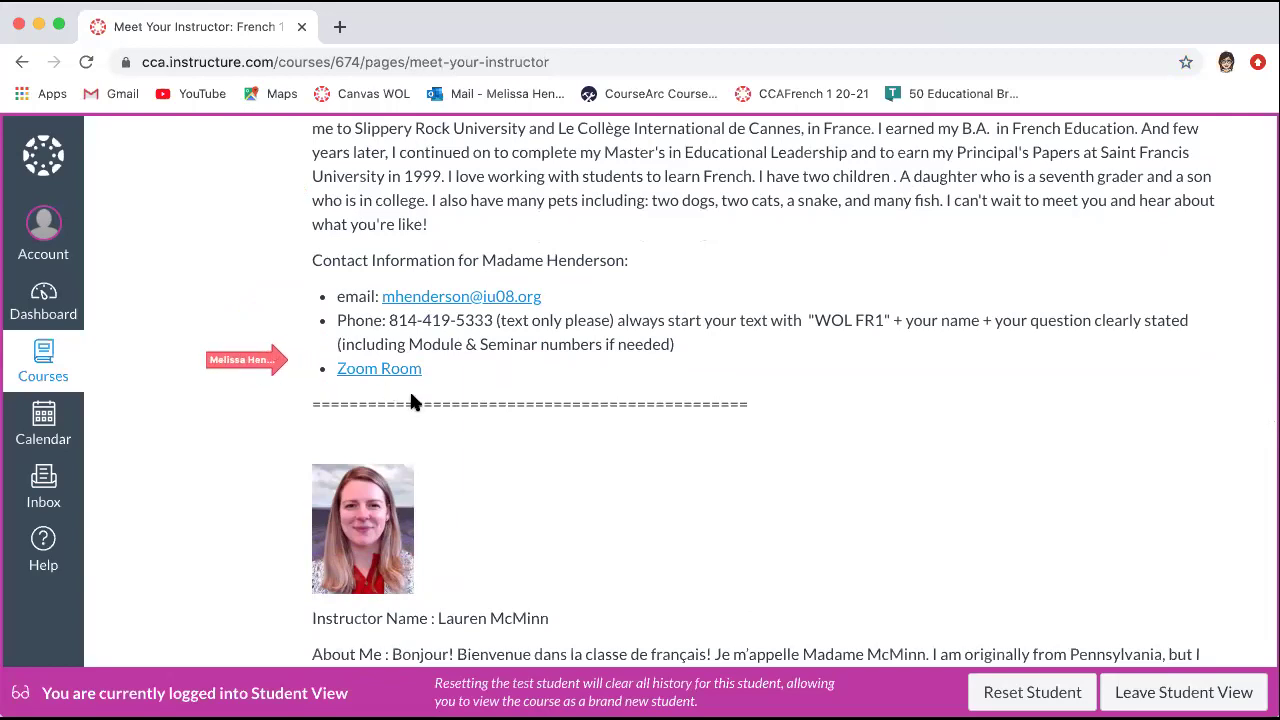
{"action": "scroll", "coordinate": [409, 389], "scroll_direction": "up", "scroll_amount": 15}
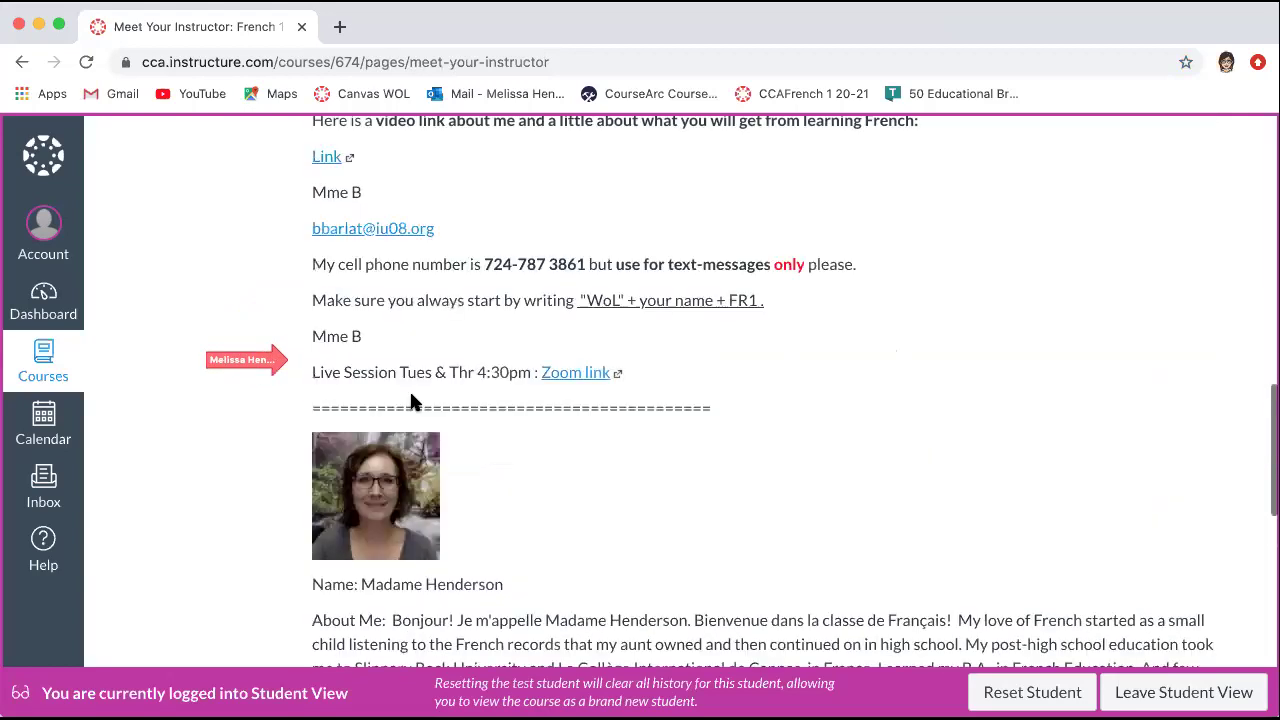
{"action": "scroll", "coordinate": [409, 389], "scroll_direction": "up", "scroll_amount": 10}
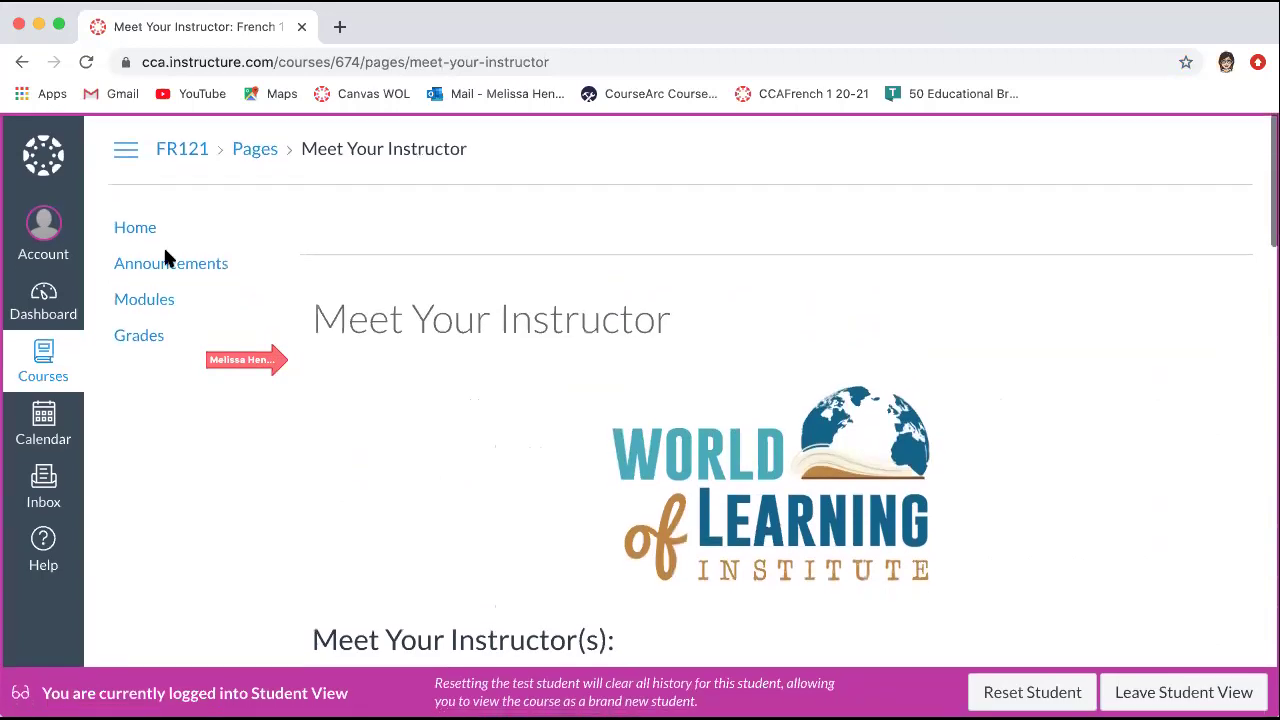
Step: Return to the French 1 20-21 home page and its Let's Get Started list
{"action": "left_click", "coordinate": [143, 236]}
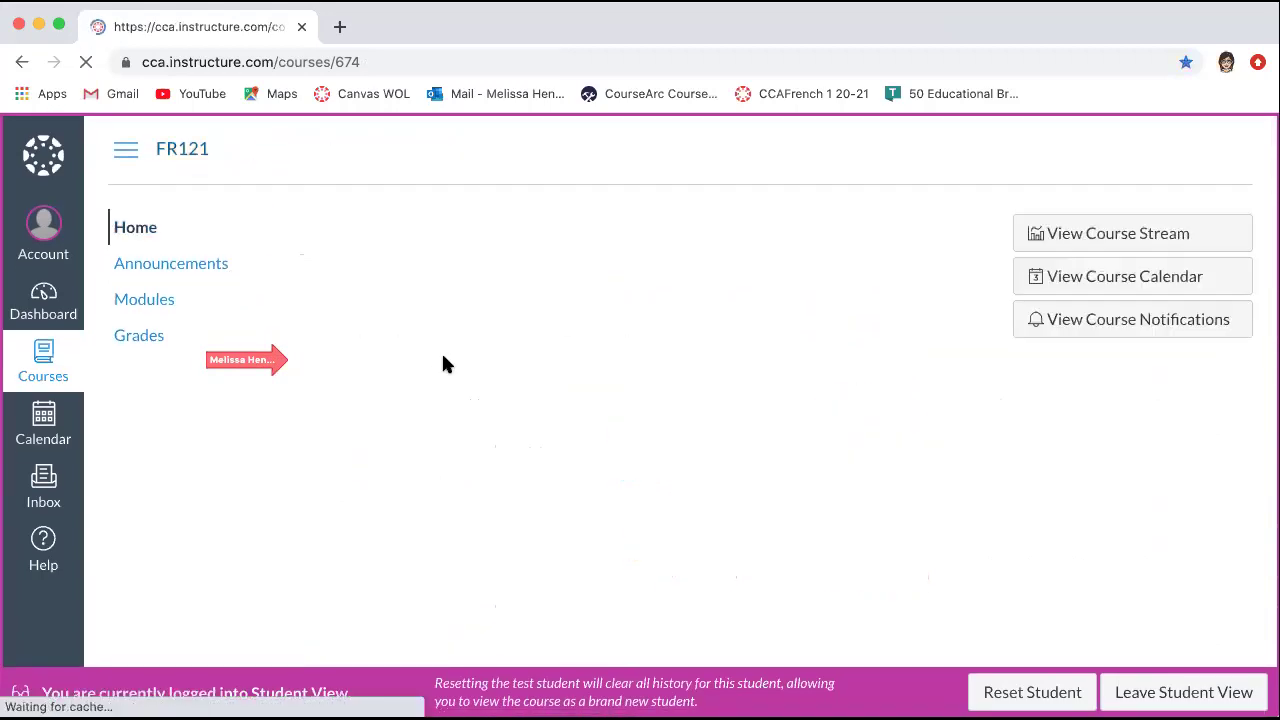
{"action": "scroll", "coordinate": [446, 364], "scroll_direction": "down", "scroll_amount": 5}
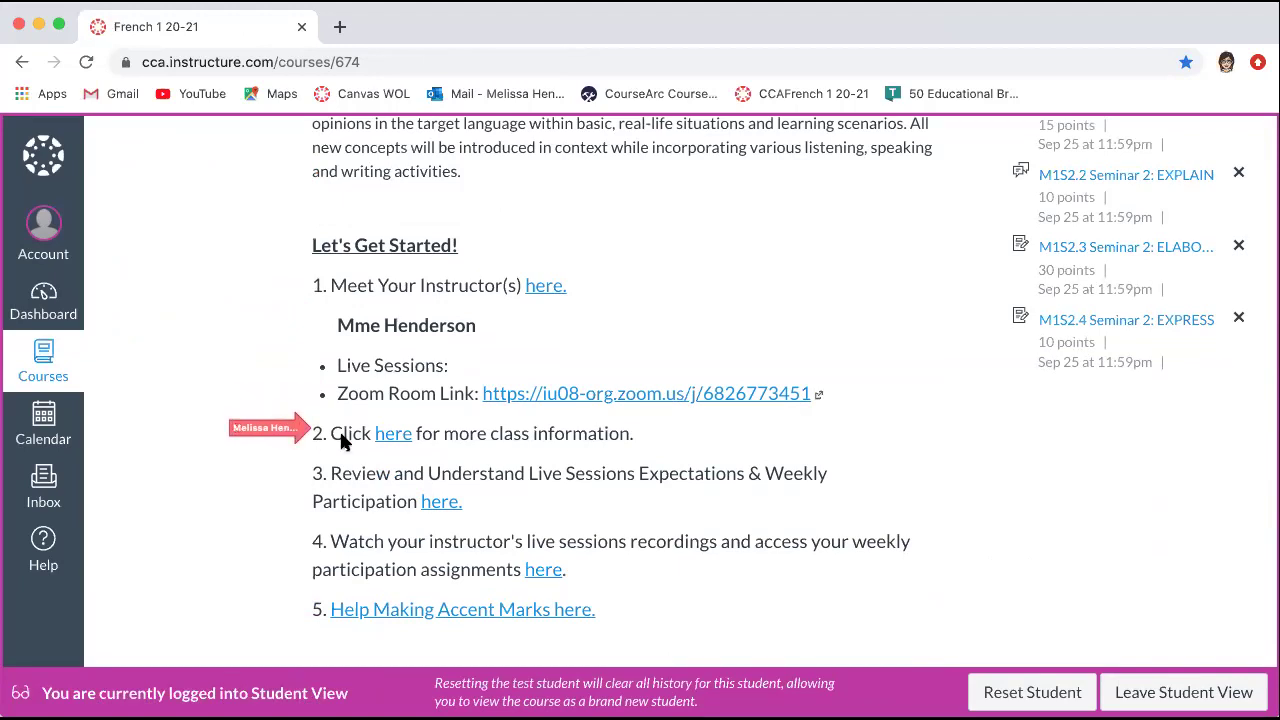
{"action": "left_click", "coordinate": [393, 436]}
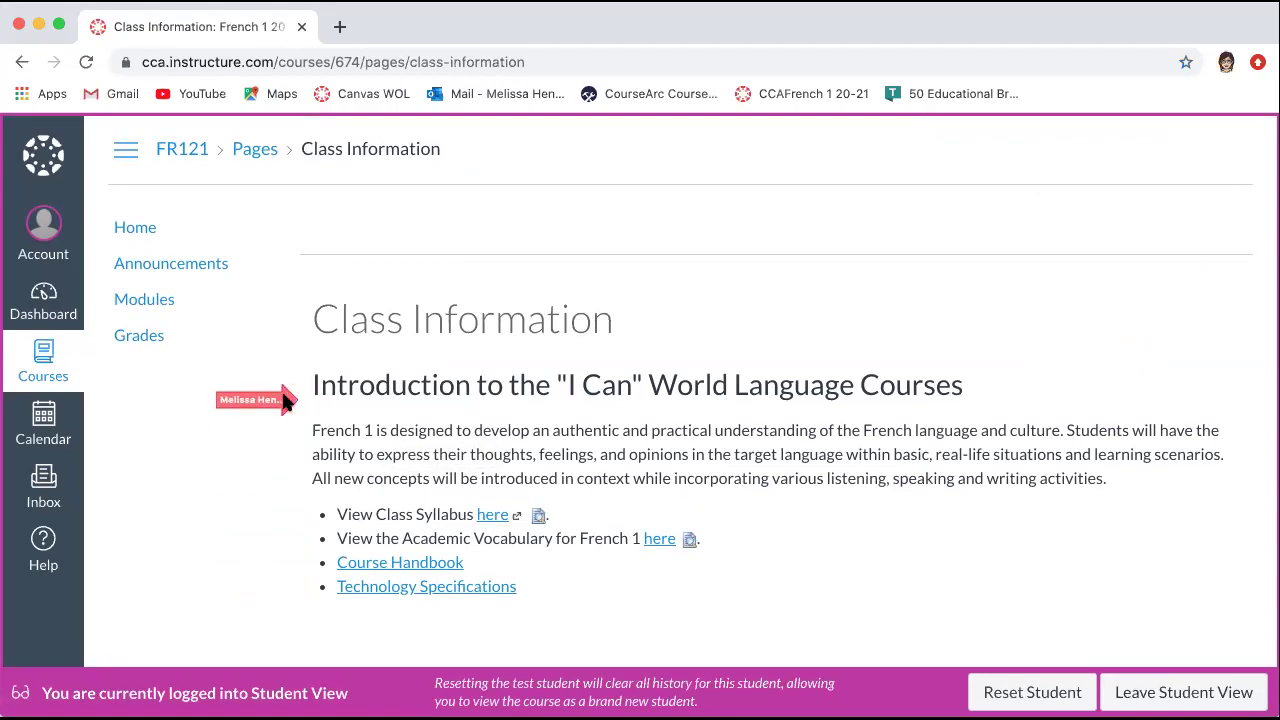
{"action": "left_click", "coordinate": [150, 232]}
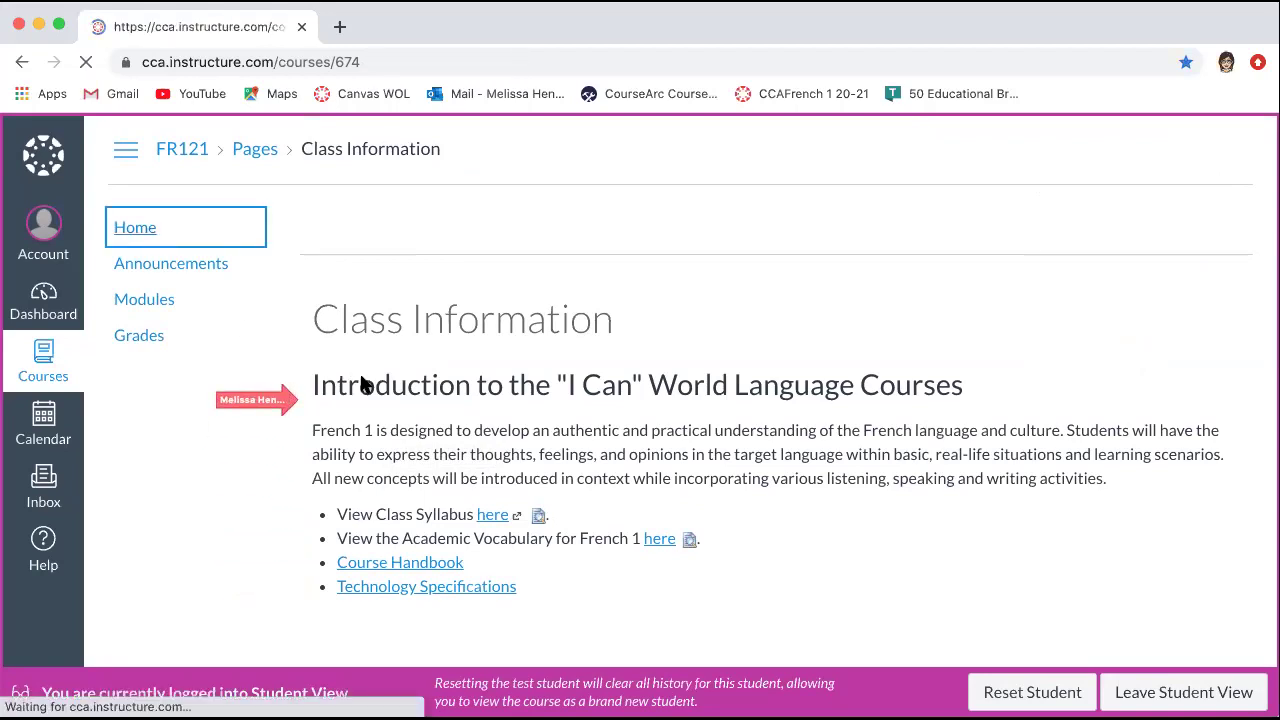
{"action": "scroll", "coordinate": [362, 386], "scroll_direction": "down", "scroll_amount": 6}
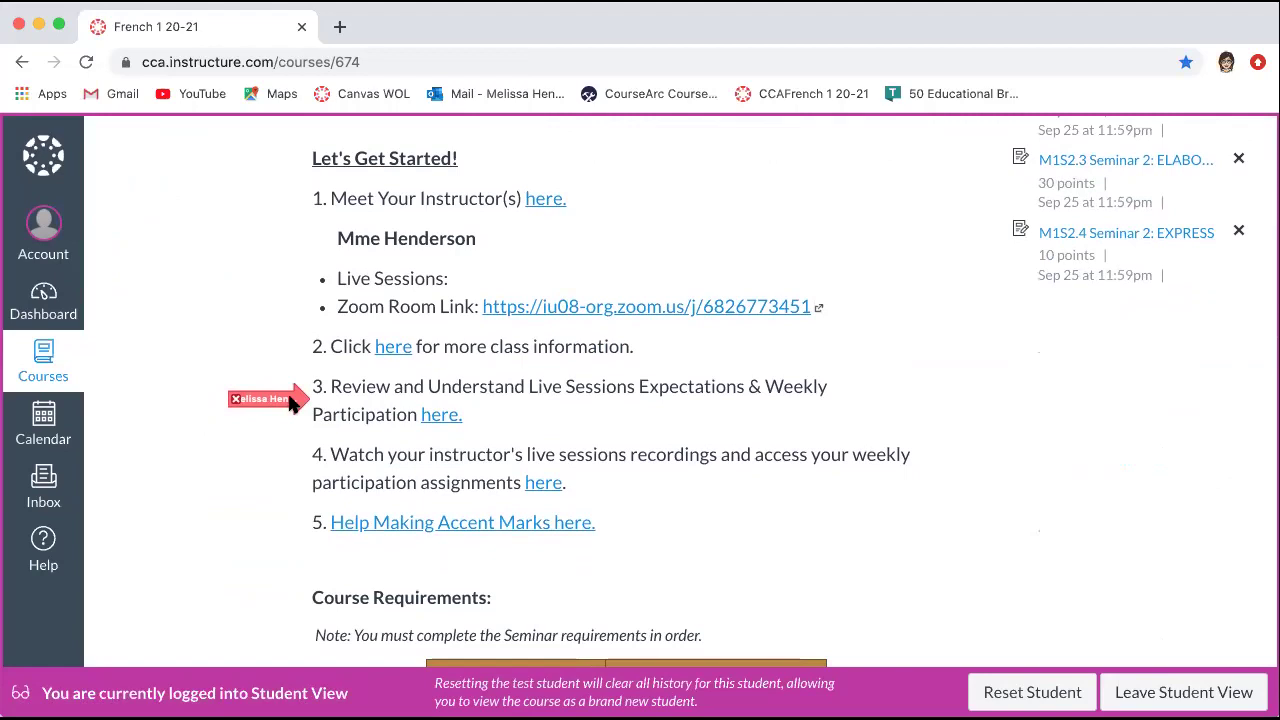
Step: Open Live Sessions & Weekly Participation from item 3 and read its attendance rules
{"action": "left_click", "coordinate": [437, 418]}
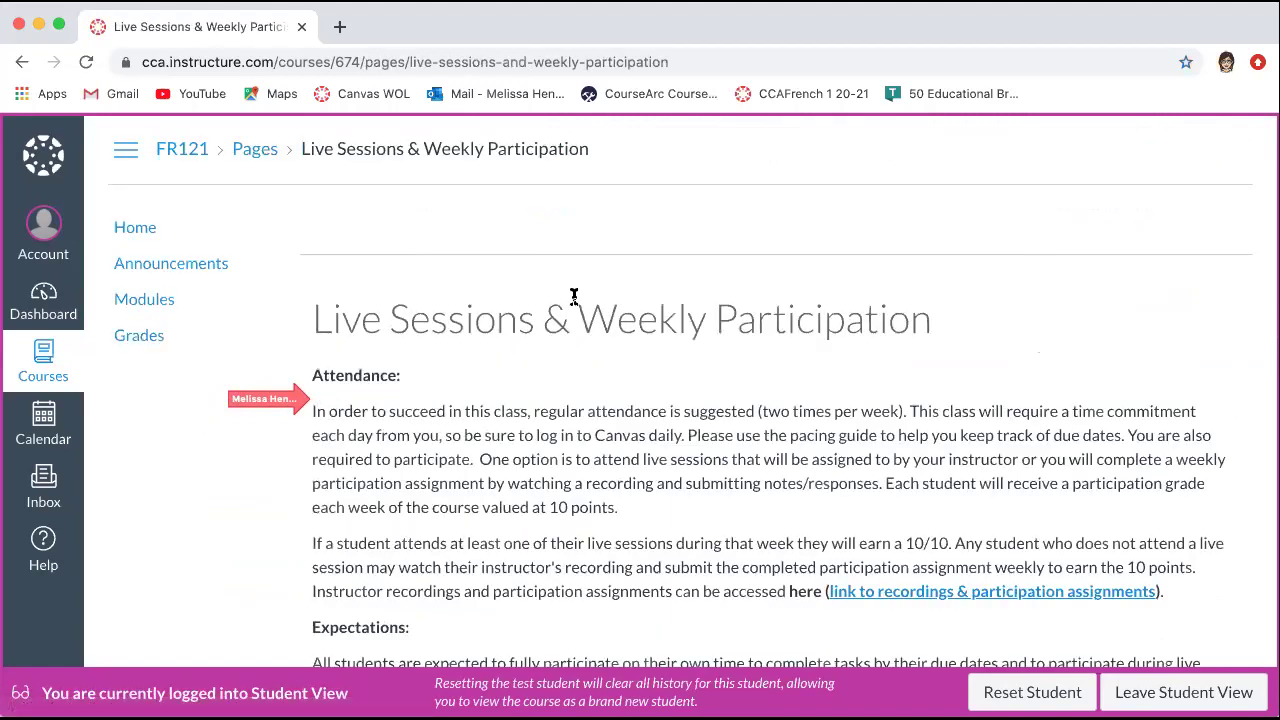
{"action": "scroll", "coordinate": [574, 303], "scroll_direction": "down", "scroll_amount": 1}
{"action": "scroll", "coordinate": [574, 303], "scroll_direction": "down", "scroll_amount": 2}
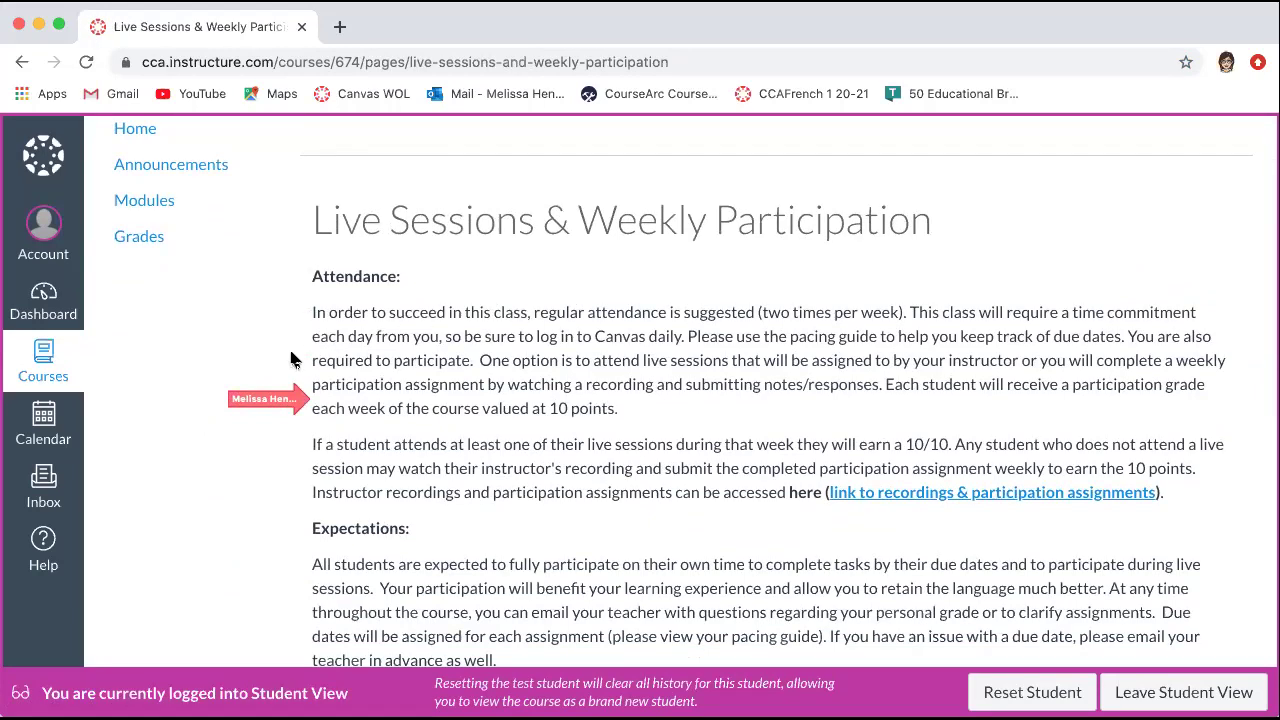
{"action": "scroll", "coordinate": [291, 360], "scroll_direction": "down", "scroll_amount": 2}
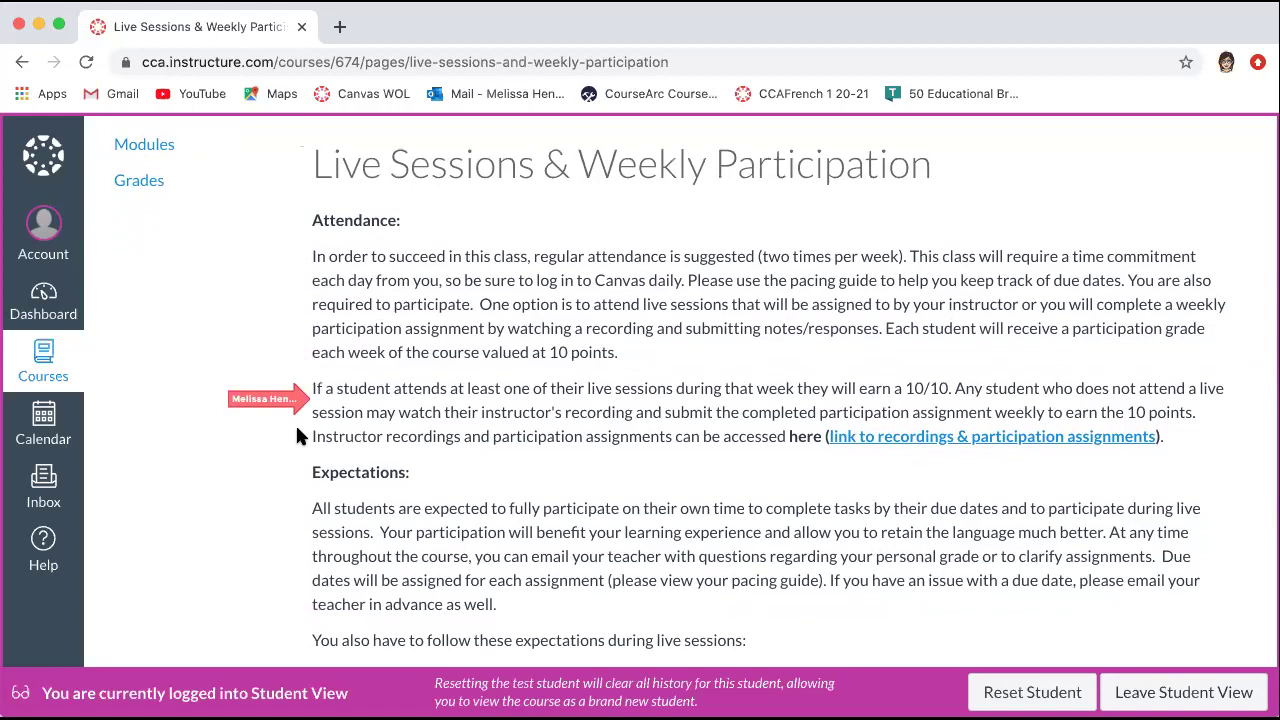
{"action": "scroll", "coordinate": [296, 436], "scroll_direction": "down", "scroll_amount": 4}
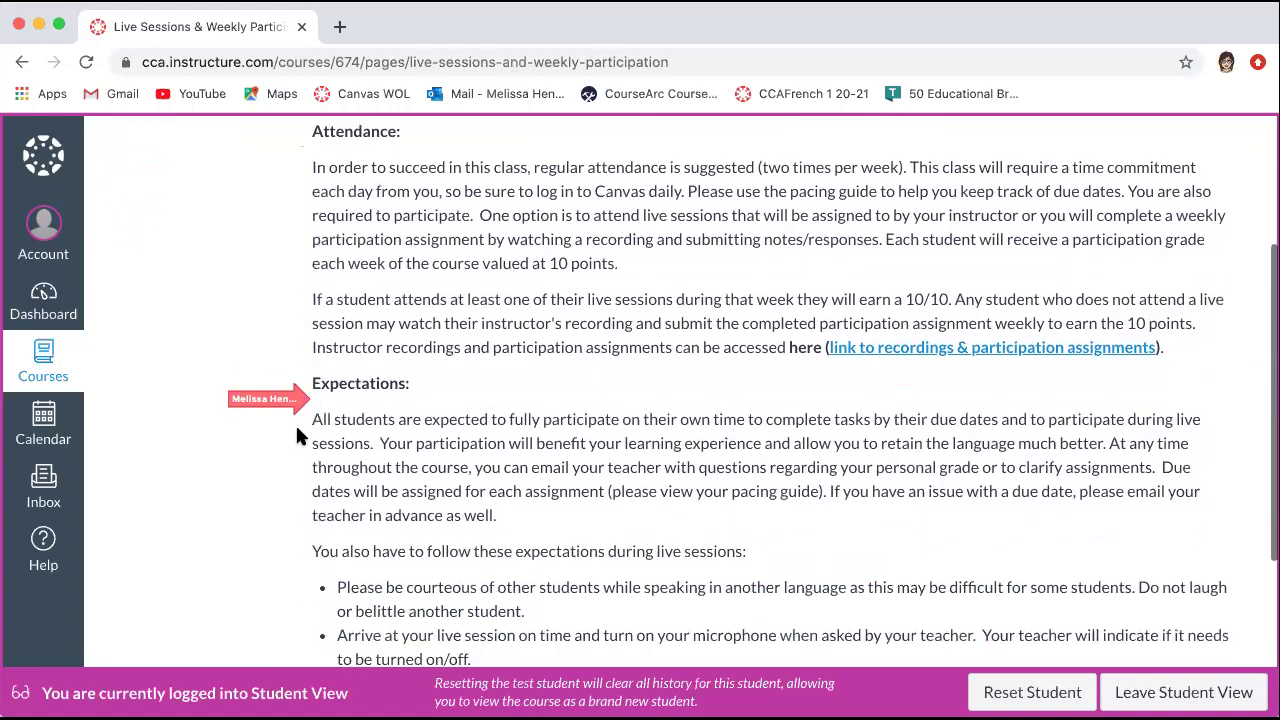
{"action": "scroll", "coordinate": [297, 430], "scroll_direction": "down", "scroll_amount": 3}
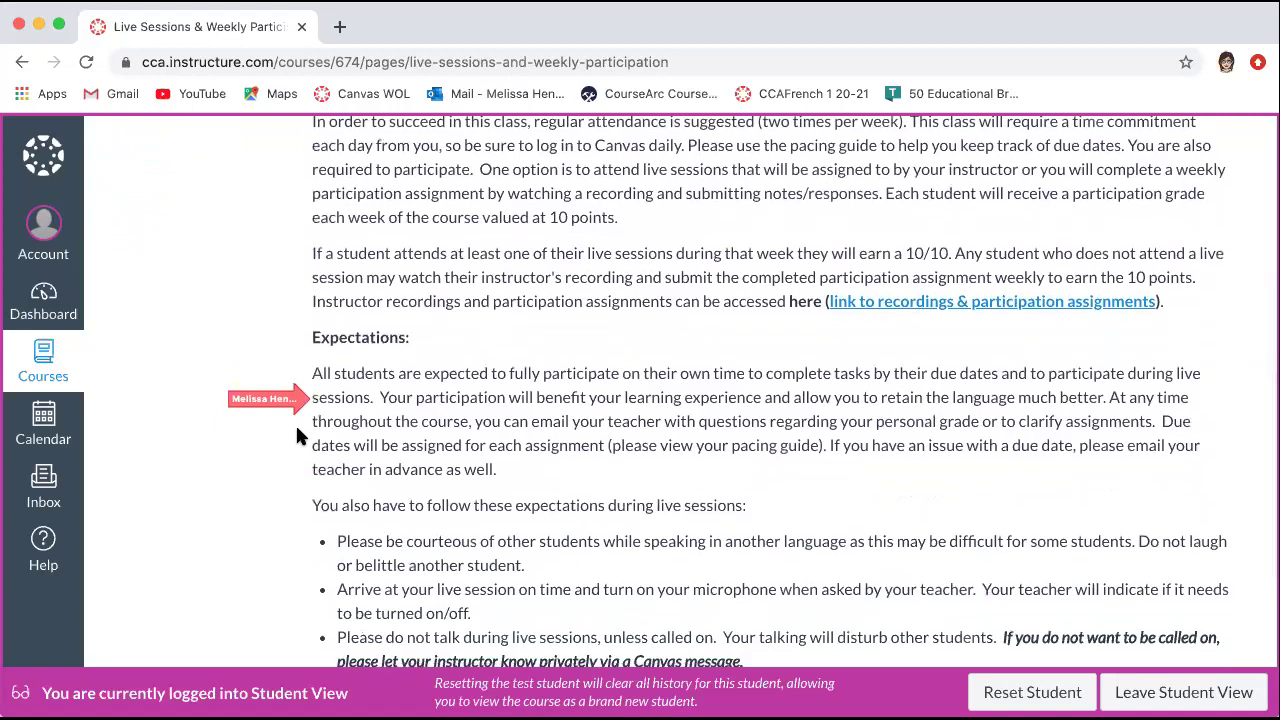
{"action": "scroll", "coordinate": [296, 436], "scroll_direction": "down", "scroll_amount": 6}
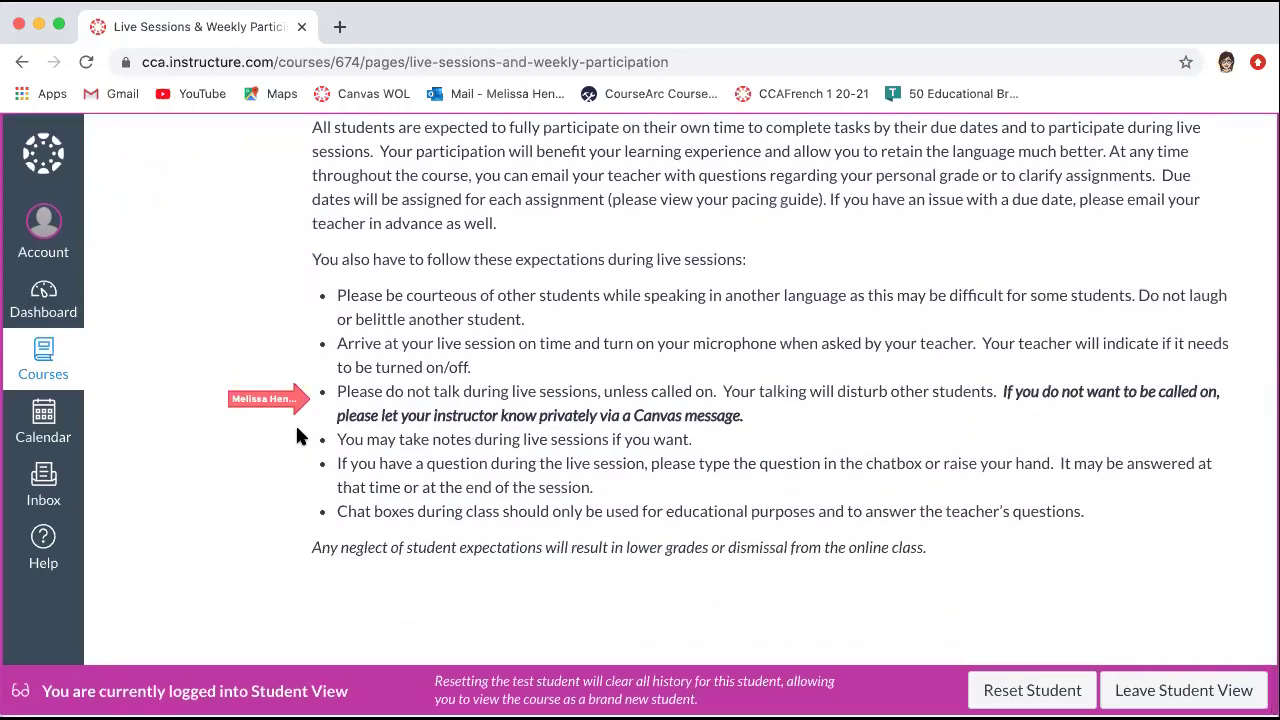
{"action": "scroll", "coordinate": [296, 436], "scroll_direction": "up", "scroll_amount": 9}
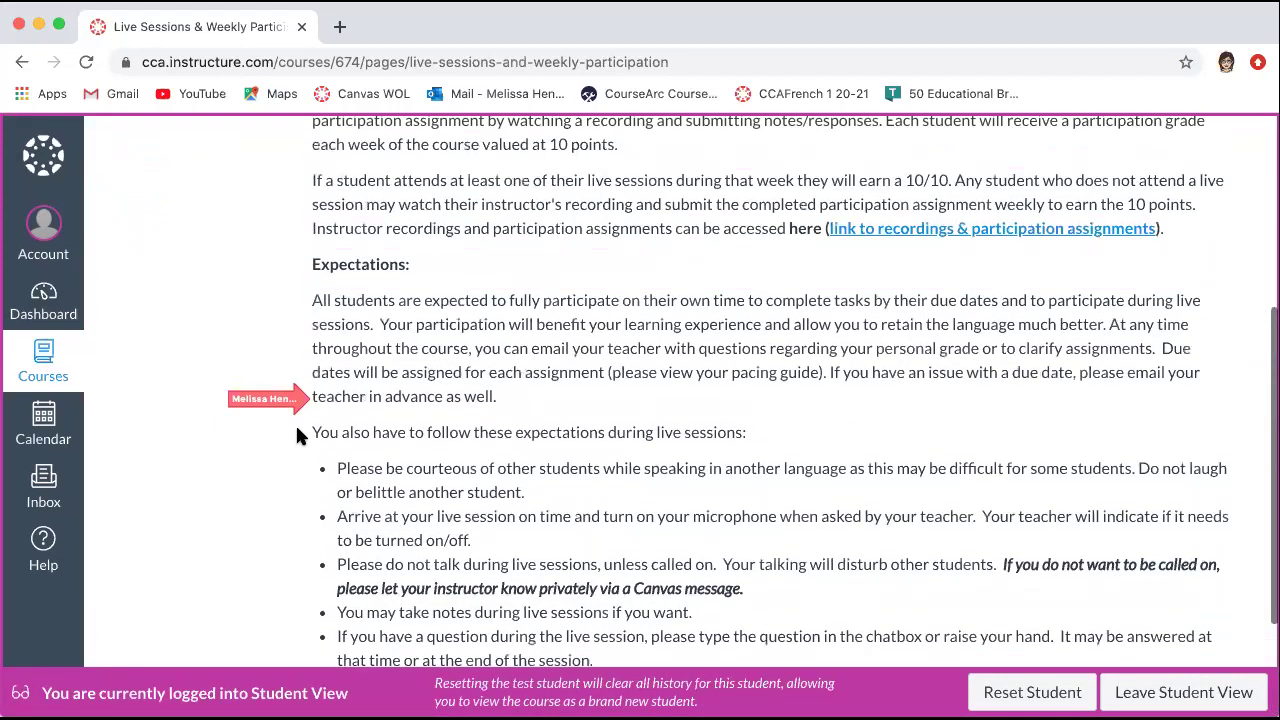
{"action": "scroll", "coordinate": [296, 436], "scroll_direction": "up", "scroll_amount": 3}
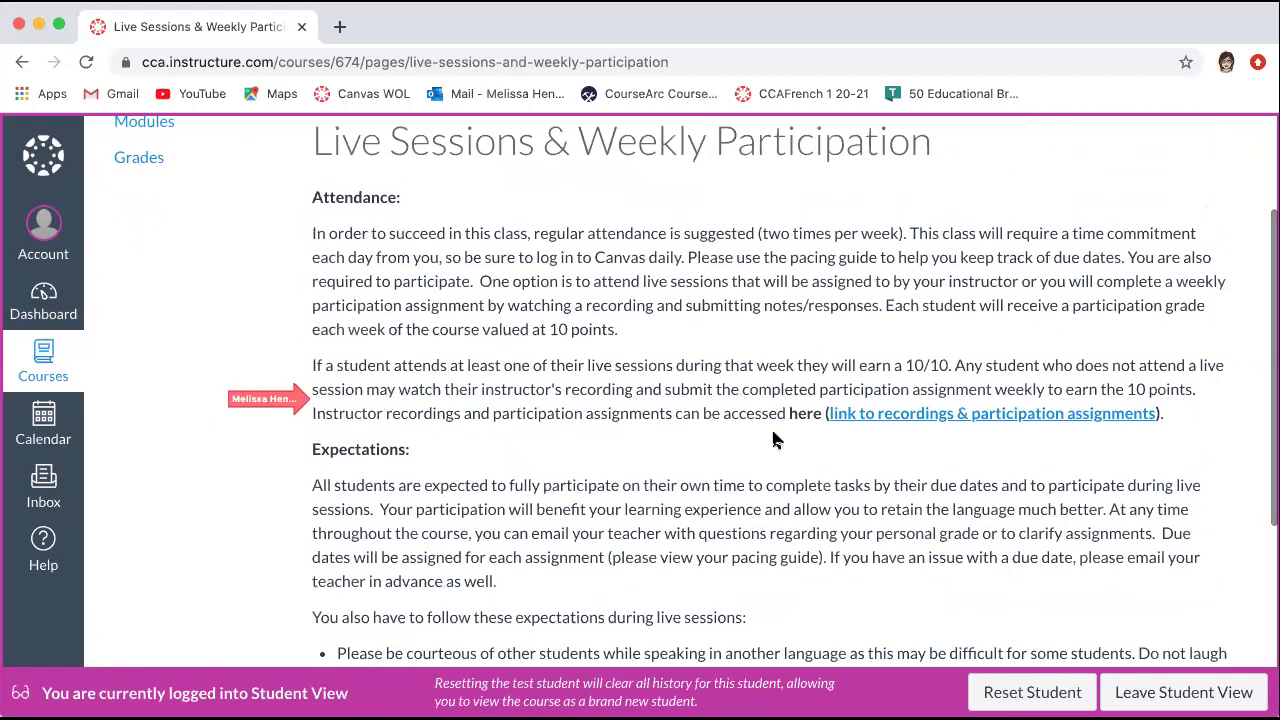
{"action": "left_click", "coordinate": [965, 416]}
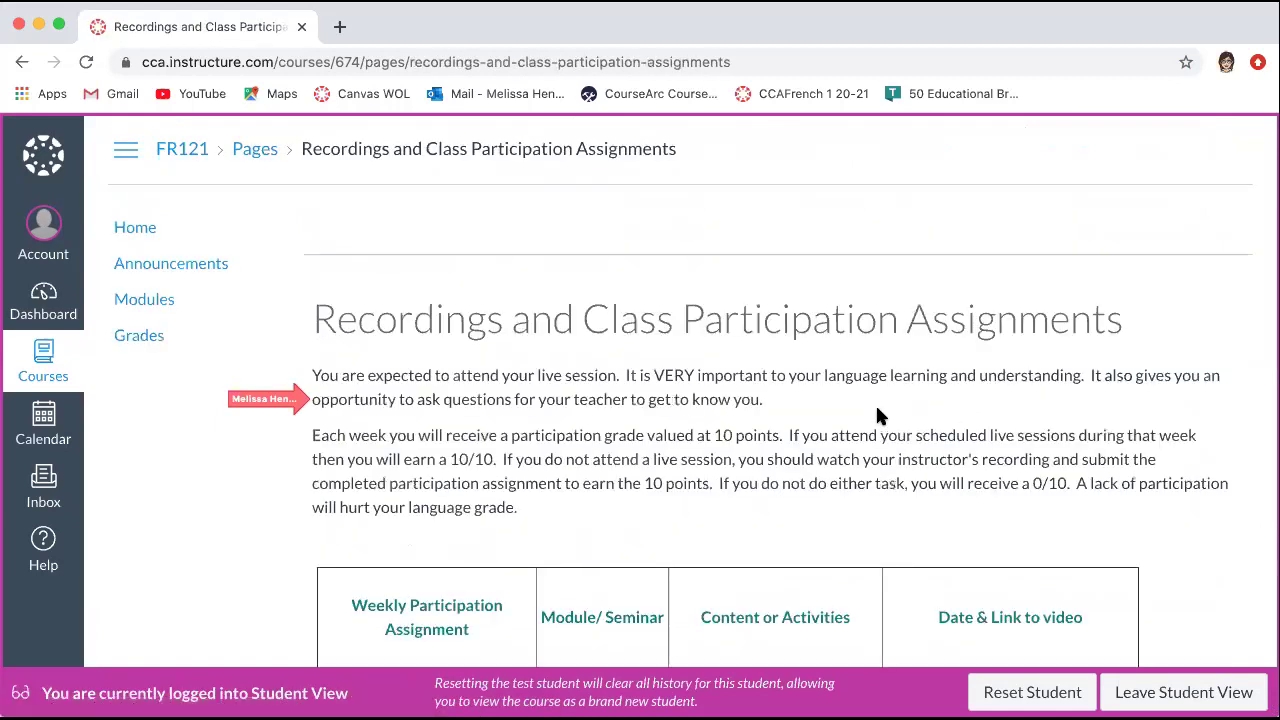
{"action": "scroll", "coordinate": [876, 408], "scroll_direction": "down", "scroll_amount": 5}
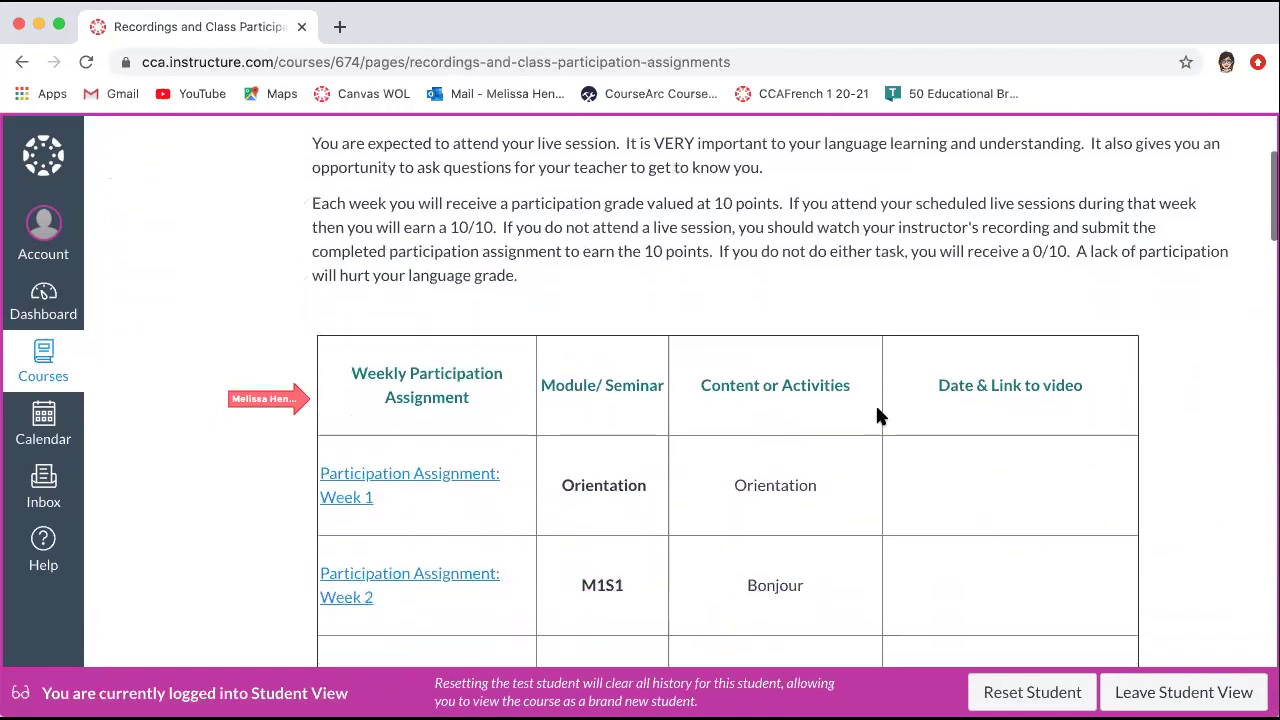
{"action": "scroll", "coordinate": [876, 415], "scroll_direction": "down", "scroll_amount": 3}
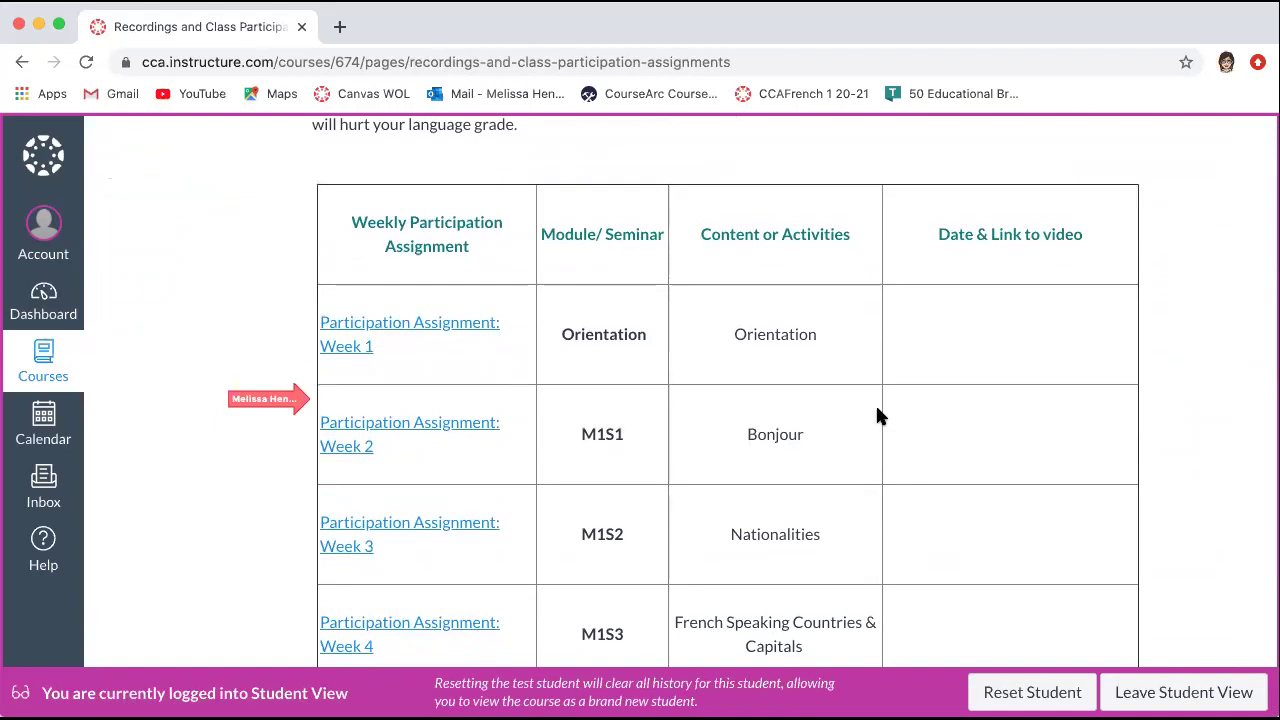
{"action": "scroll", "coordinate": [876, 415], "scroll_direction": "up", "scroll_amount": 1}
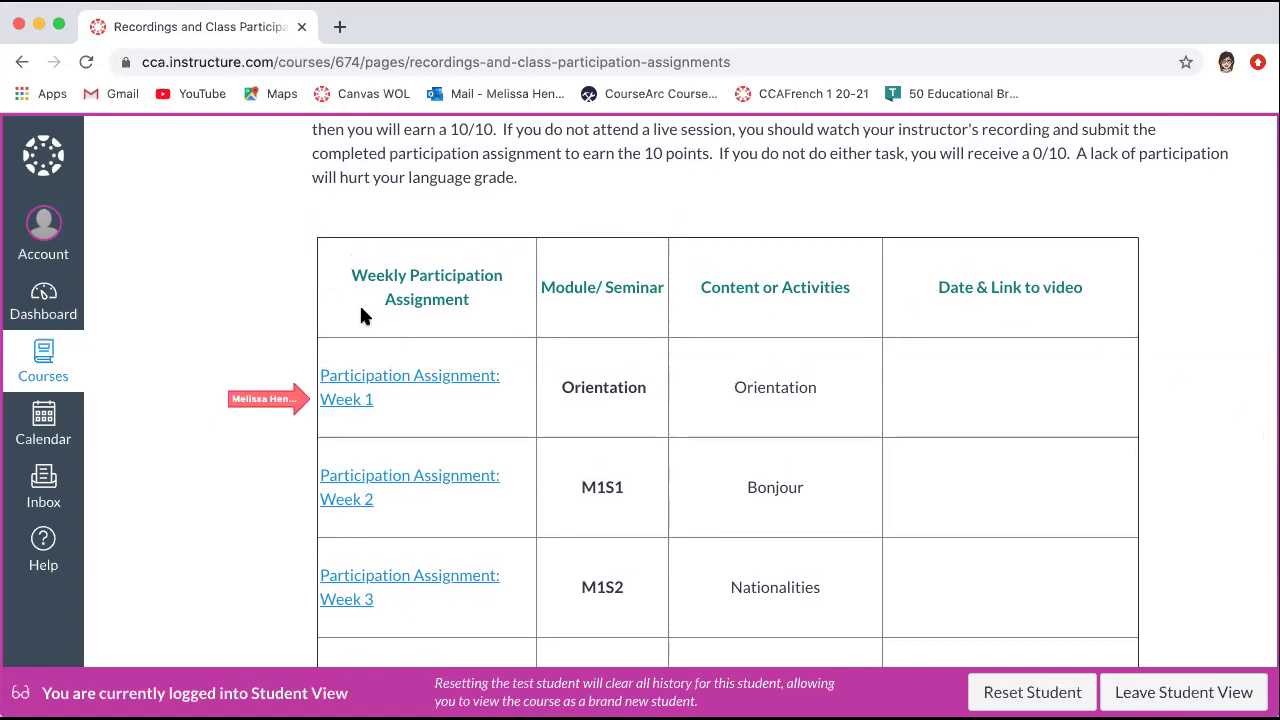
{"action": "mouse_move", "coordinate": [282, 399]}
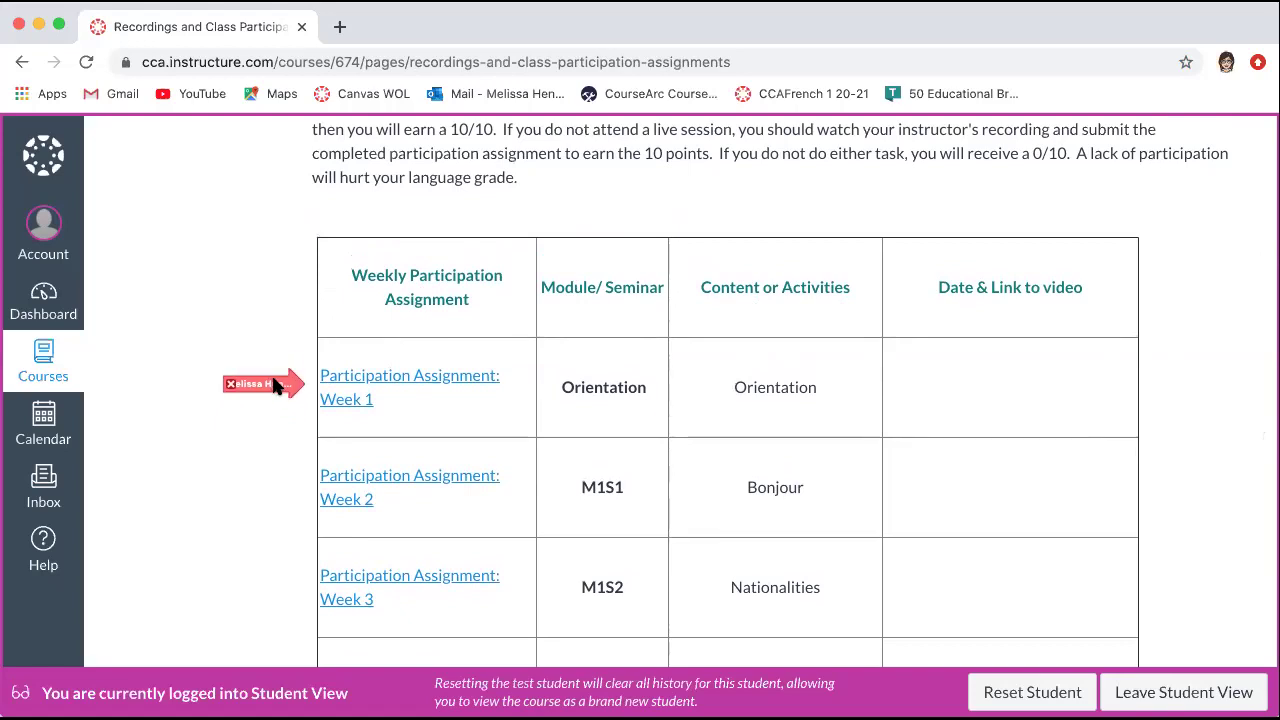
Step: Open Participation Assignment: Week 1 and read its two ways to earn points
{"action": "left_click", "coordinate": [365, 377]}
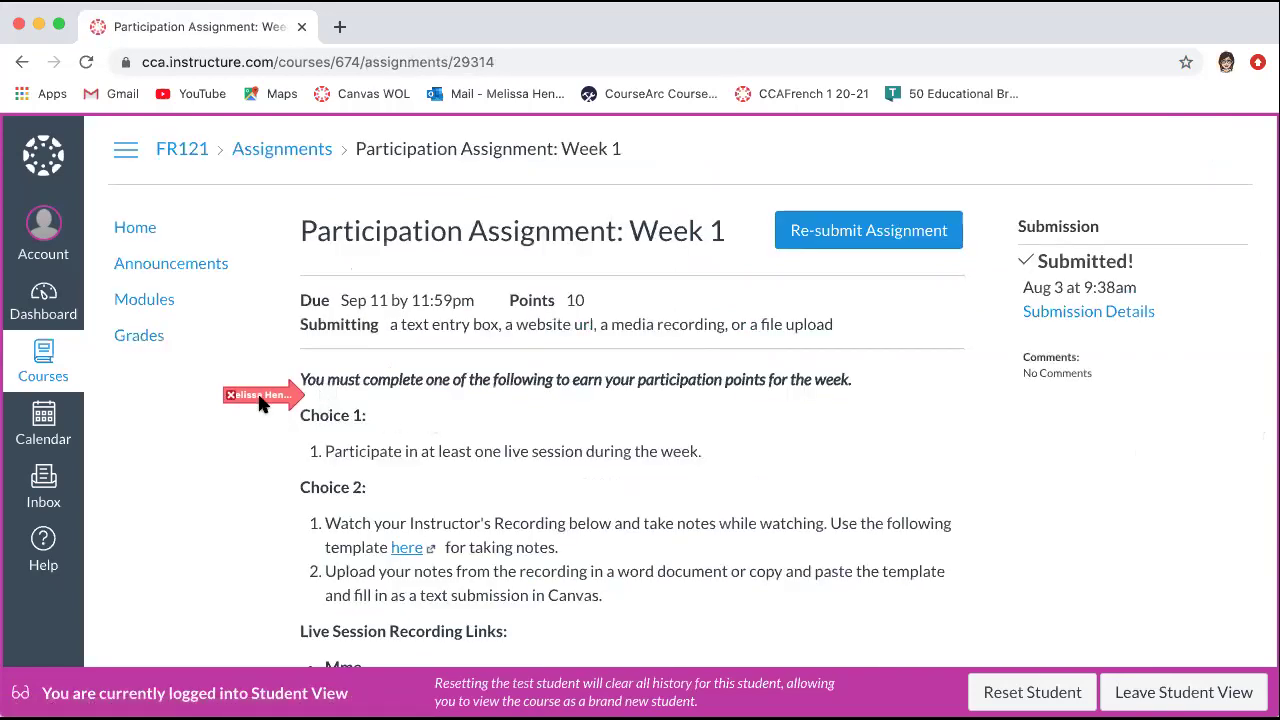
{"action": "mouse_move", "coordinate": [259, 400]}
{"action": "left_mouse_down"}
{"action": "mouse_move", "coordinate": [240, 302]}
{"action": "mouse_move", "coordinate": [240, 417]}
{"action": "left_mouse_up"}
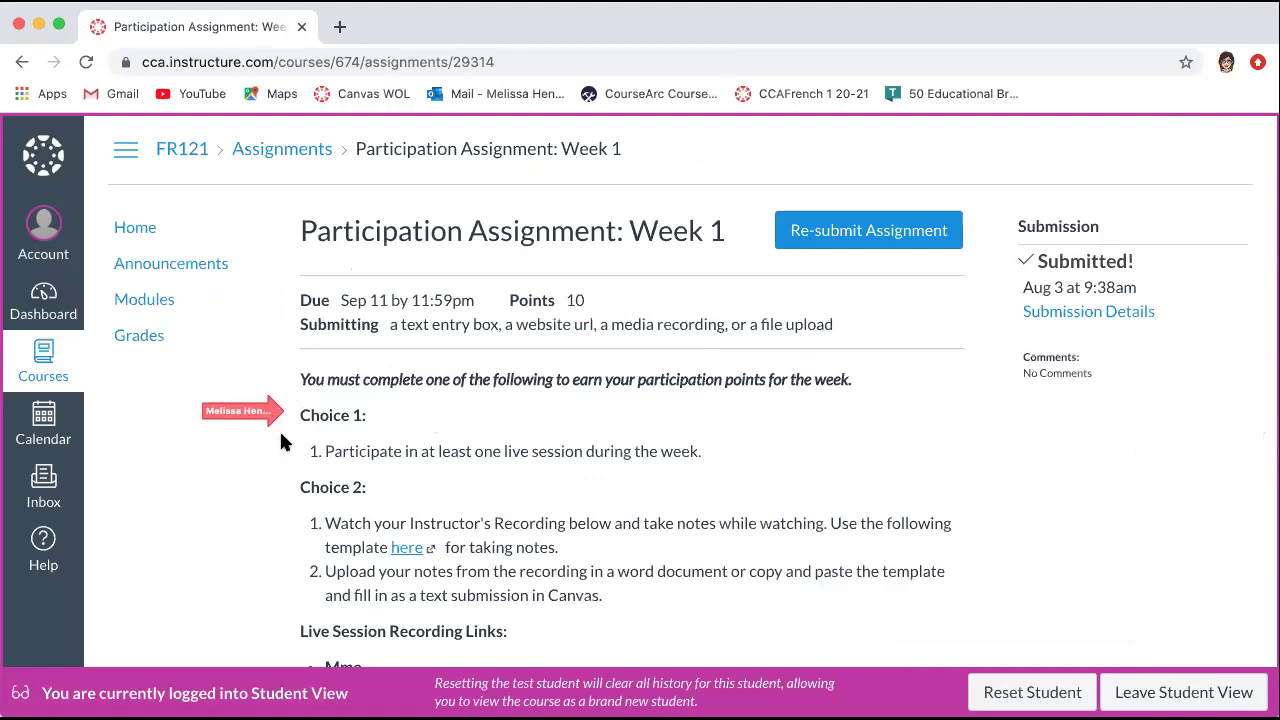
{"action": "scroll", "coordinate": [281, 436], "scroll_direction": "down", "scroll_amount": 1}
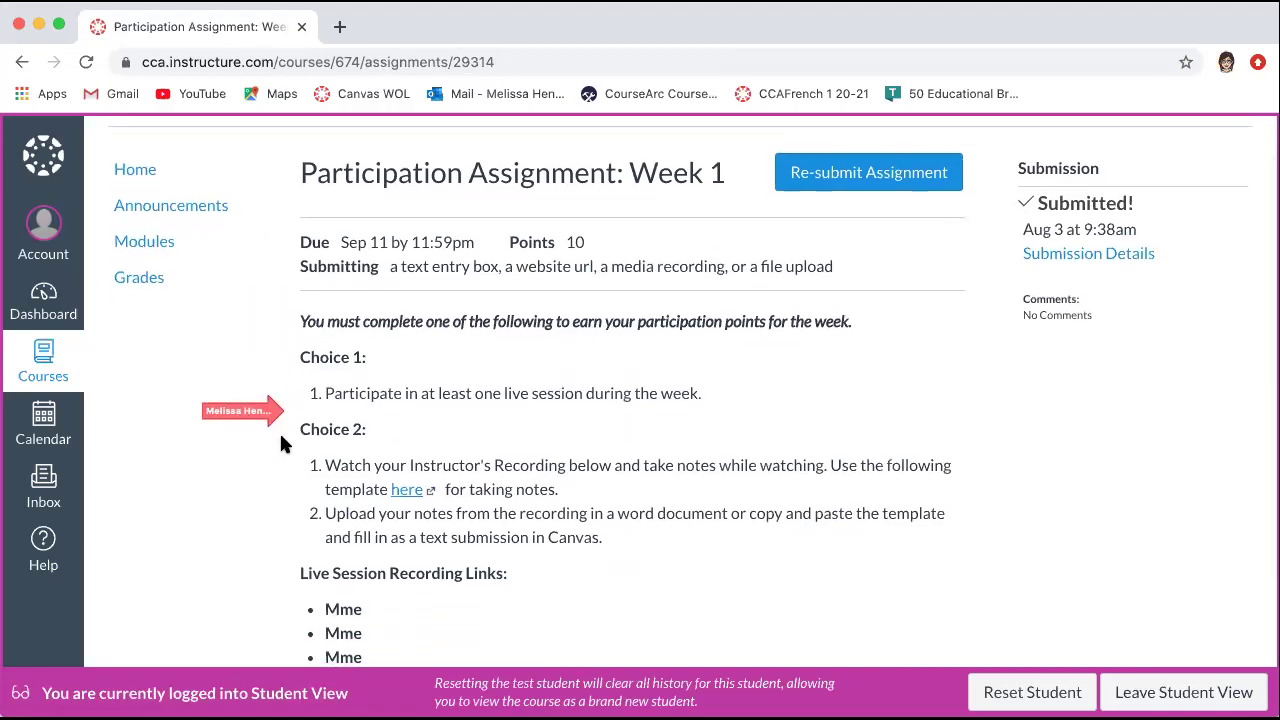
{"action": "left_click_drag", "start_coordinate": [266, 417], "coordinate": [270, 387]}
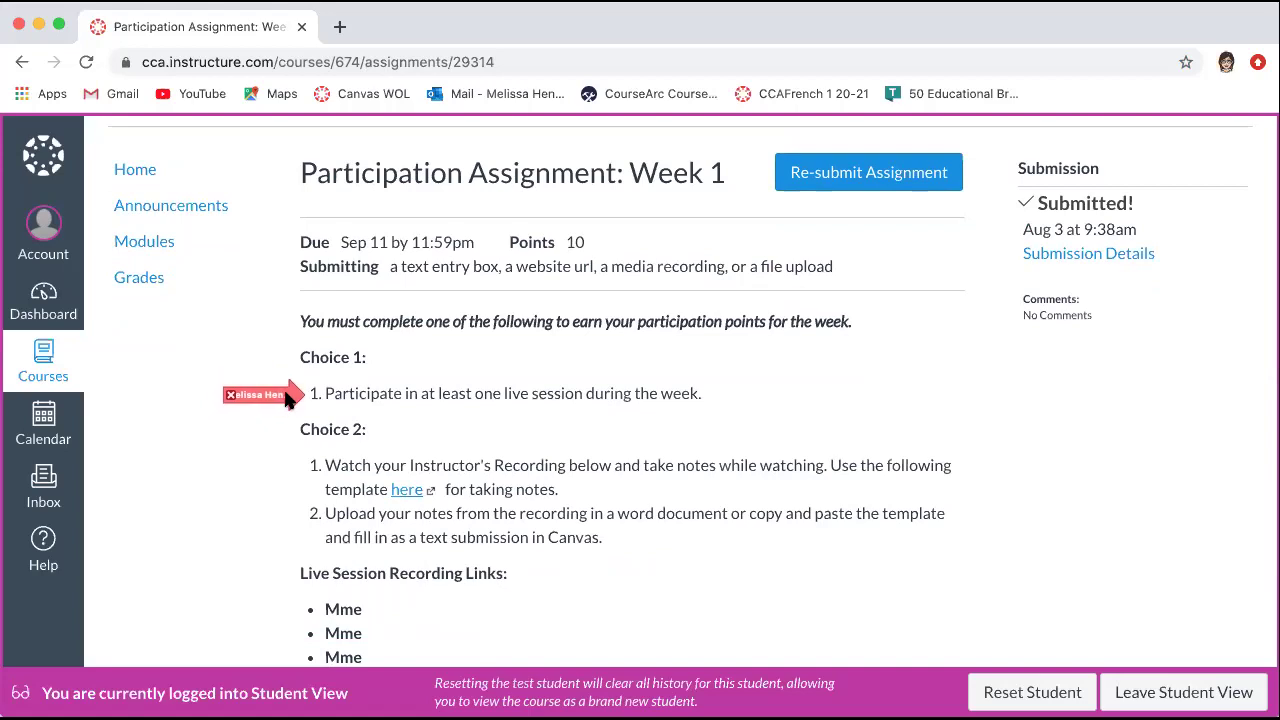
{"action": "scroll", "coordinate": [288, 443], "scroll_direction": "down", "scroll_amount": 2}
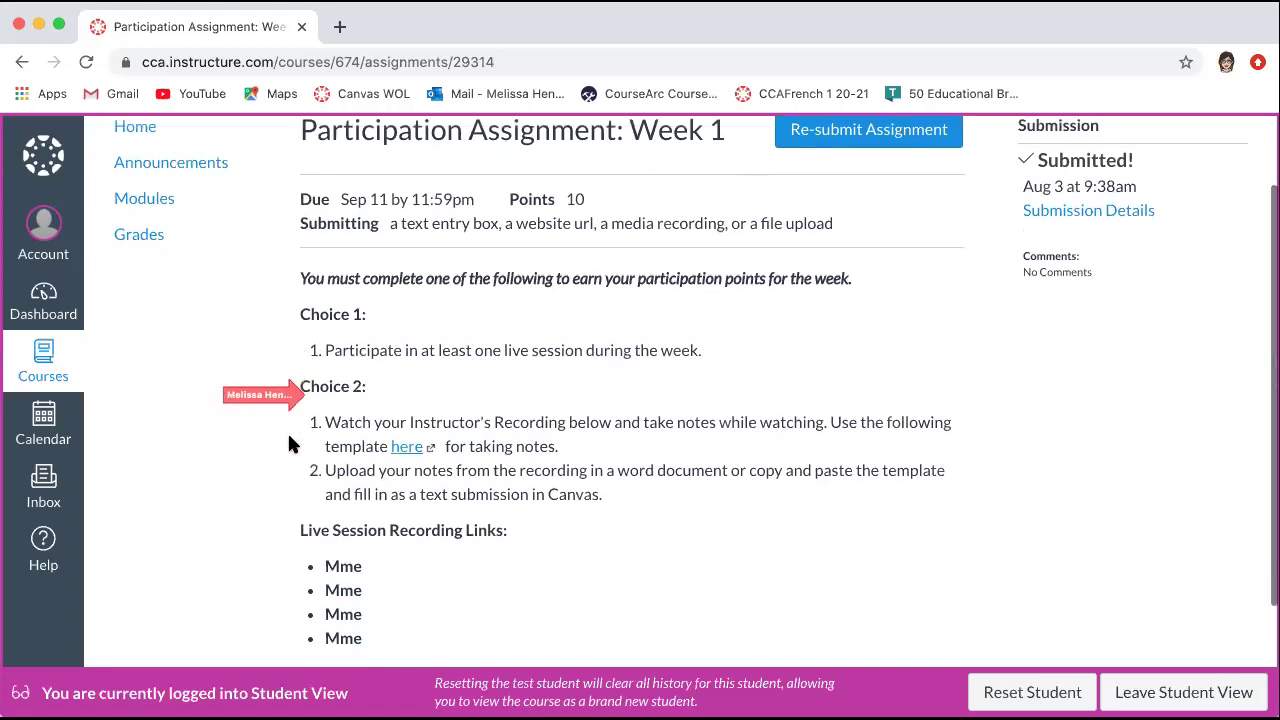
{"action": "left_click_drag", "start_coordinate": [285, 405], "coordinate": [265, 398]}
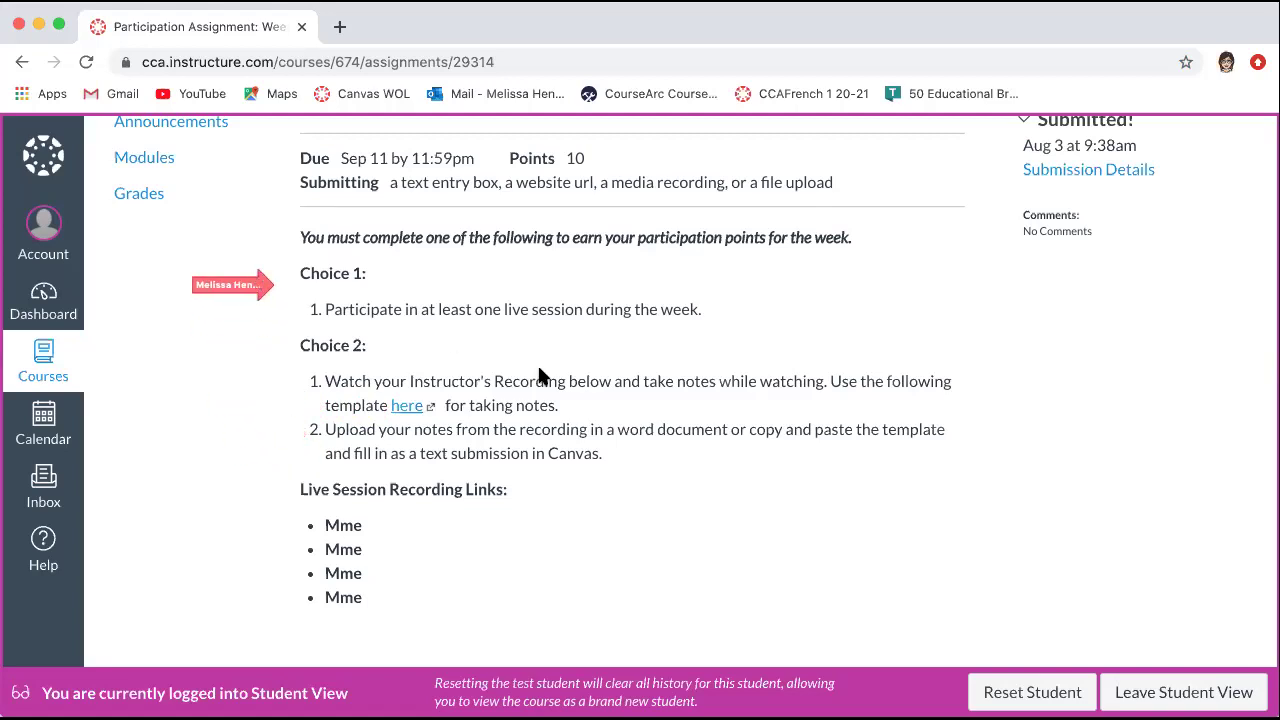
{"action": "scroll", "coordinate": [538, 375], "scroll_direction": "up", "scroll_amount": 3}
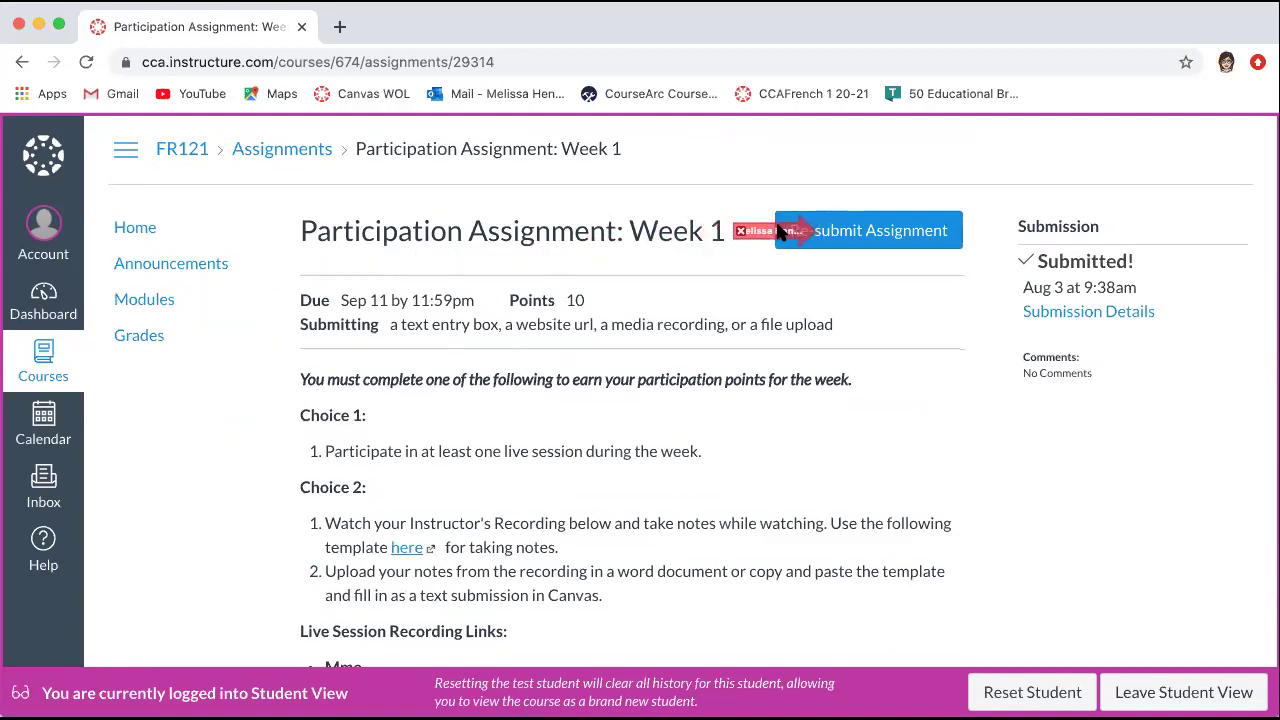
Step: Start a re-submission of the Week 1 participation assignment
{"action": "left_click", "coordinate": [862, 230]}
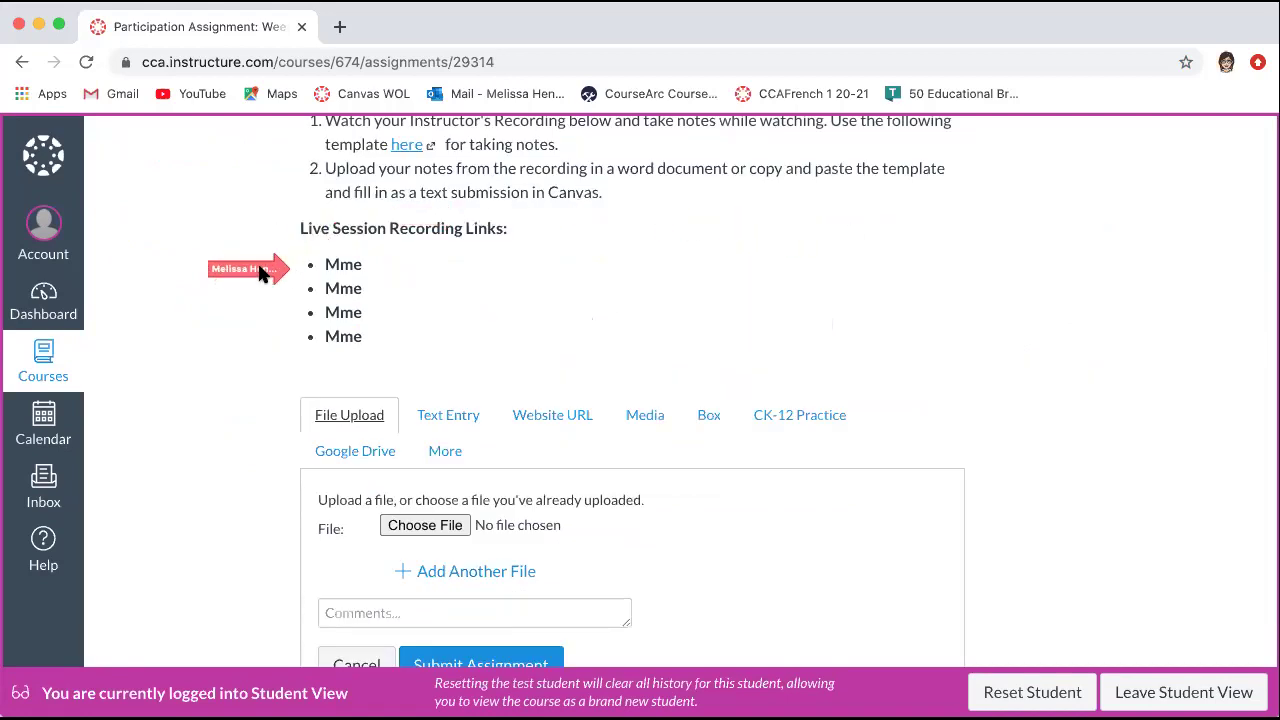
{"action": "scroll", "coordinate": [308, 330], "scroll_direction": "up", "scroll_amount": 5}
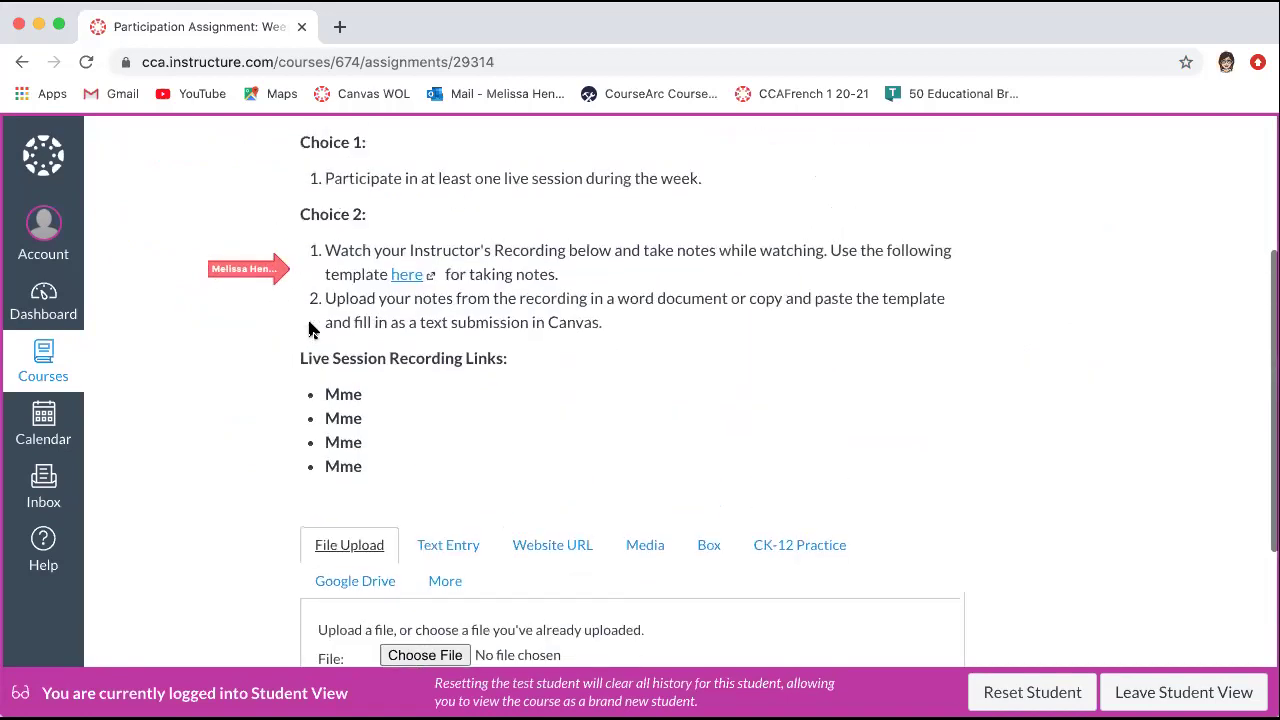
{"action": "scroll", "coordinate": [308, 330], "scroll_direction": "down", "scroll_amount": 3}
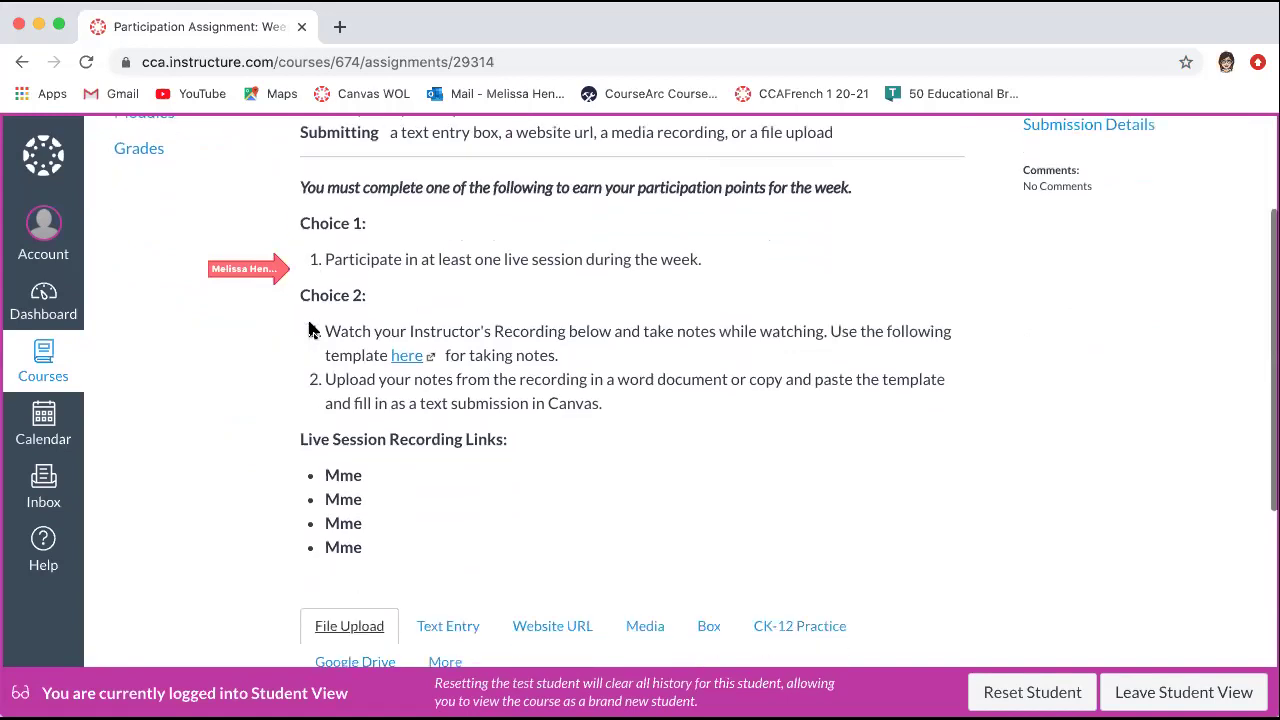
{"action": "scroll", "coordinate": [308, 330], "scroll_direction": "down", "scroll_amount": 5}
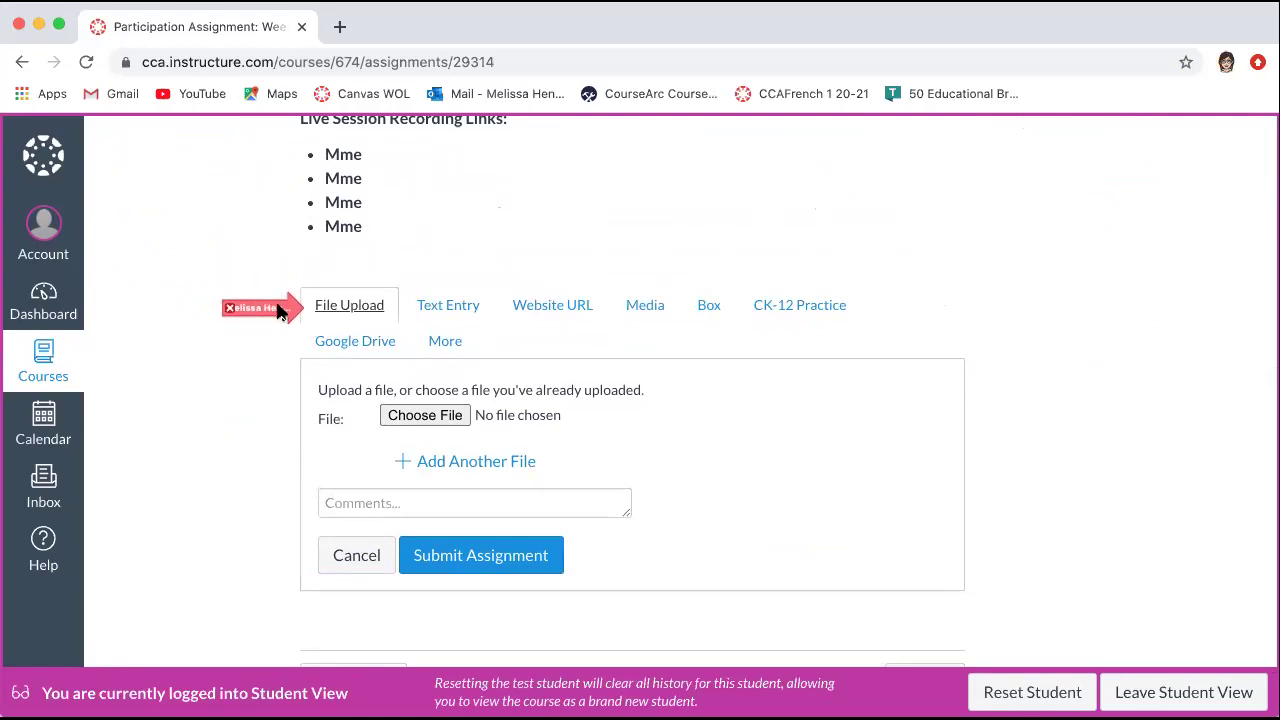
Step: Preview the Text Entry, Website URL, Media and File Upload options, then choose Text Entry
{"action": "left_click", "coordinate": [449, 305]}
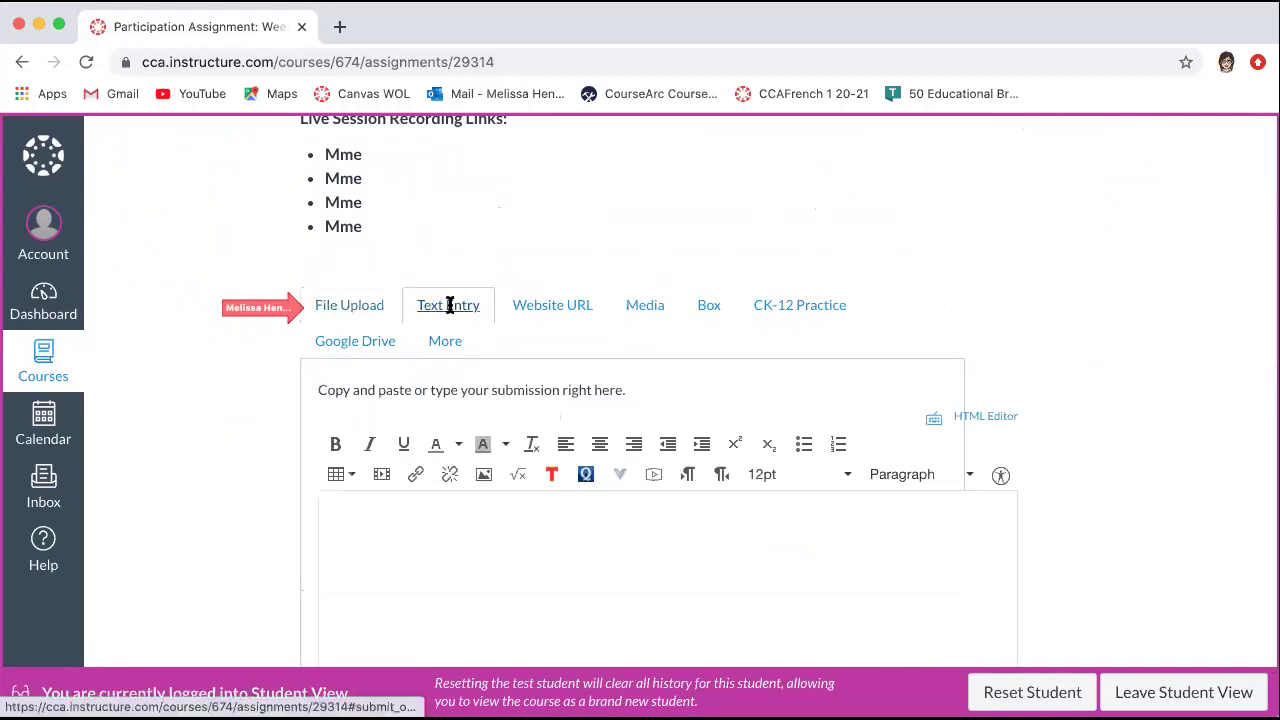
{"action": "left_click", "coordinate": [556, 303]}
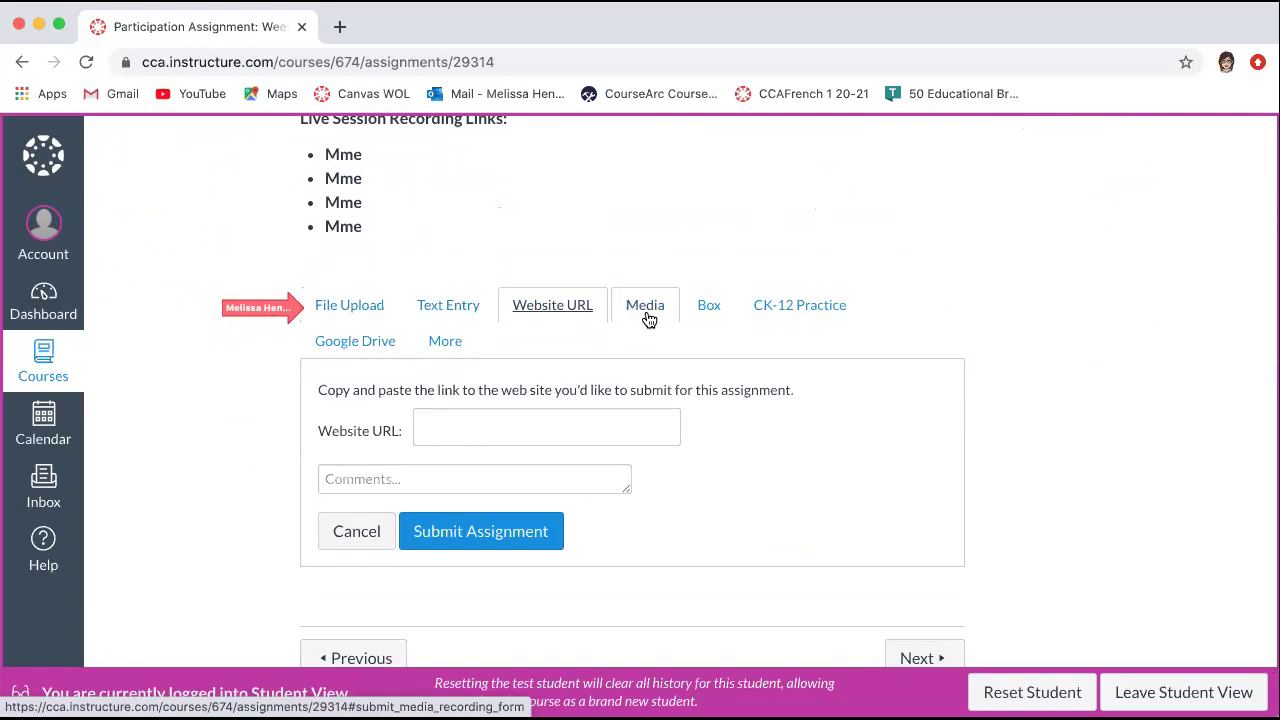
{"action": "left_click", "coordinate": [650, 308]}
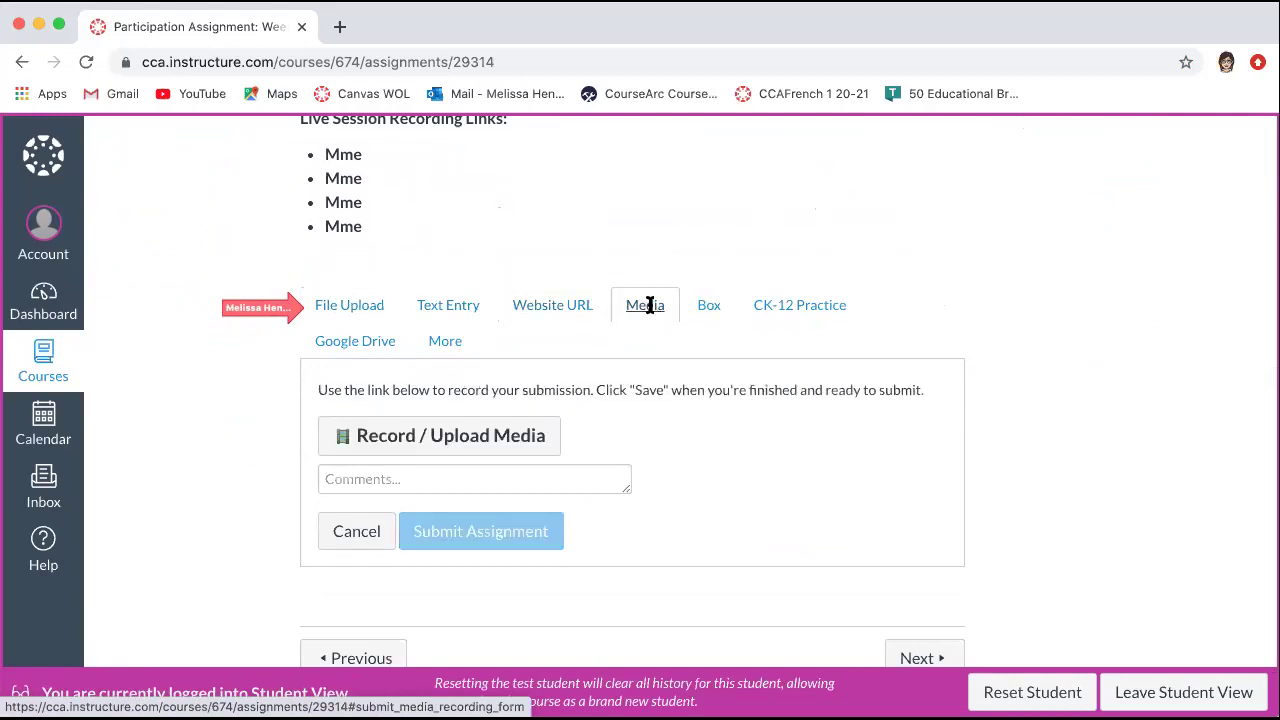
{"action": "left_click", "coordinate": [347, 307]}
{"action": "left_click", "coordinate": [448, 307]}
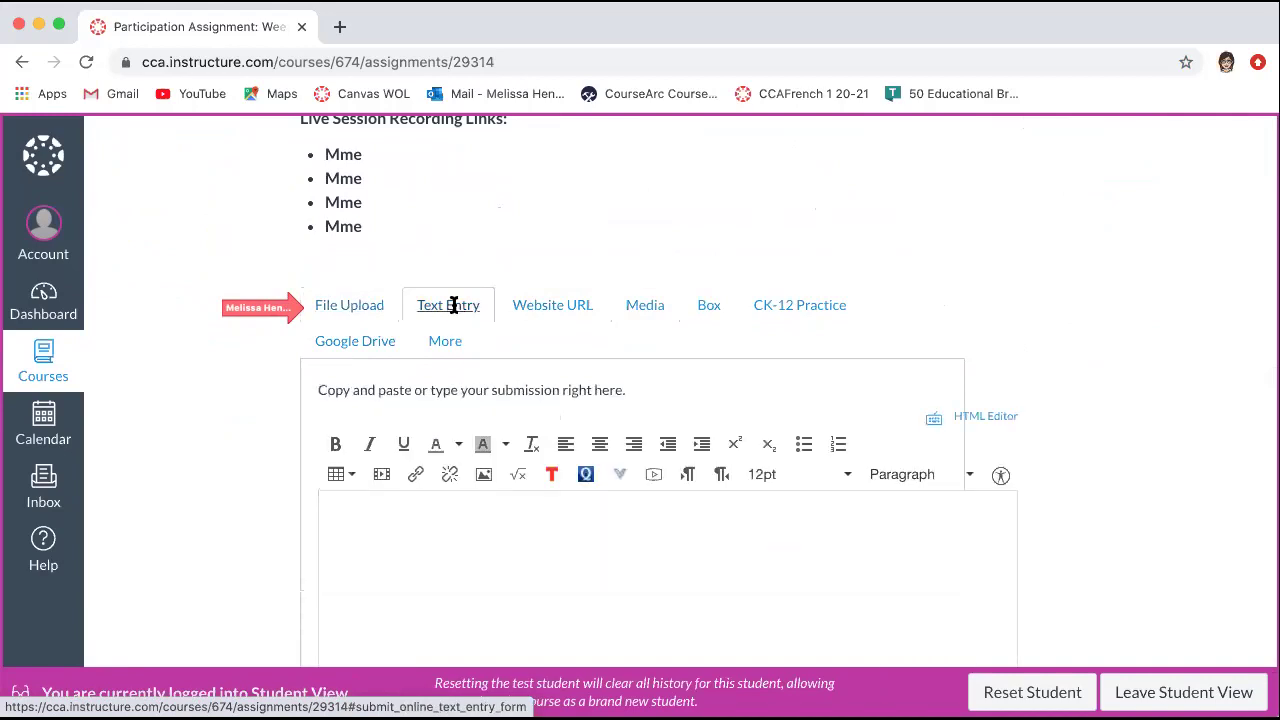
Step: Submit the text entry 'Submit the assignment' for the Week 1 assignment
{"action": "left_click", "coordinate": [386, 525]}
{"action": "type", "text": "Submit the assignment."}
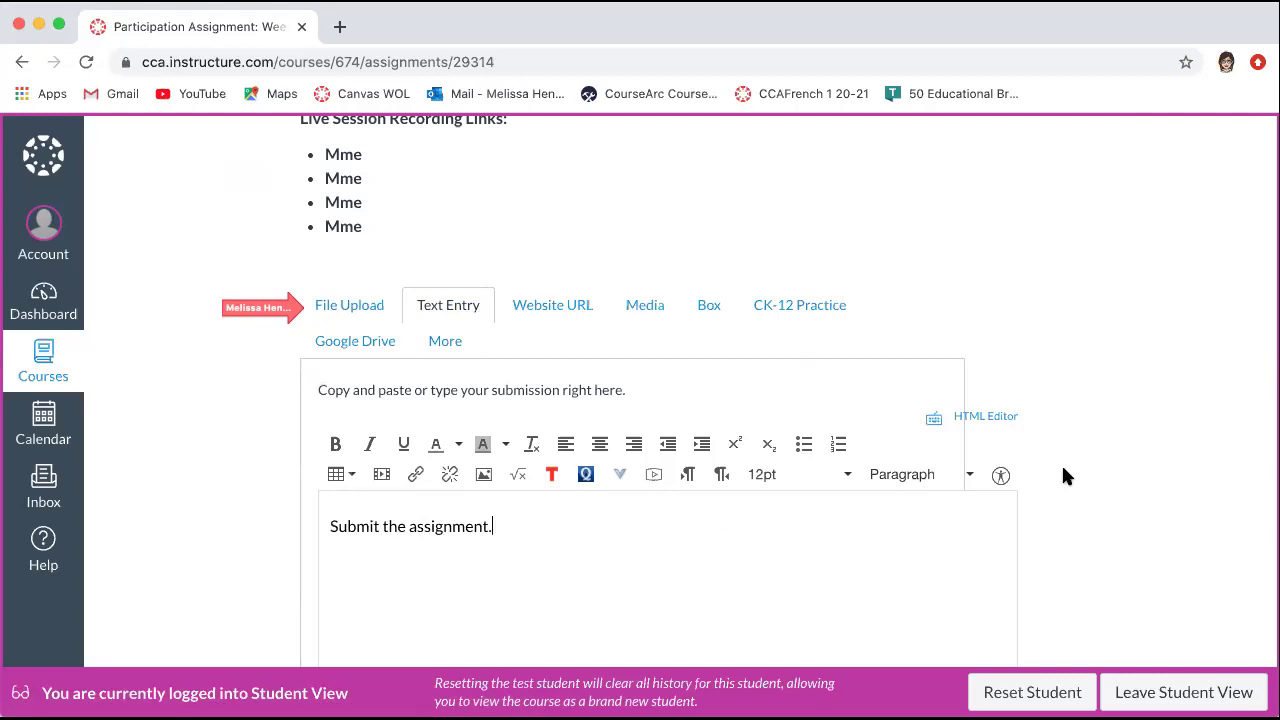
{"action": "scroll", "coordinate": [1085, 458], "scroll_direction": "down", "scroll_amount": 2}
{"action": "scroll", "coordinate": [1087, 462], "scroll_direction": "down", "scroll_amount": 3}
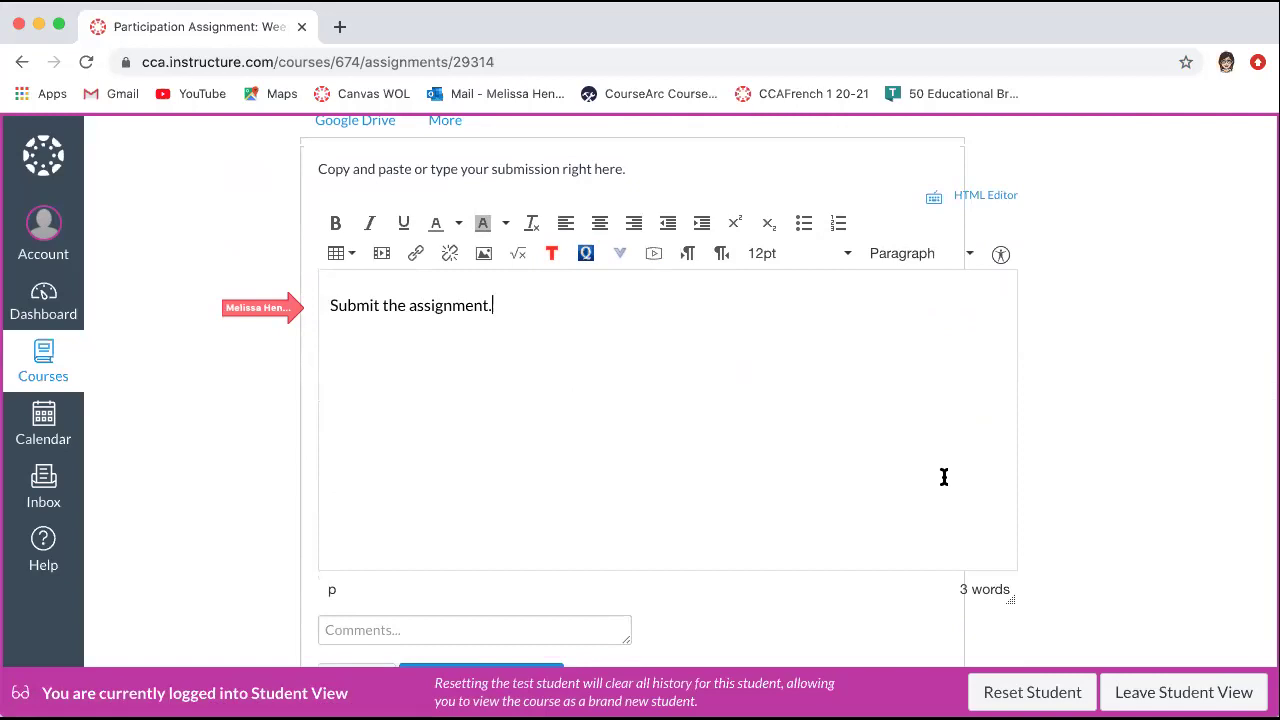
{"action": "scroll", "coordinate": [1047, 443], "scroll_direction": "down", "scroll_amount": 2}
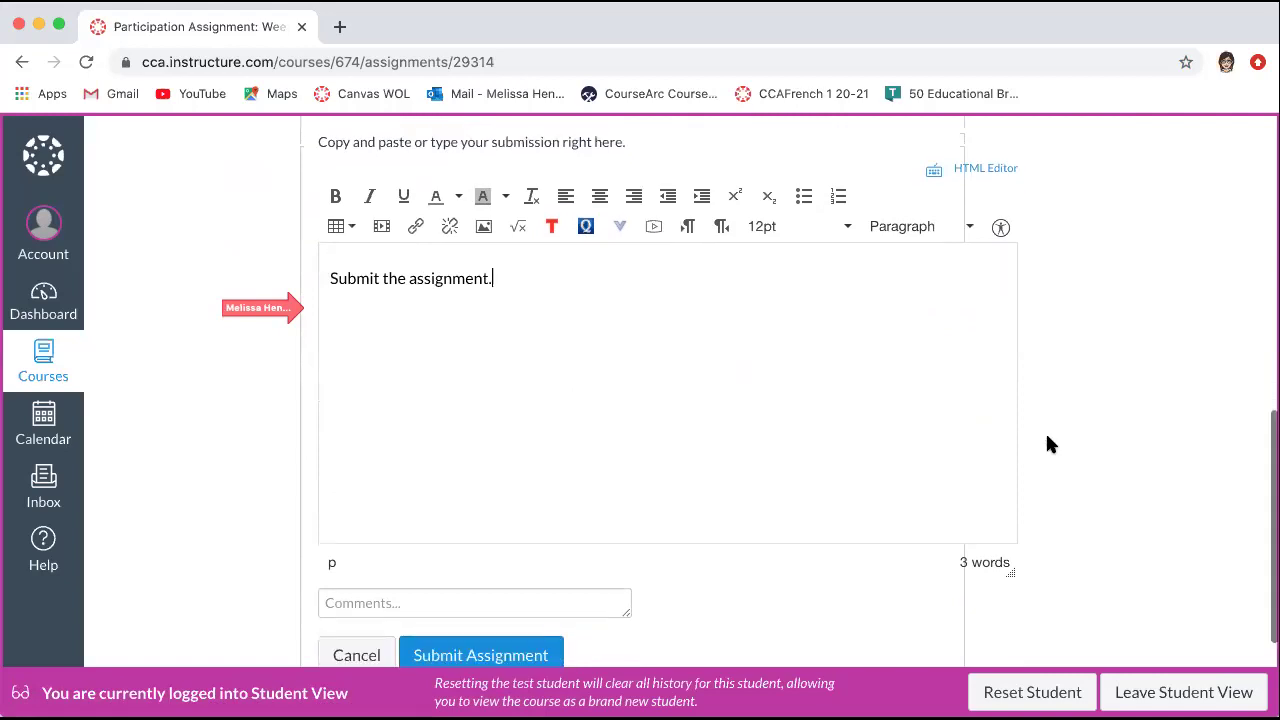
{"action": "scroll", "coordinate": [1047, 443], "scroll_direction": "down", "scroll_amount": 3}
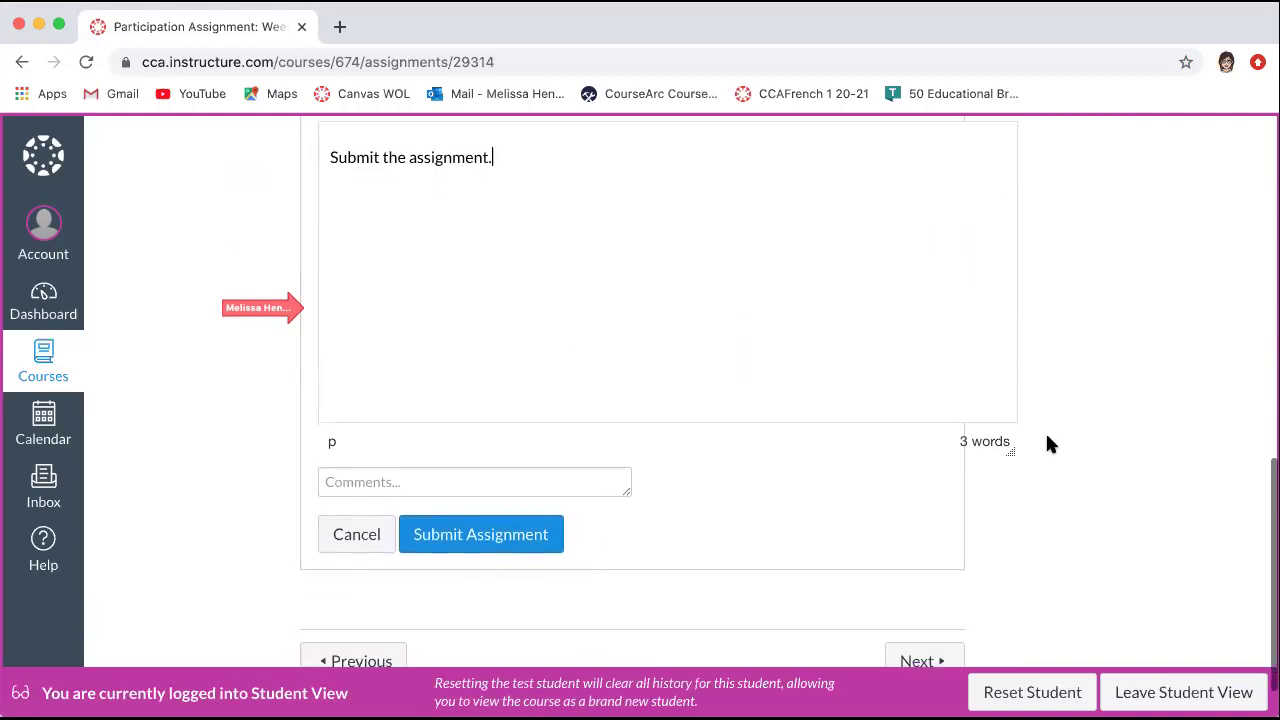
{"action": "mouse_move", "coordinate": [275, 312]}
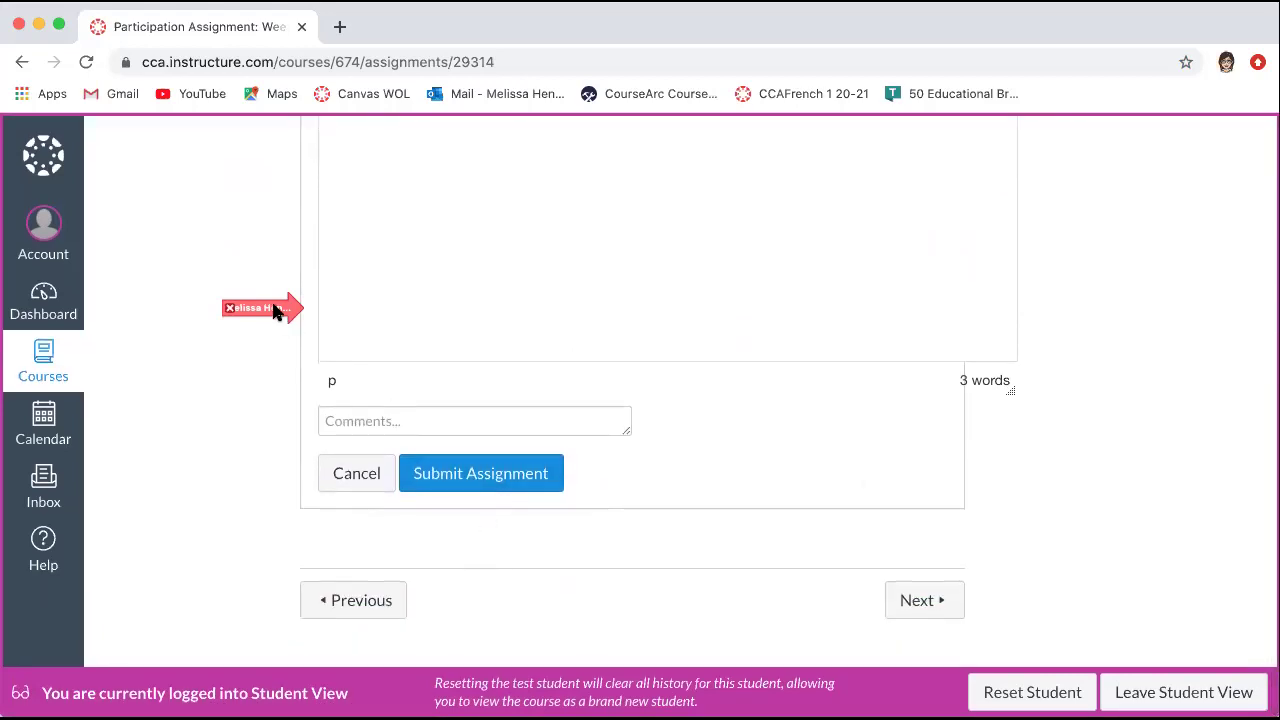
{"action": "left_click", "coordinate": [470, 475]}
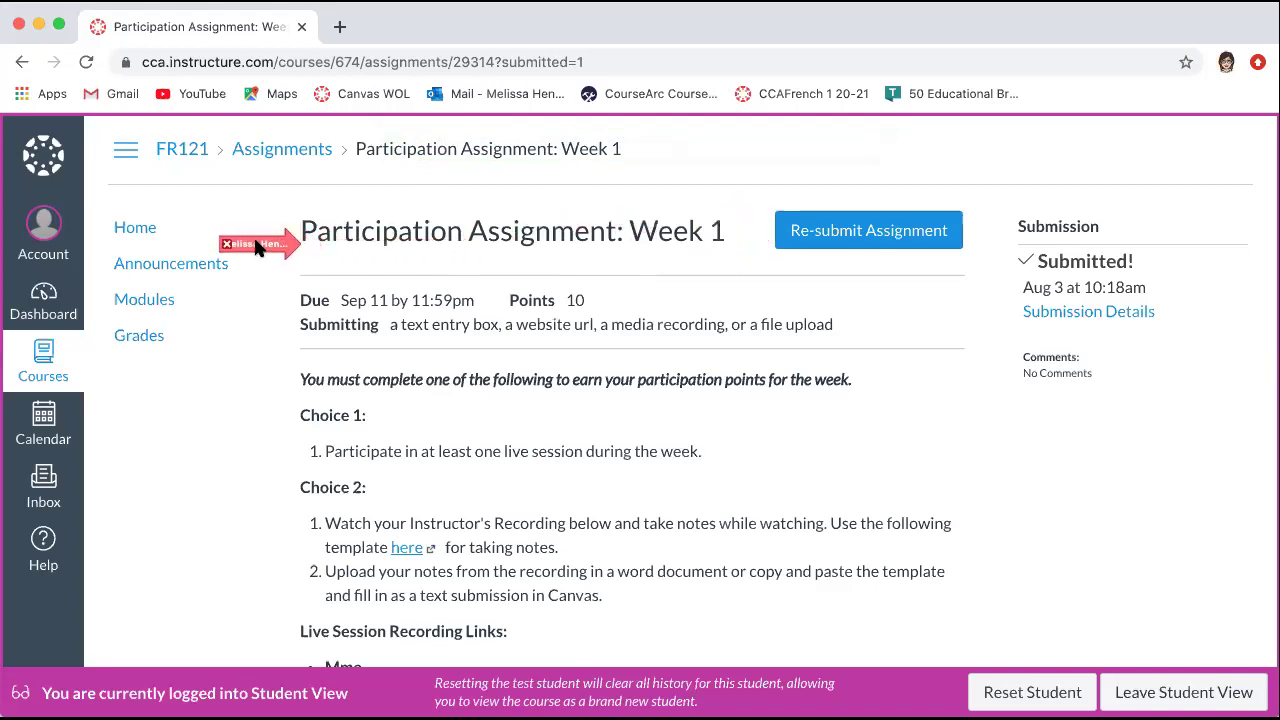
Step: Go to the French 1 20-21 home page once the submission is confirmed
{"action": "left_click", "coordinate": [140, 232]}
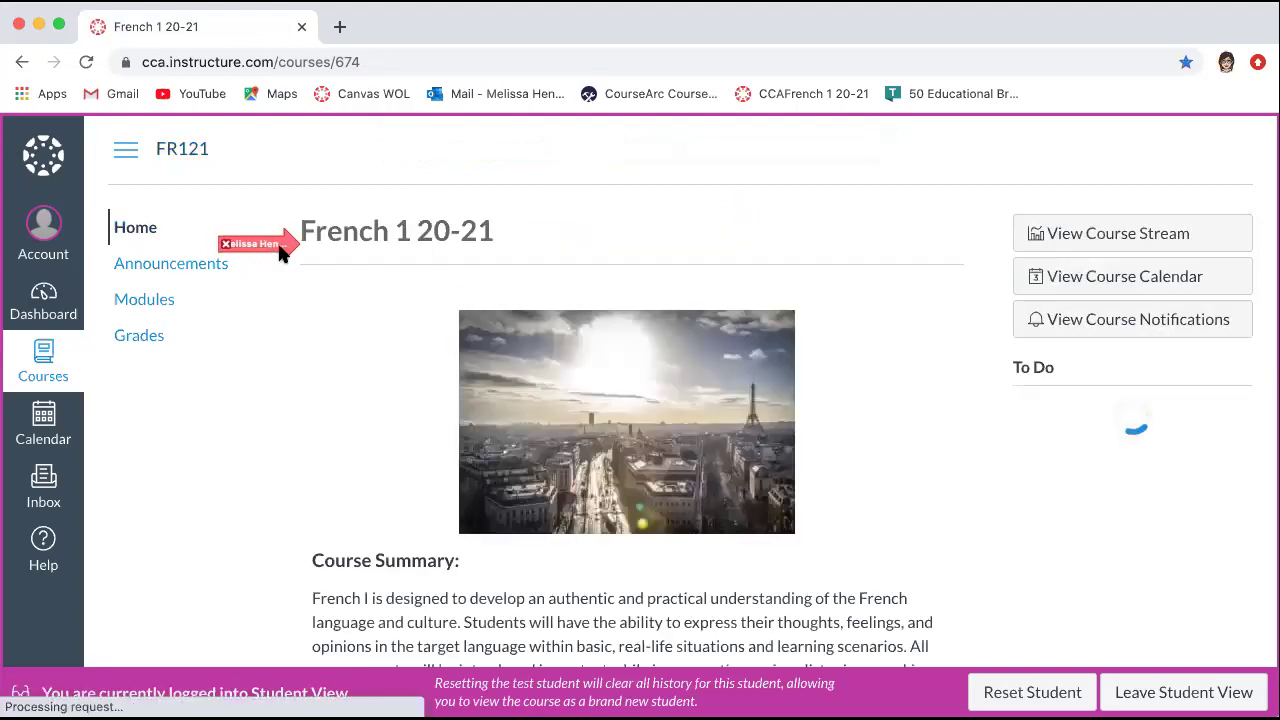
Step: View the Recordings and Class Participation Assignments page from item 4, then return Home
{"action": "scroll", "coordinate": [423, 356], "scroll_direction": "down", "scroll_amount": 3}
{"action": "scroll", "coordinate": [423, 360], "scroll_direction": "down", "scroll_amount": 5}
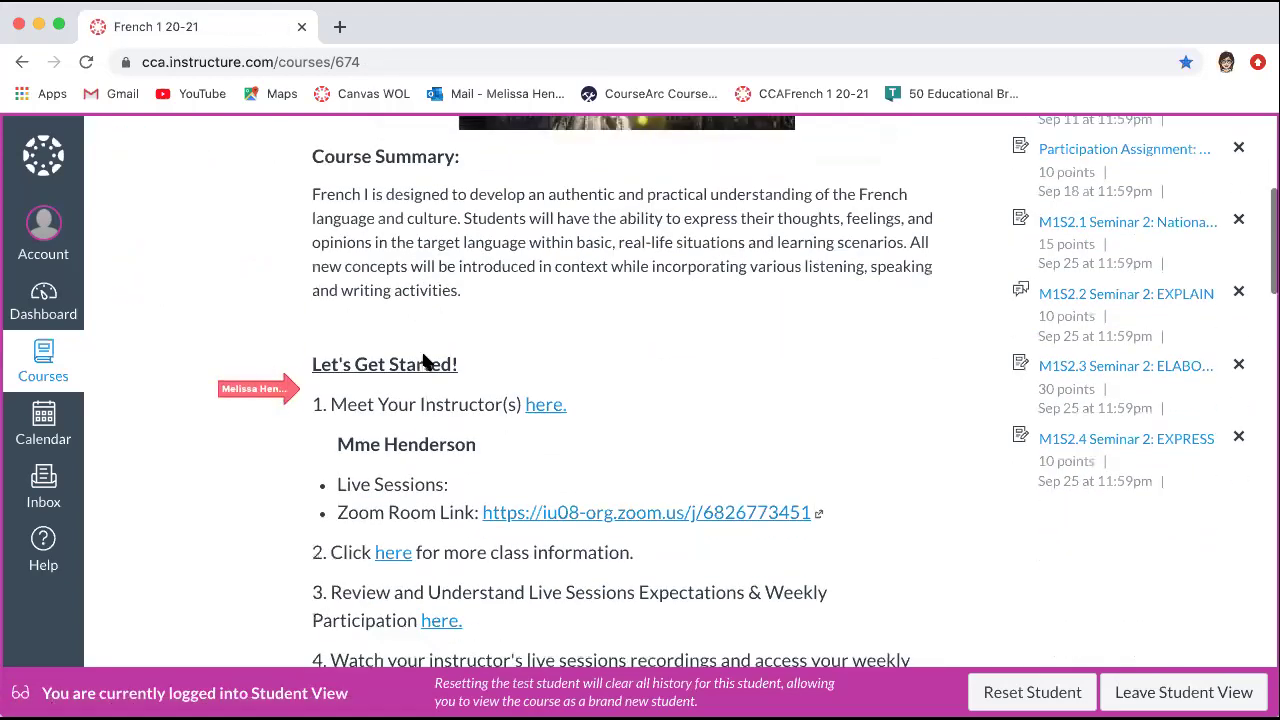
{"action": "scroll", "coordinate": [423, 360], "scroll_direction": "up", "scroll_amount": 1}
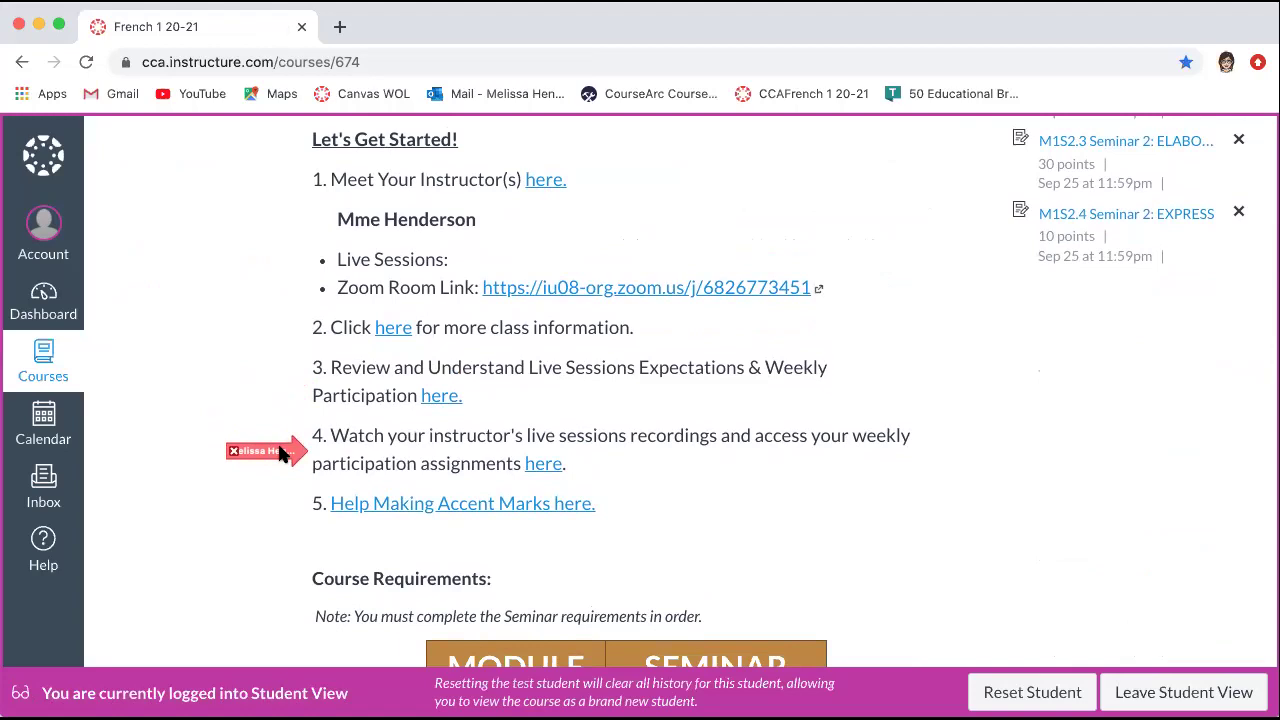
{"action": "left_click", "coordinate": [543, 463]}
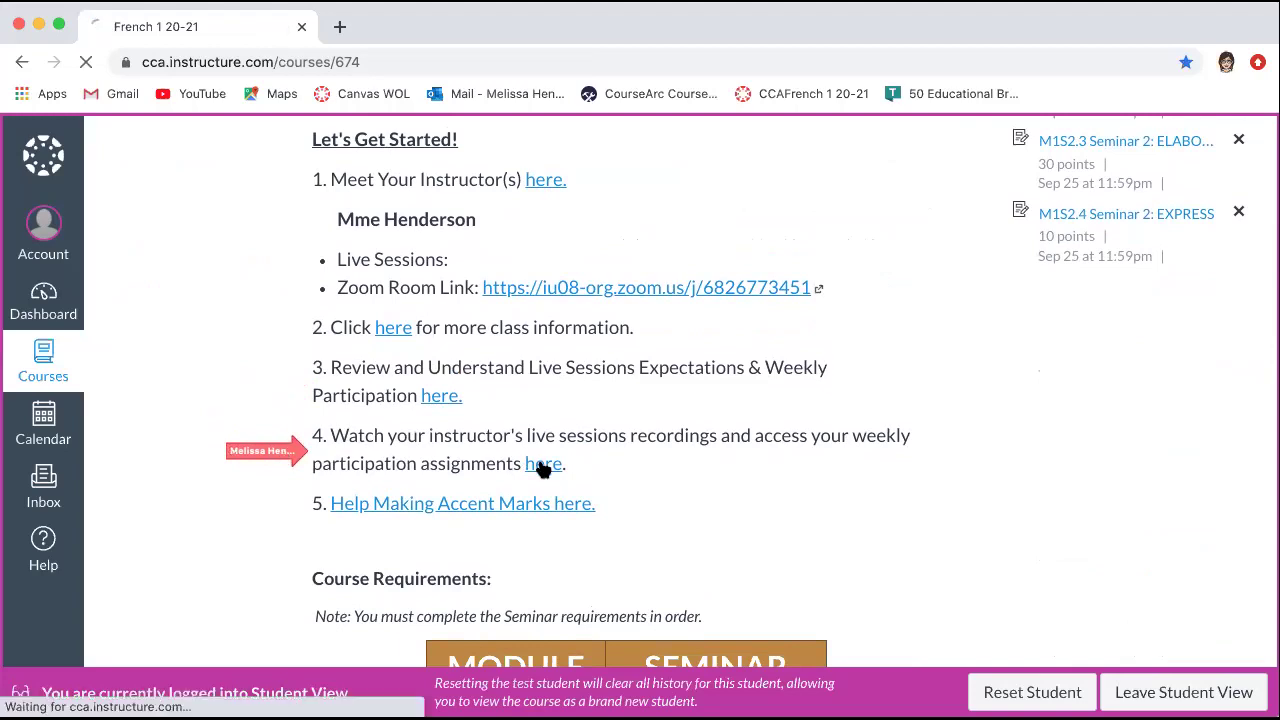
{"action": "scroll", "coordinate": [789, 434], "scroll_direction": "down", "scroll_amount": 3}
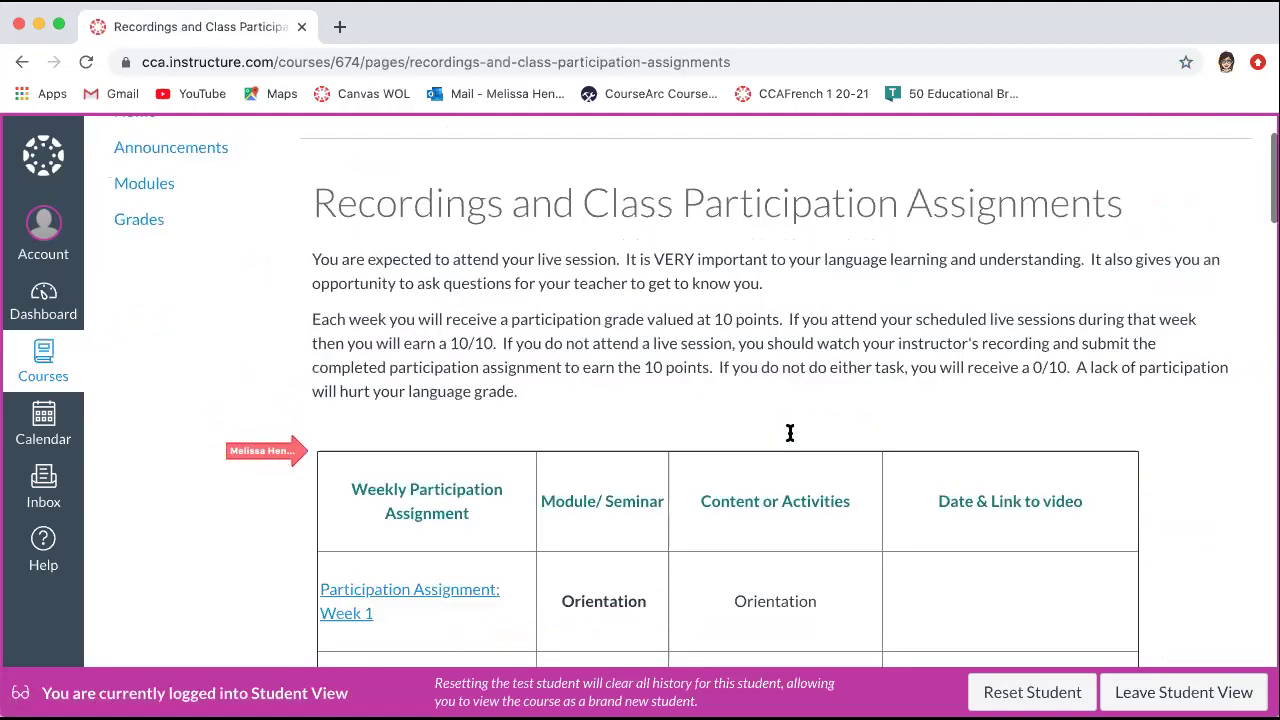
{"action": "scroll", "coordinate": [789, 434], "scroll_direction": "up", "scroll_amount": 3}
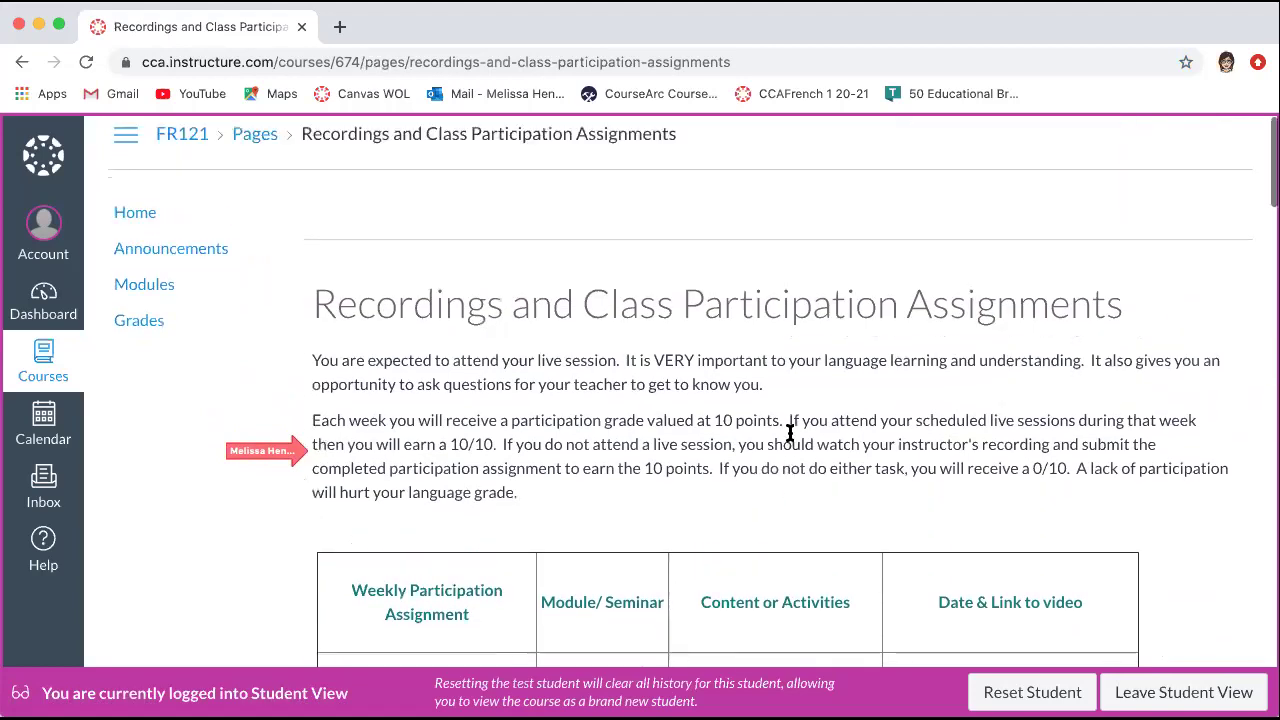
{"action": "left_click", "coordinate": [147, 228]}
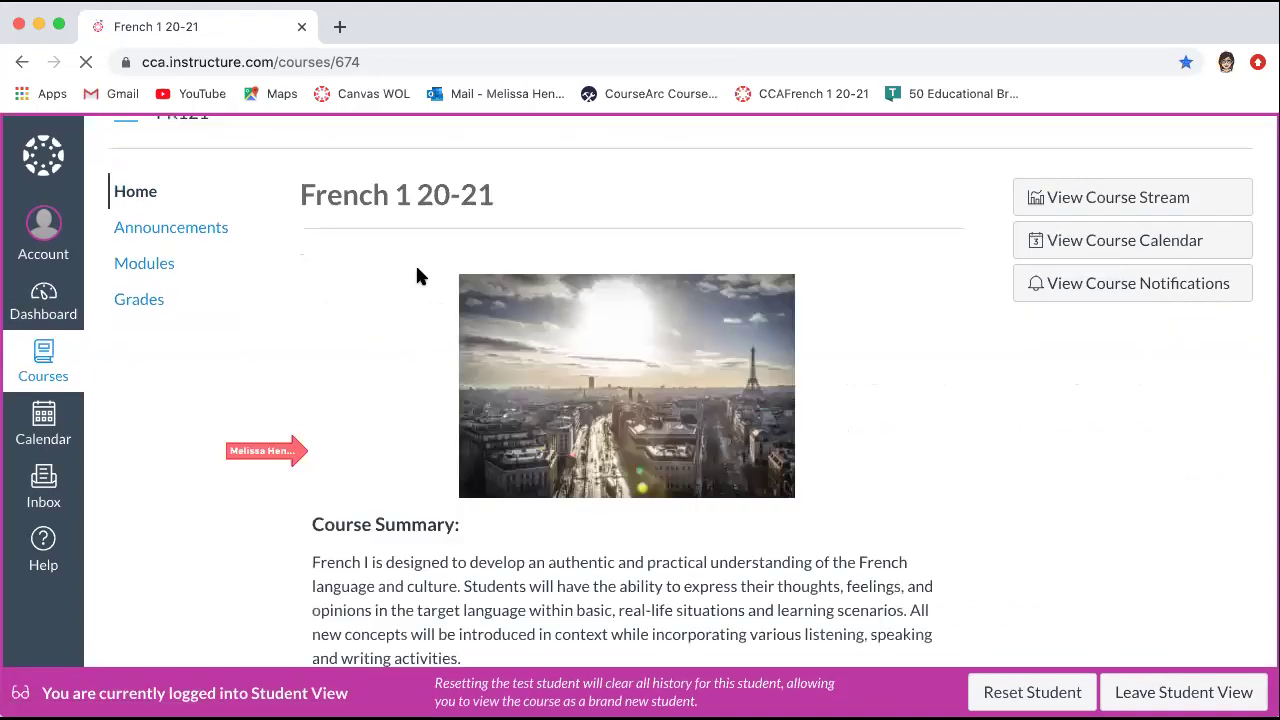
Step: Scroll down the home page to the Course Requirements module and seminar table
{"action": "scroll", "coordinate": [418, 274], "scroll_direction": "down", "scroll_amount": 5}
{"action": "scroll", "coordinate": [418, 272], "scroll_direction": "down", "scroll_amount": 2}
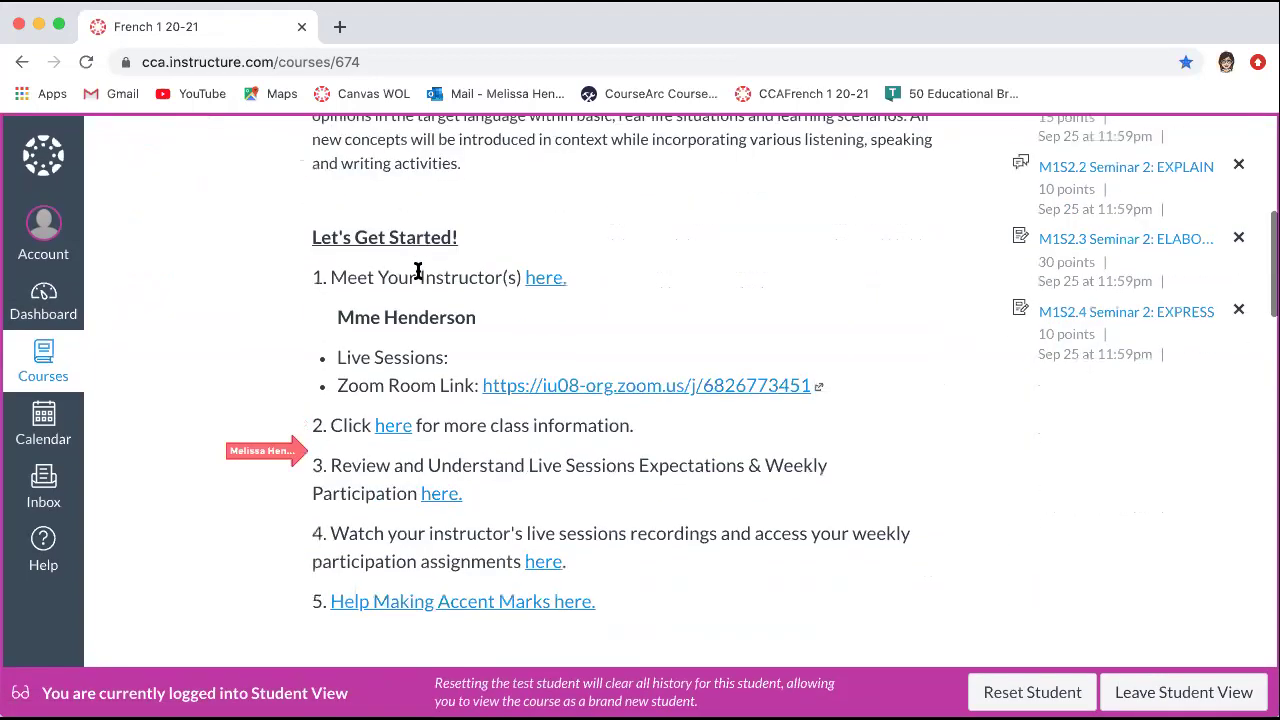
{"action": "scroll", "coordinate": [418, 272], "scroll_direction": "down", "scroll_amount": 1}
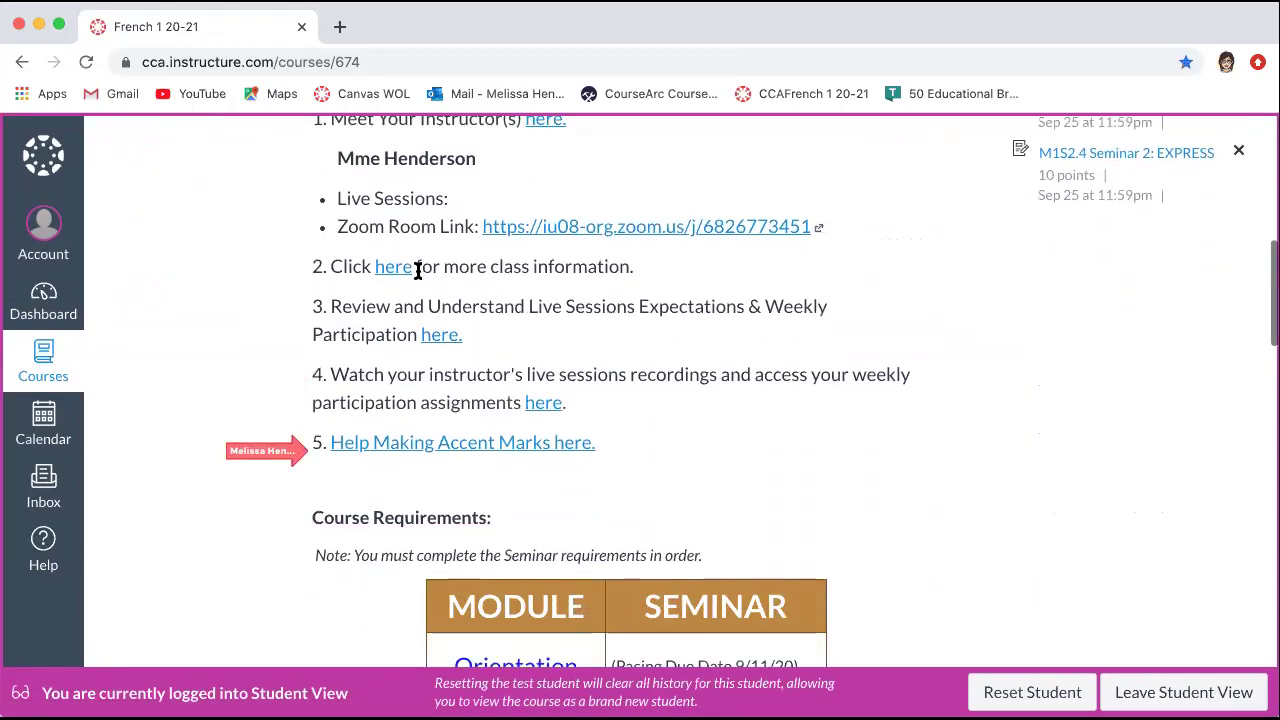
{"action": "mouse_move", "coordinate": [253, 444]}
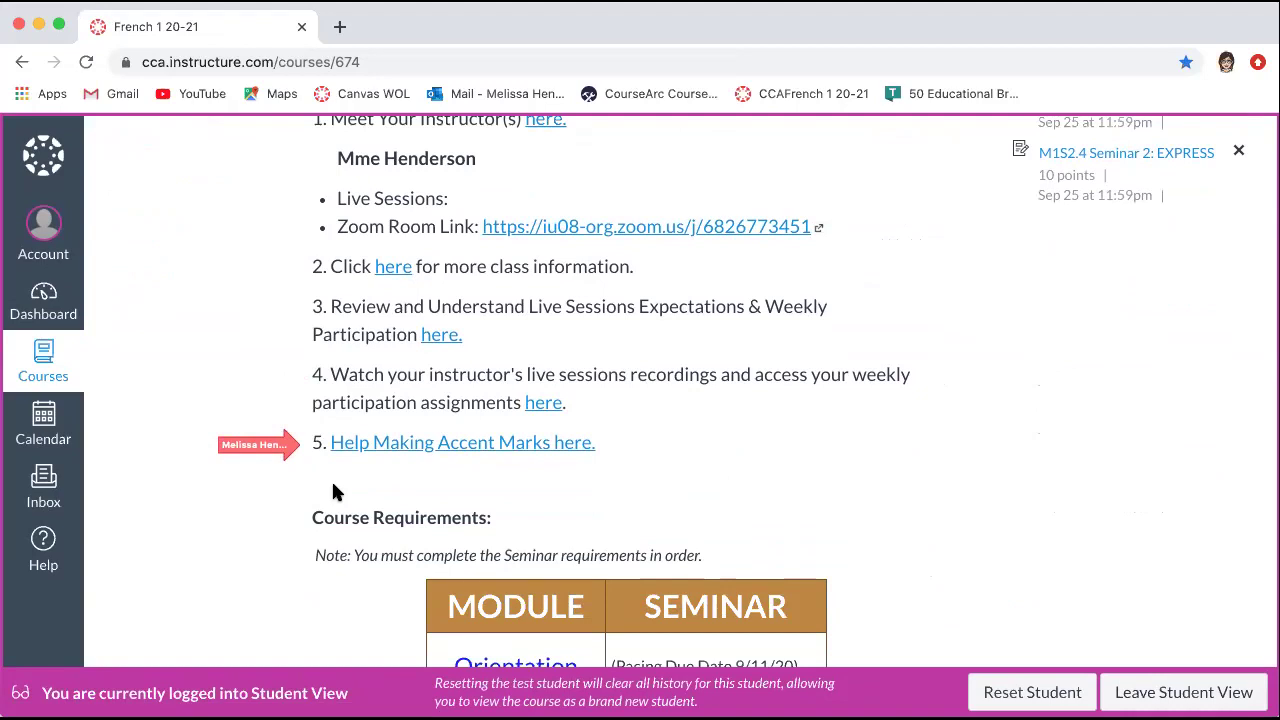
{"action": "mouse_move", "coordinate": [286, 445]}
{"action": "left_mouse_down"}
{"action": "mouse_move", "coordinate": [312, 445]}
{"action": "mouse_move", "coordinate": [278, 445]}
{"action": "left_mouse_up"}
{"action": "scroll", "coordinate": [483, 472], "scroll_direction": "down", "scroll_amount": 3}
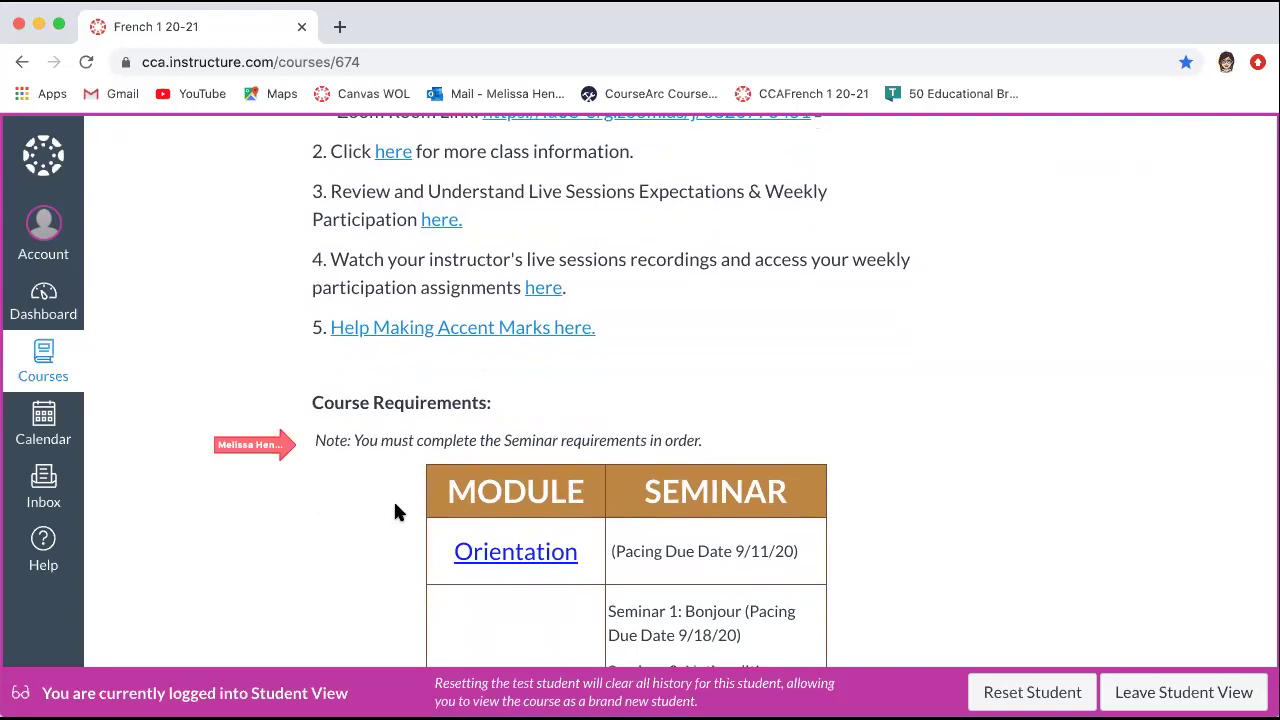
{"action": "scroll", "coordinate": [353, 499], "scroll_direction": "down", "scroll_amount": 3}
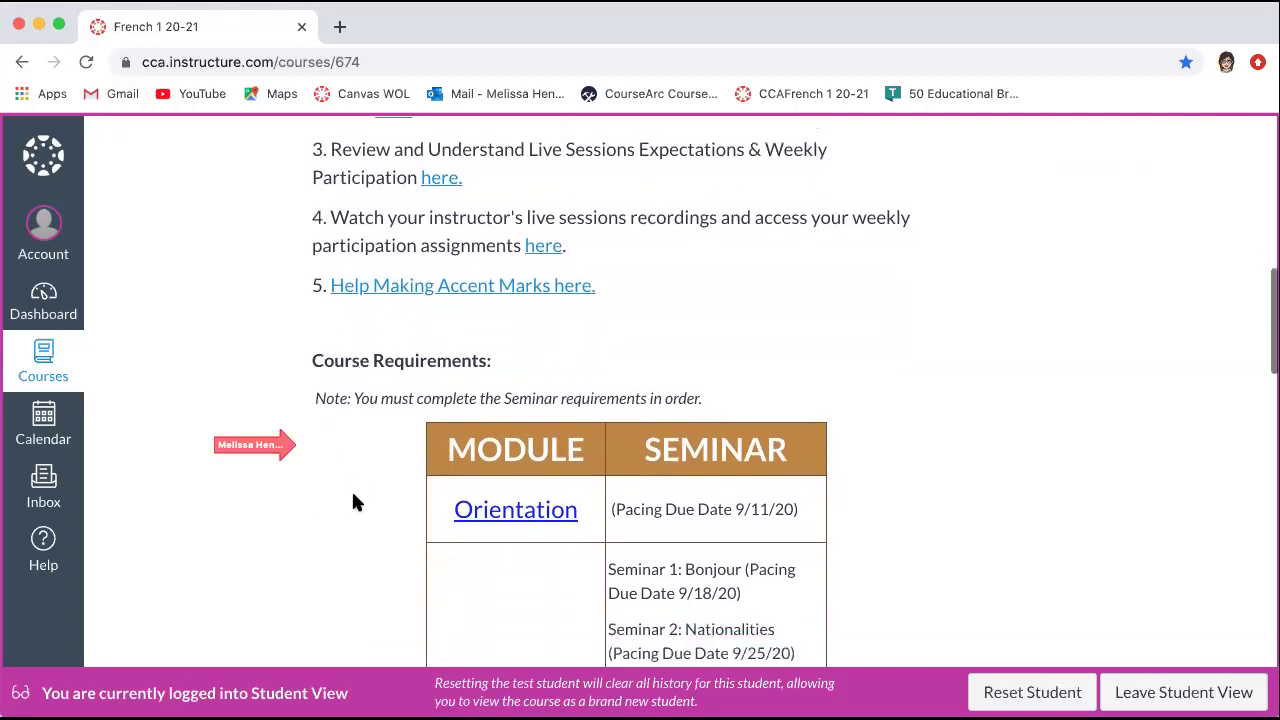
{"action": "mouse_move", "coordinate": [231, 444]}
{"action": "left_click_drag", "start_coordinate": [231, 444], "coordinate": [362, 411]}
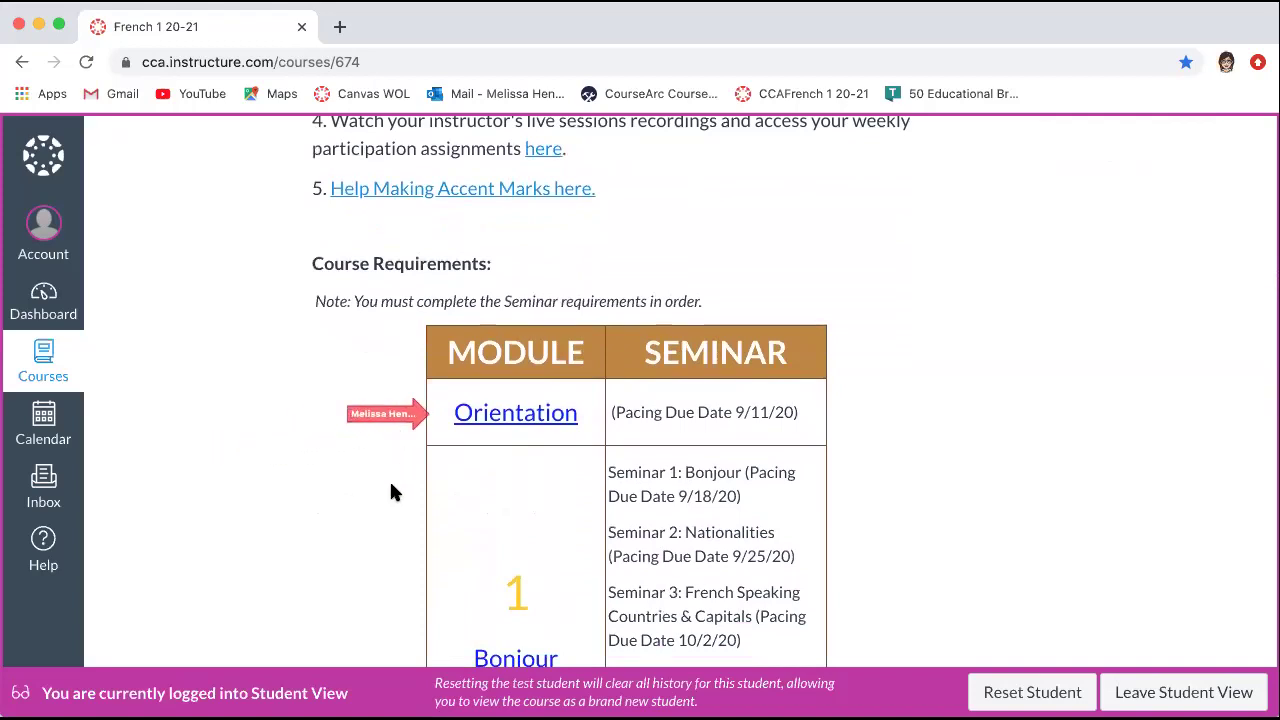
Step: Review the MODULE/SEMINAR table and pacing due dates down to the Au café row
{"action": "scroll", "coordinate": [392, 488], "scroll_direction": "down", "scroll_amount": 4}
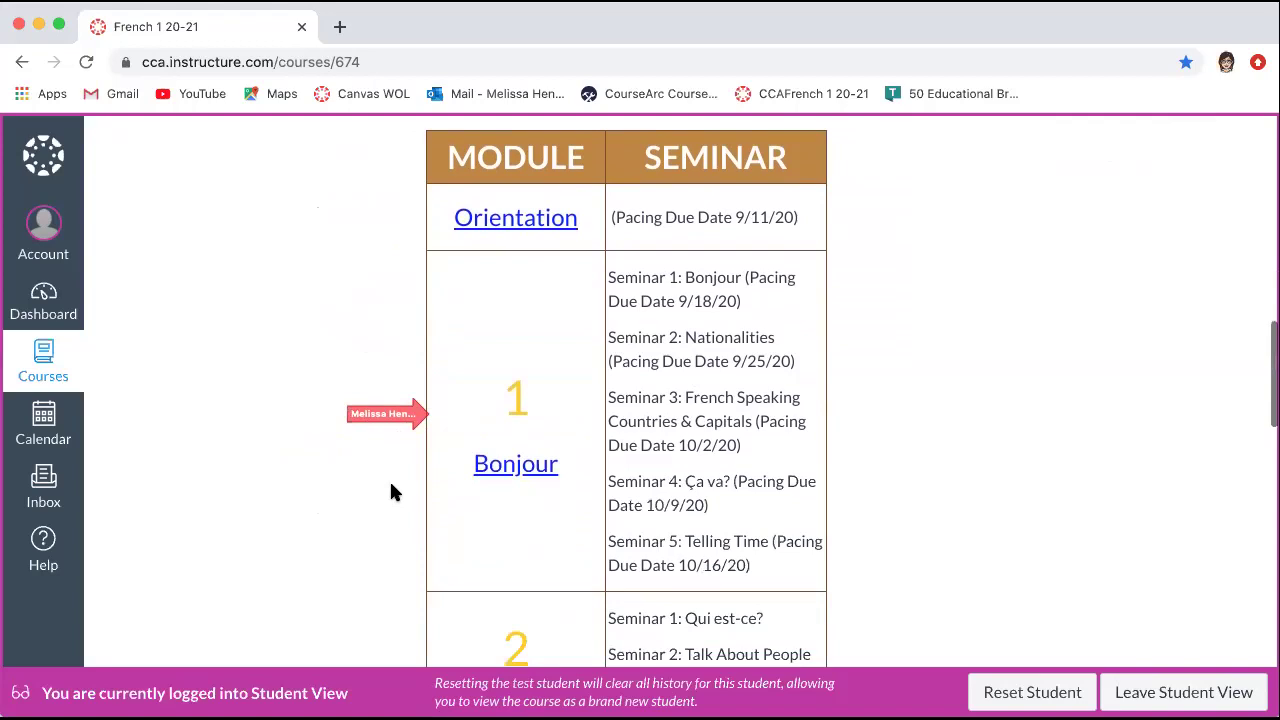
{"action": "scroll", "coordinate": [392, 490], "scroll_direction": "down", "scroll_amount": 1}
{"action": "scroll", "coordinate": [391, 490], "scroll_direction": "down", "scroll_amount": 1}
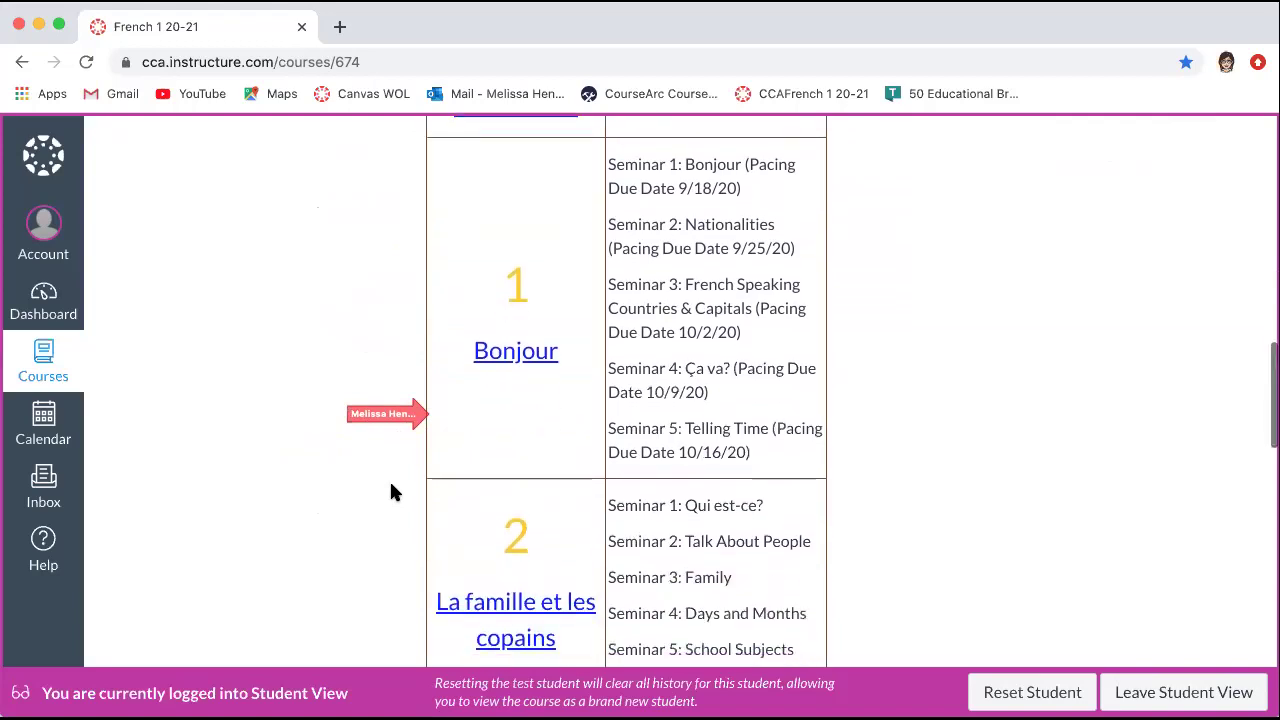
{"action": "mouse_move", "coordinate": [368, 418]}
{"action": "mouse_move", "coordinate": [368, 418]}
{"action": "left_mouse_down"}
{"action": "mouse_move", "coordinate": [540, 406]}
{"action": "mouse_move", "coordinate": [543, 171]}
{"action": "mouse_move", "coordinate": [527, 473]}
{"action": "mouse_move", "coordinate": [320, 368]}
{"action": "mouse_move", "coordinate": [420, 364]}
{"action": "left_mouse_up"}
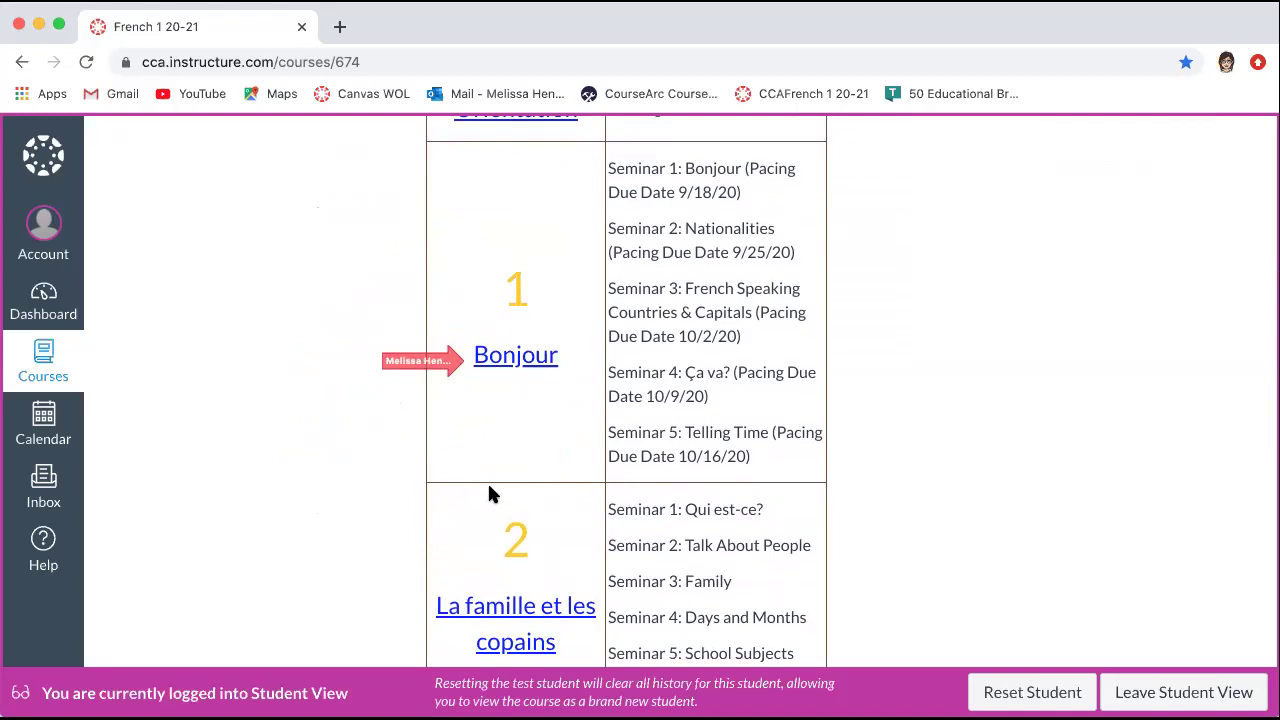
{"action": "scroll", "coordinate": [487, 490], "scroll_direction": "up", "scroll_amount": 5}
{"action": "scroll", "coordinate": [489, 493], "scroll_direction": "down", "scroll_amount": 2}
{"action": "scroll", "coordinate": [489, 493], "scroll_direction": "down", "scroll_amount": 3}
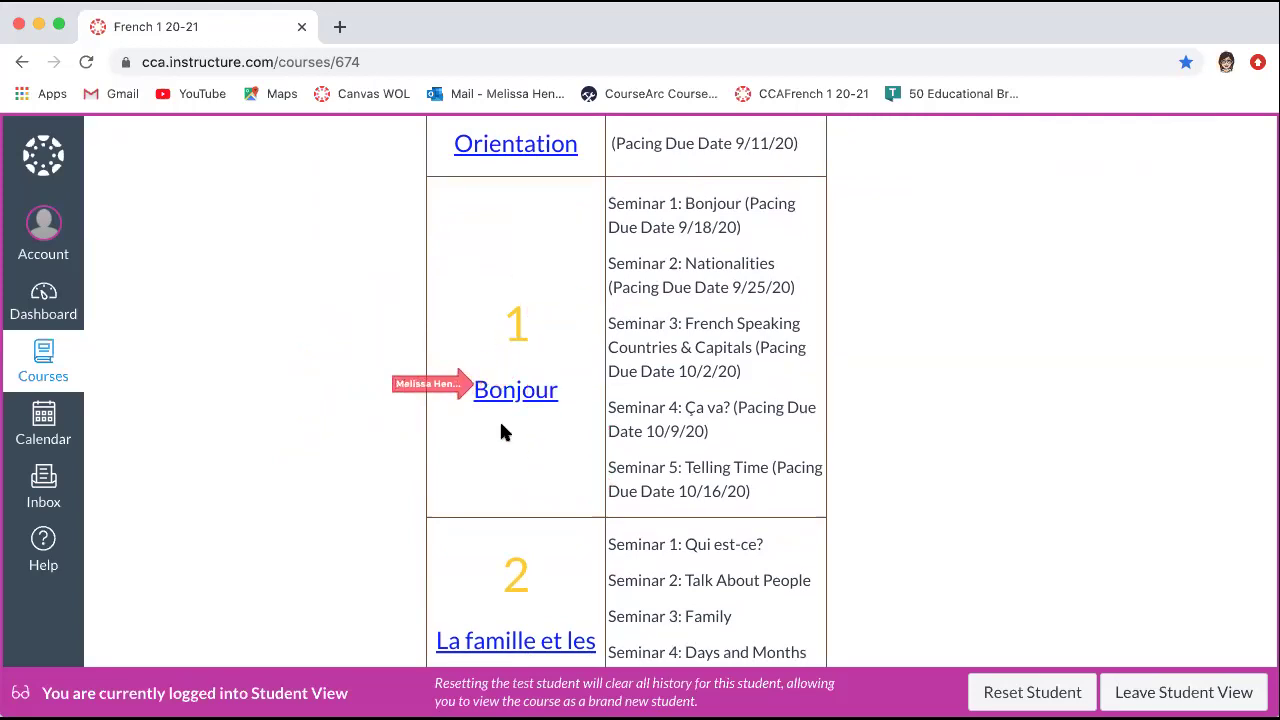
{"action": "scroll", "coordinate": [502, 430], "scroll_direction": "down", "scroll_amount": 5}
{"action": "scroll", "coordinate": [502, 430], "scroll_direction": "down", "scroll_amount": 2}
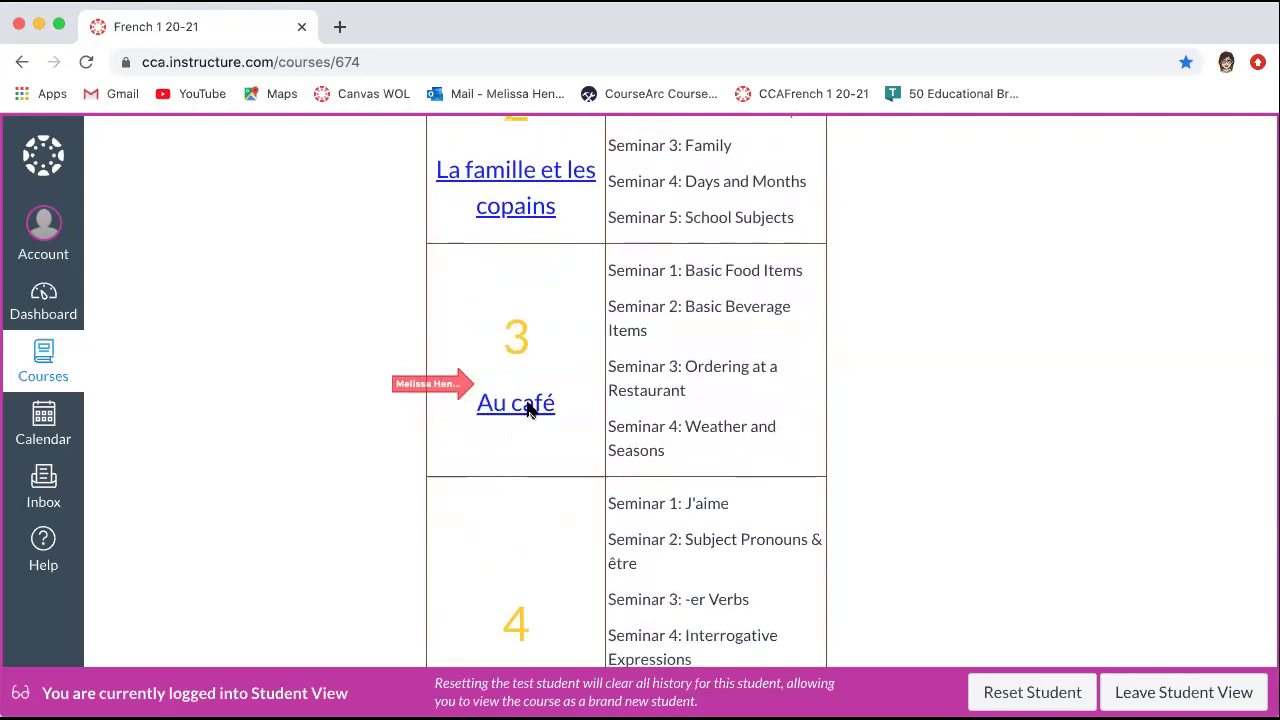
Step: Open Au café from the requirements table and view the completed Module 2 Seminar 1
{"action": "left_click", "coordinate": [528, 406]}
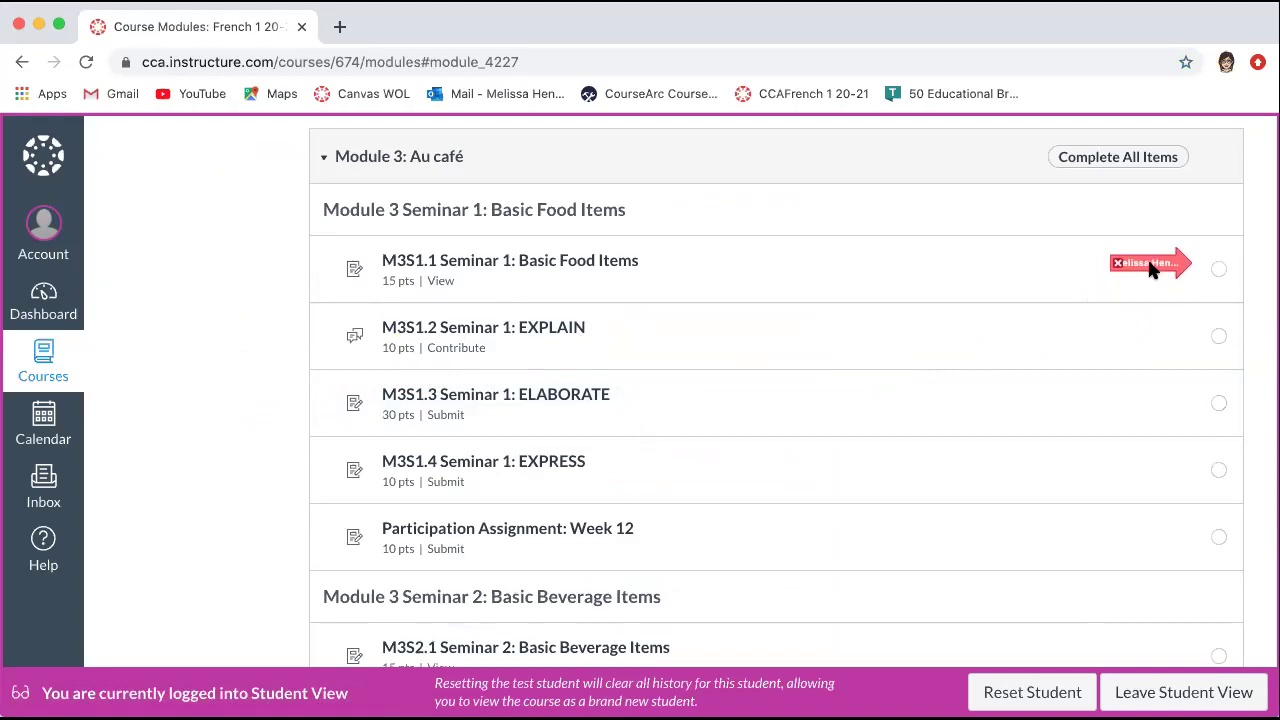
{"action": "scroll", "coordinate": [1105, 320], "scroll_direction": "up", "scroll_amount": 3}
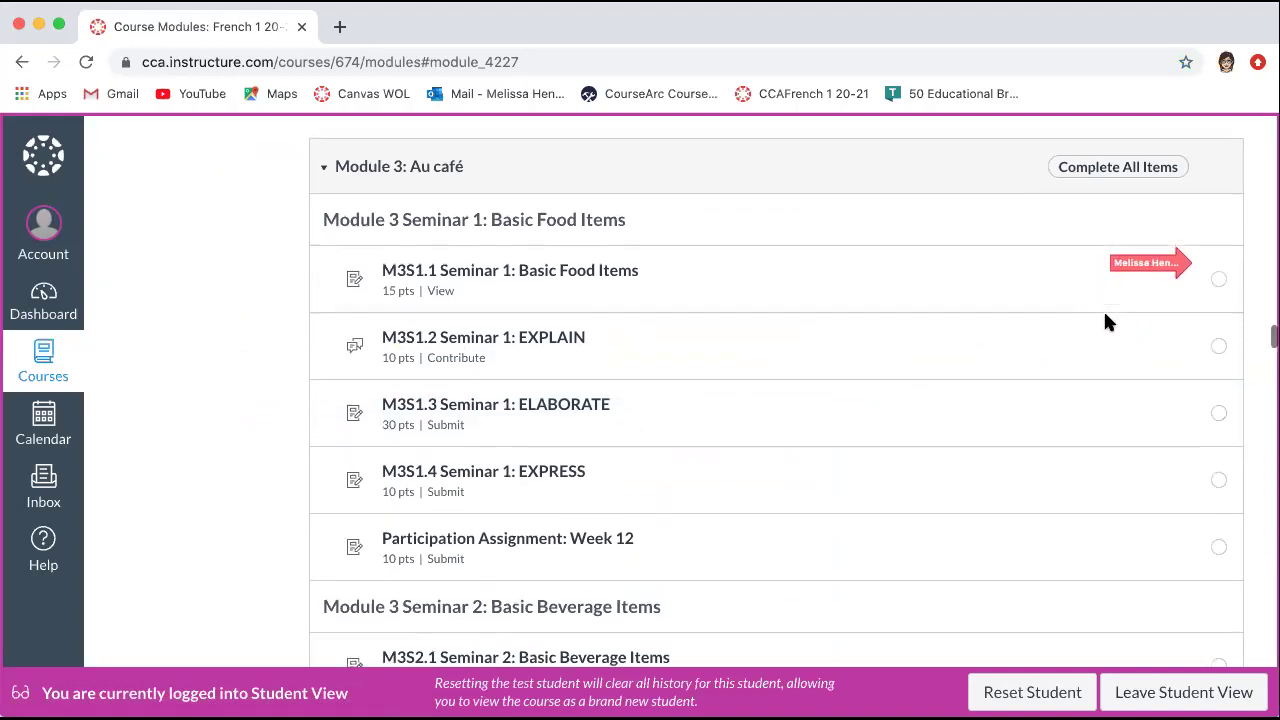
{"action": "scroll", "coordinate": [1105, 320], "scroll_direction": "up", "scroll_amount": 15}
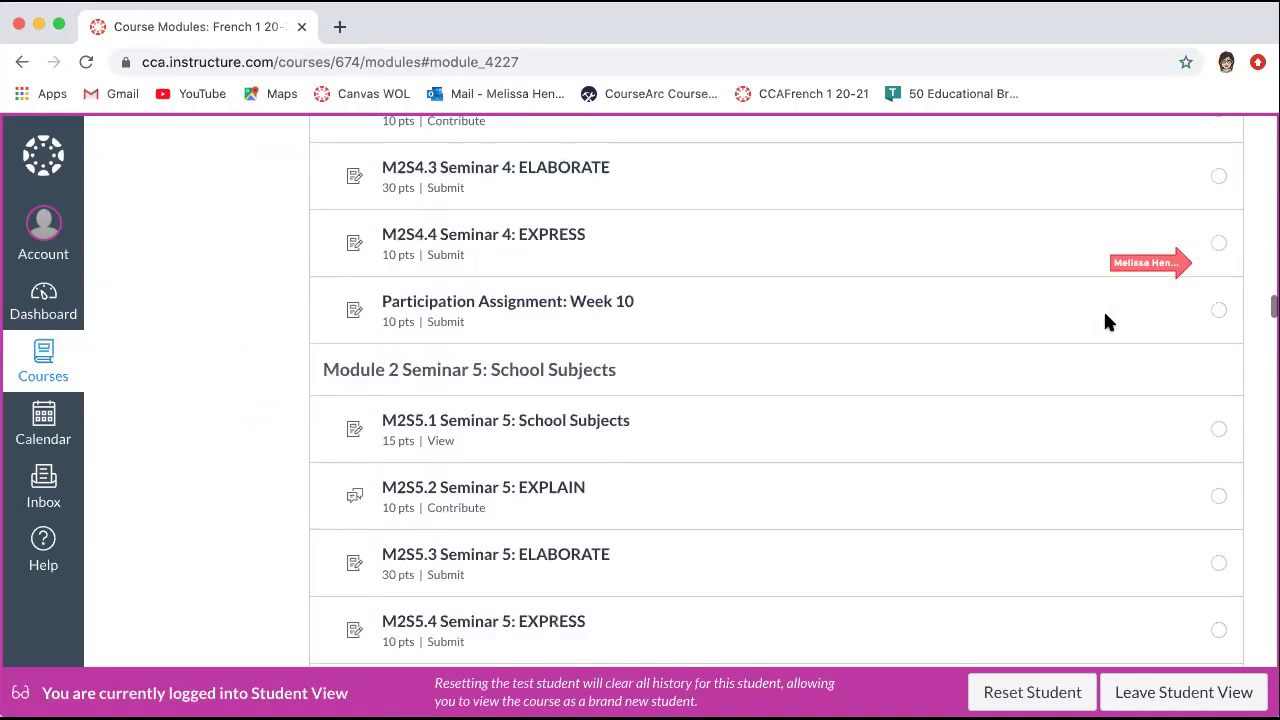
{"action": "scroll", "coordinate": [1105, 320], "scroll_direction": "up", "scroll_amount": 15}
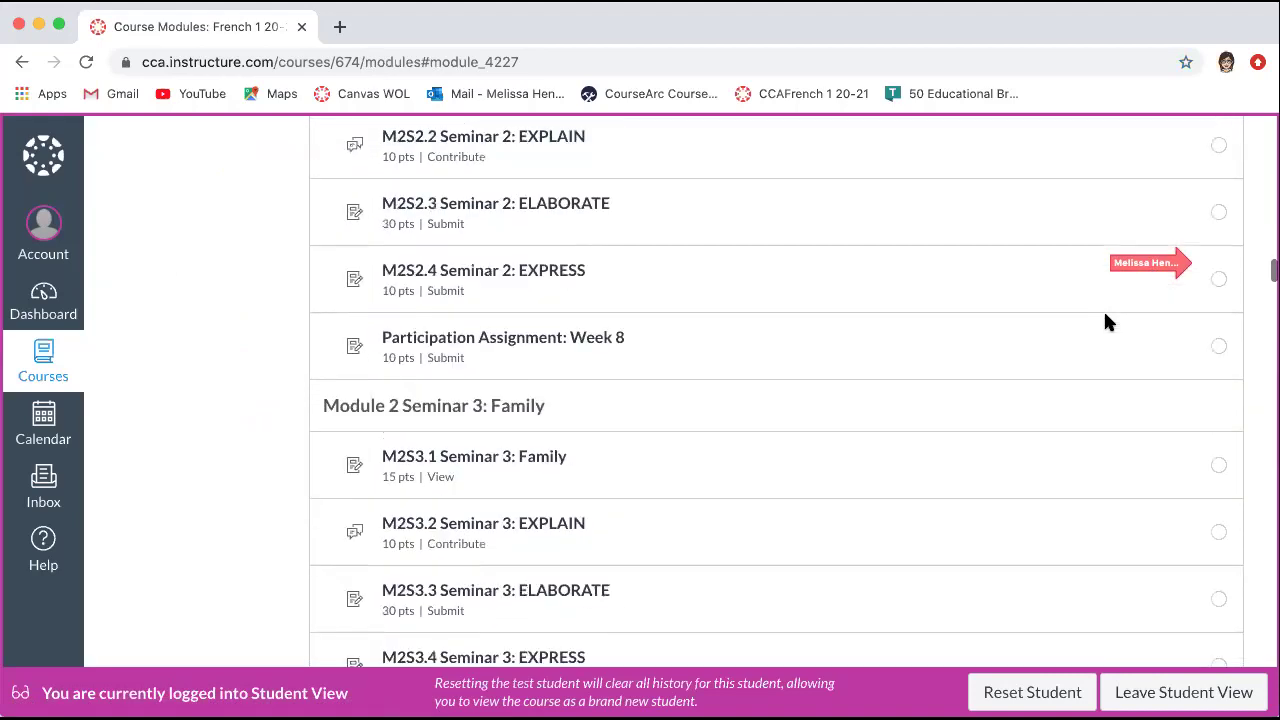
{"action": "scroll", "coordinate": [1105, 320], "scroll_direction": "down", "scroll_amount": 2}
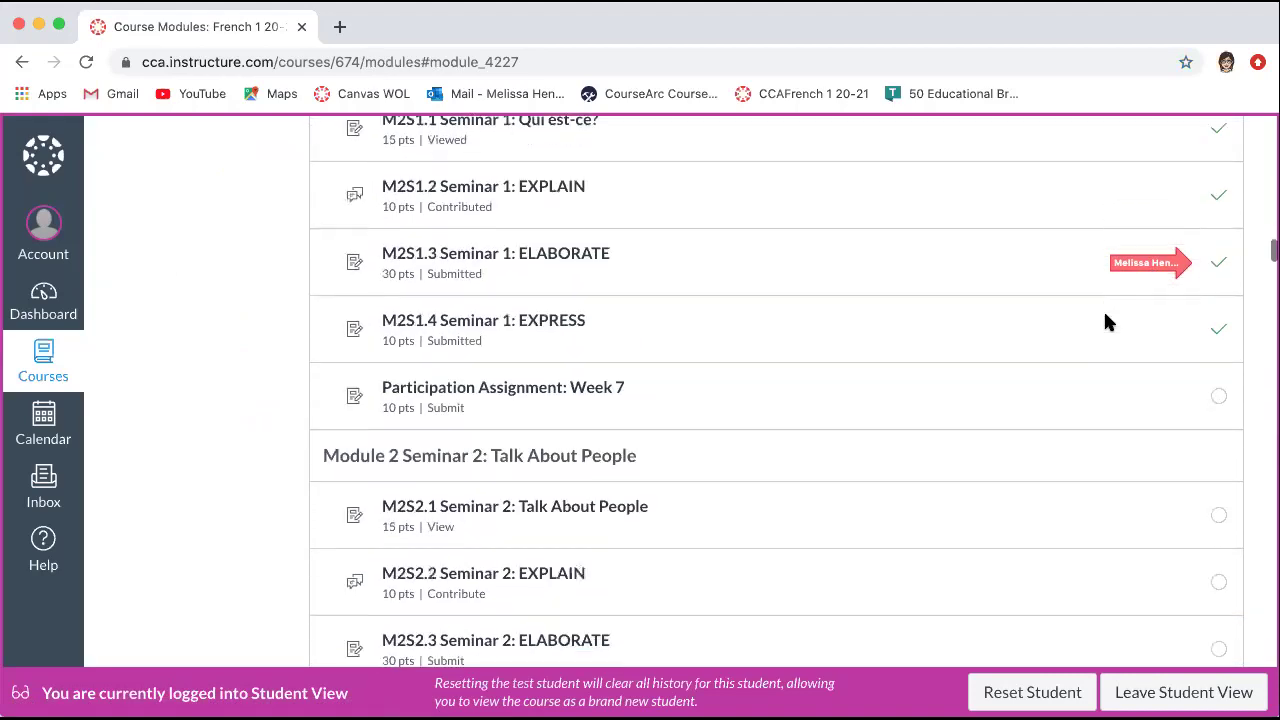
{"action": "scroll", "coordinate": [1105, 320], "scroll_direction": "up", "scroll_amount": 1}
{"action": "scroll", "coordinate": [1105, 320], "scroll_direction": "up", "scroll_amount": 1}
Step: Scroll the Modules page back to Module 3: Au café and its Seminar 1 items
{"action": "scroll", "coordinate": [1105, 320], "scroll_direction": "down", "scroll_amount": 1}
{"action": "scroll", "coordinate": [1105, 320], "scroll_direction": "down", "scroll_amount": 10}
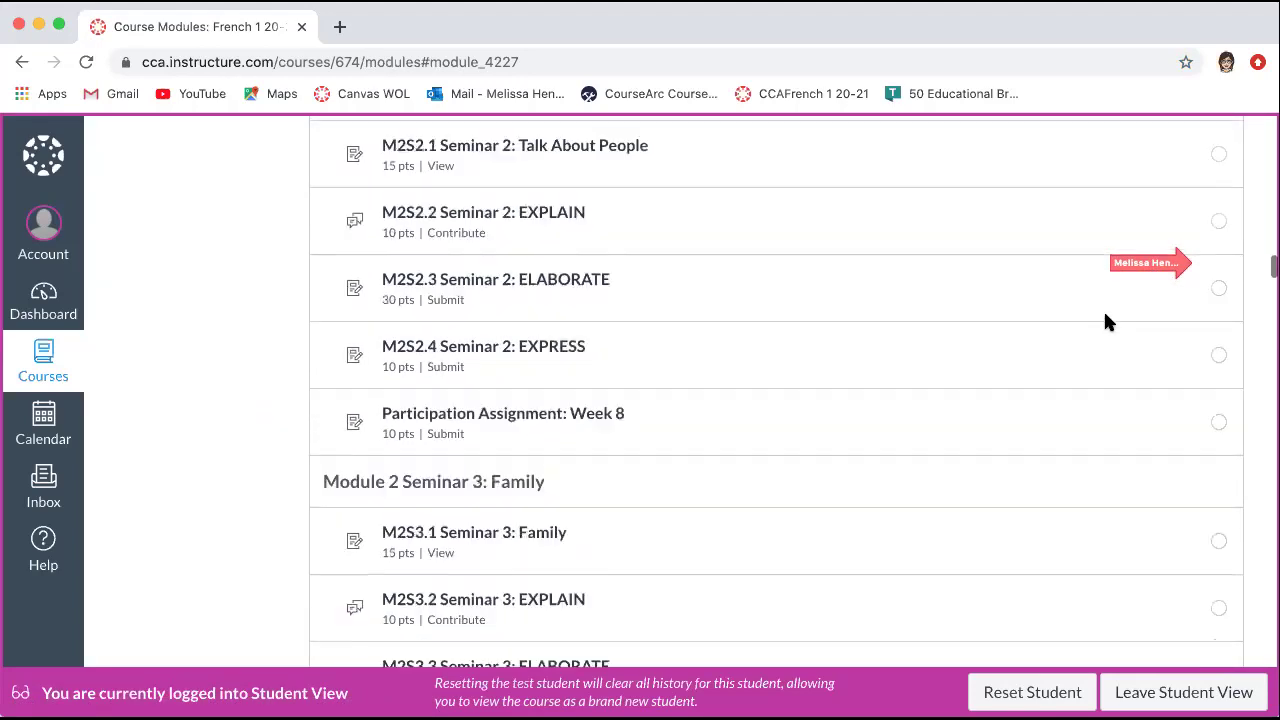
{"action": "scroll", "coordinate": [1106, 318], "scroll_direction": "down", "scroll_amount": 3}
{"action": "scroll", "coordinate": [1106, 318], "scroll_direction": "down", "scroll_amount": 8}
{"action": "scroll", "coordinate": [1105, 320], "scroll_direction": "up", "scroll_amount": 5}
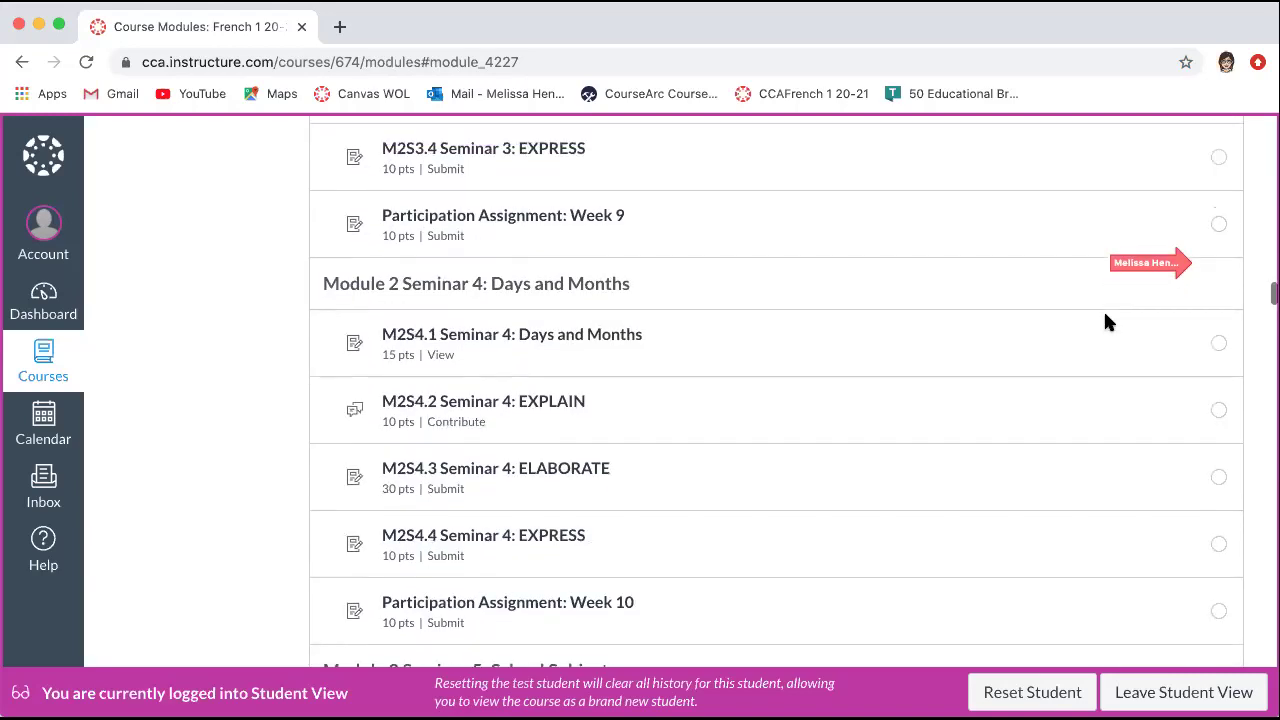
{"action": "scroll", "coordinate": [1105, 320], "scroll_direction": "down", "scroll_amount": 4}
{"action": "scroll", "coordinate": [1105, 320], "scroll_direction": "down", "scroll_amount": 6}
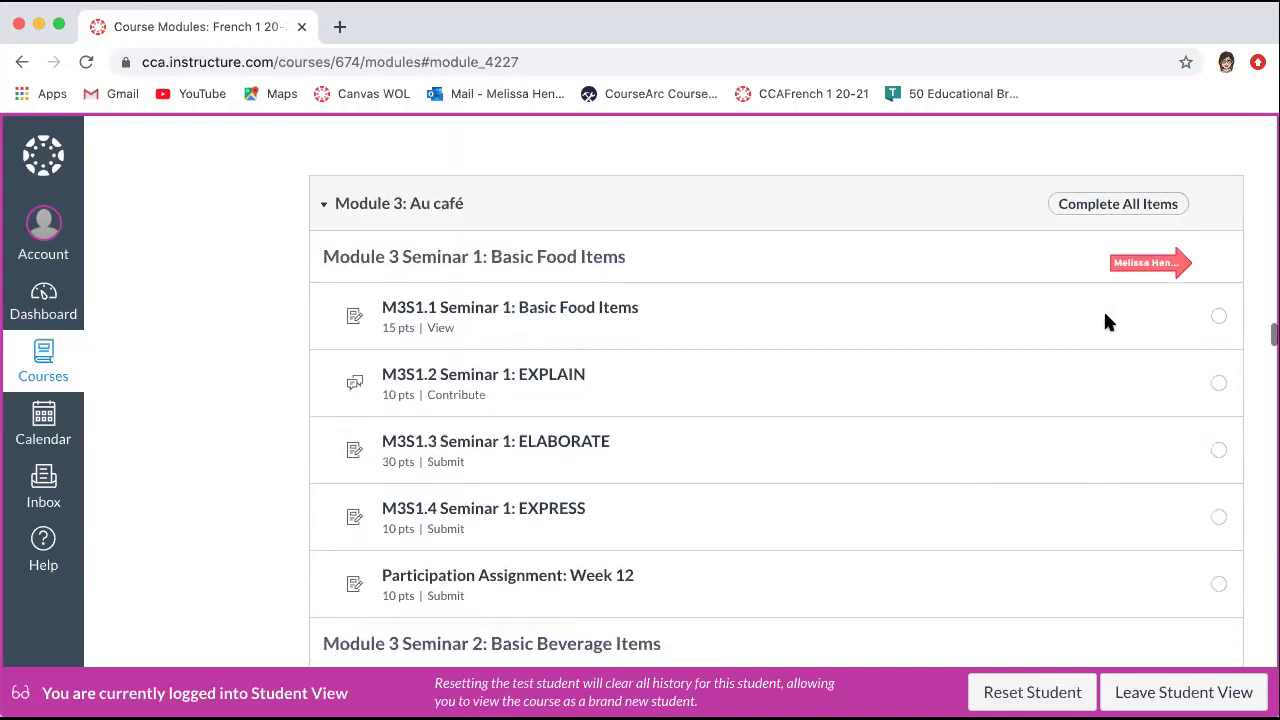
{"action": "scroll", "coordinate": [1105, 320], "scroll_direction": "down", "scroll_amount": 1}
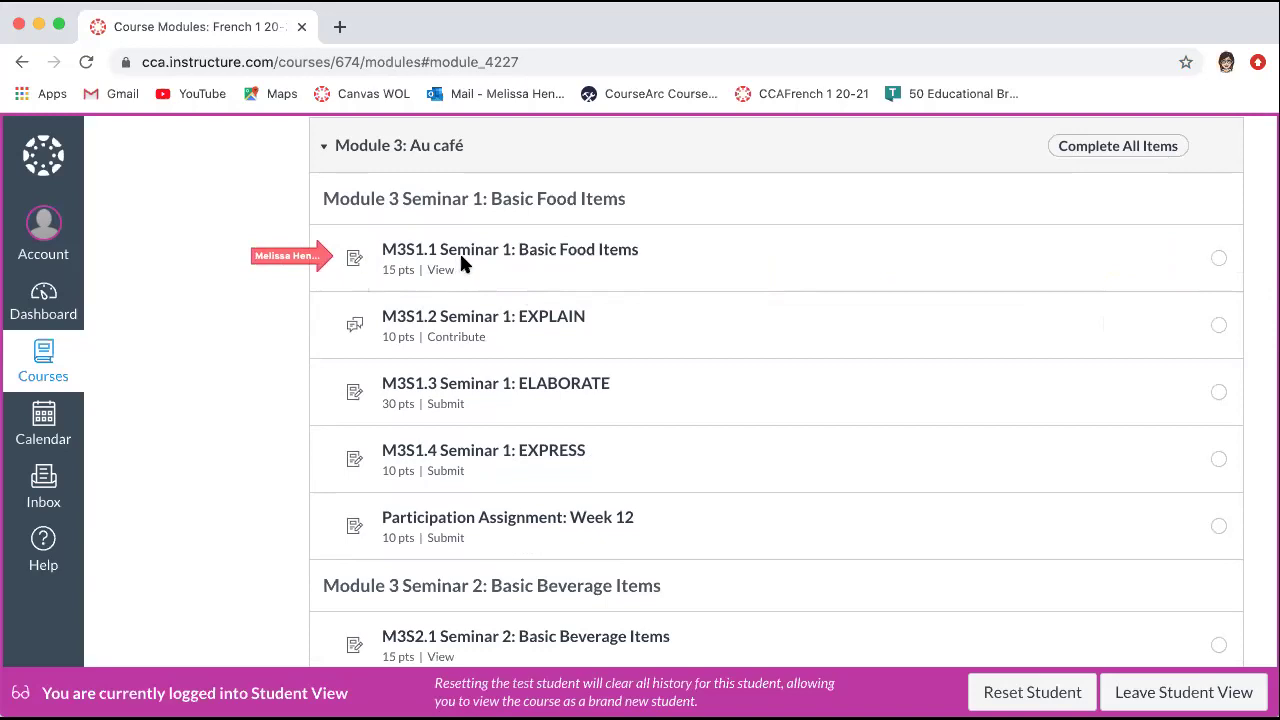
{"action": "left_click", "coordinate": [543, 252]}
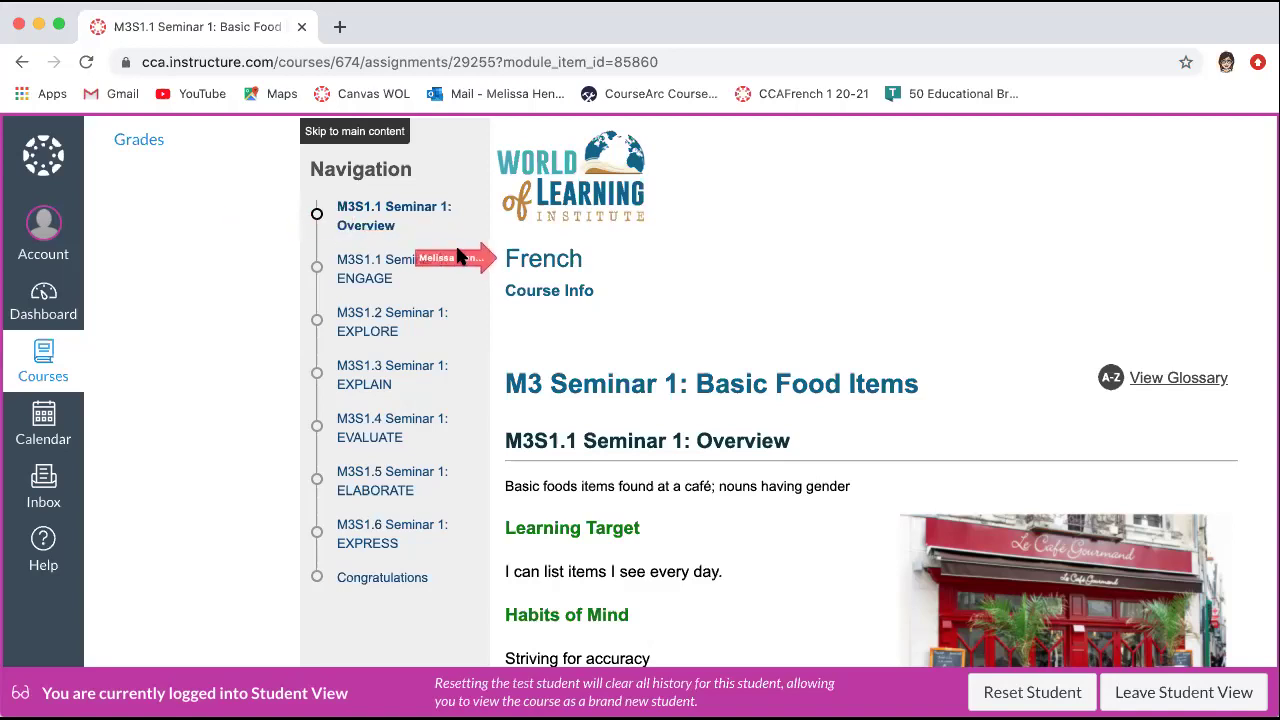
{"action": "scroll", "coordinate": [648, 305], "scroll_direction": "down", "scroll_amount": 5}
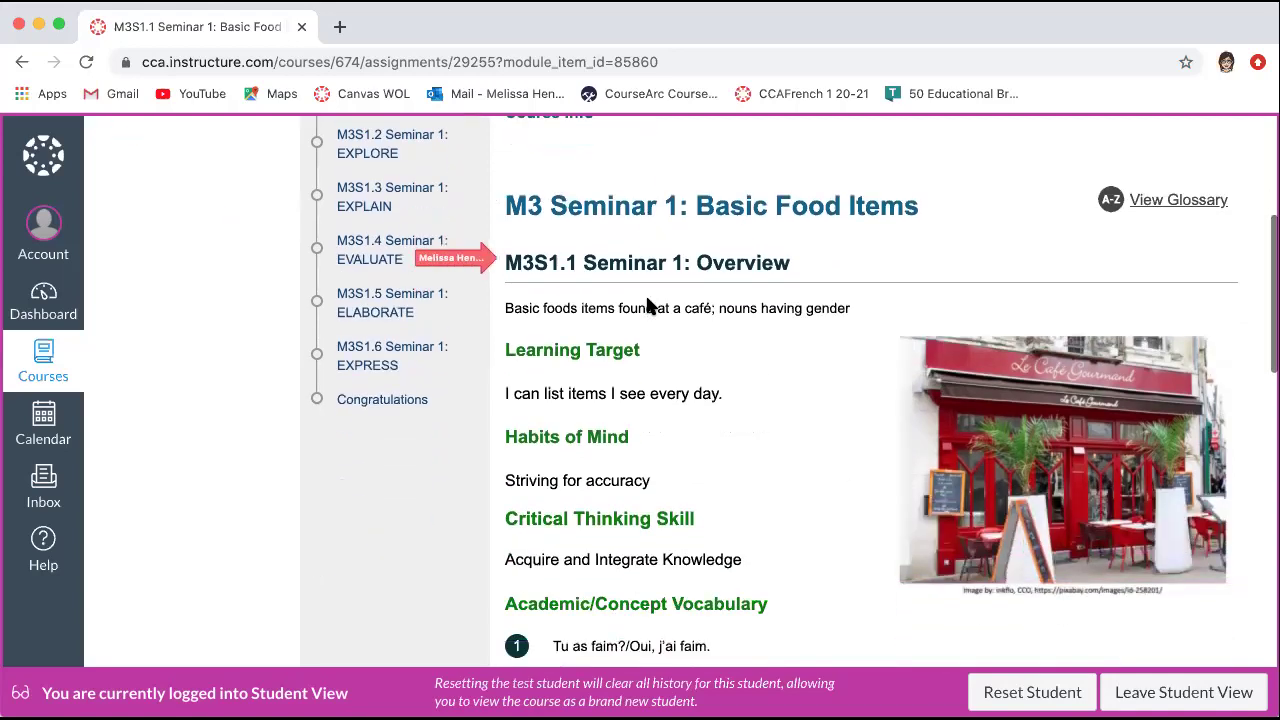
{"action": "scroll", "coordinate": [648, 305], "scroll_direction": "down", "scroll_amount": 5}
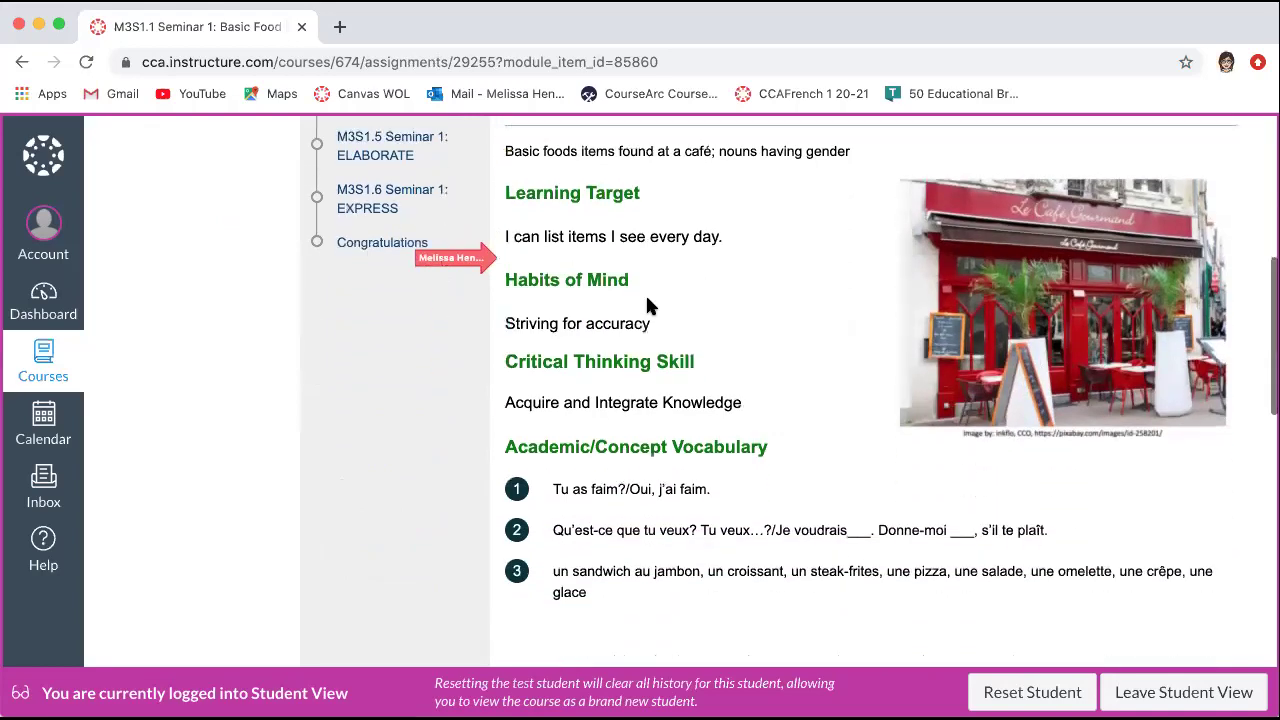
{"action": "scroll", "coordinate": [648, 305], "scroll_direction": "down", "scroll_amount": 4}
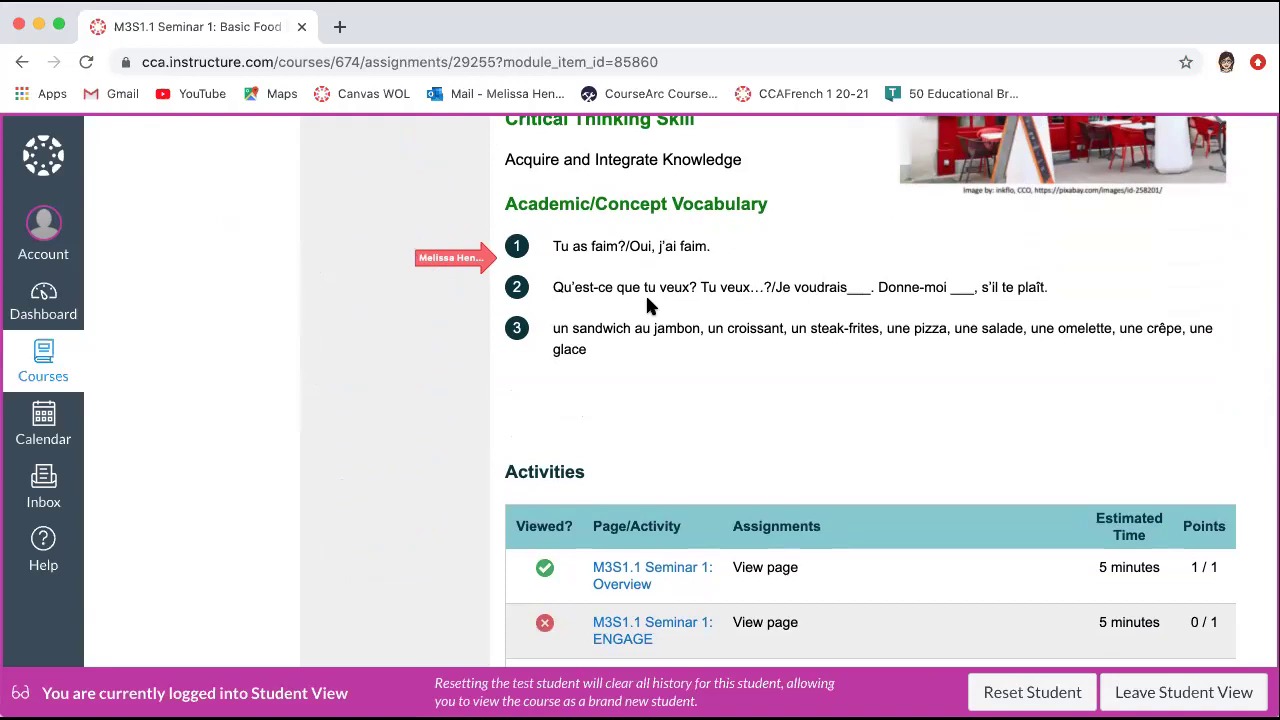
{"action": "scroll", "coordinate": [647, 300], "scroll_direction": "down", "scroll_amount": 5}
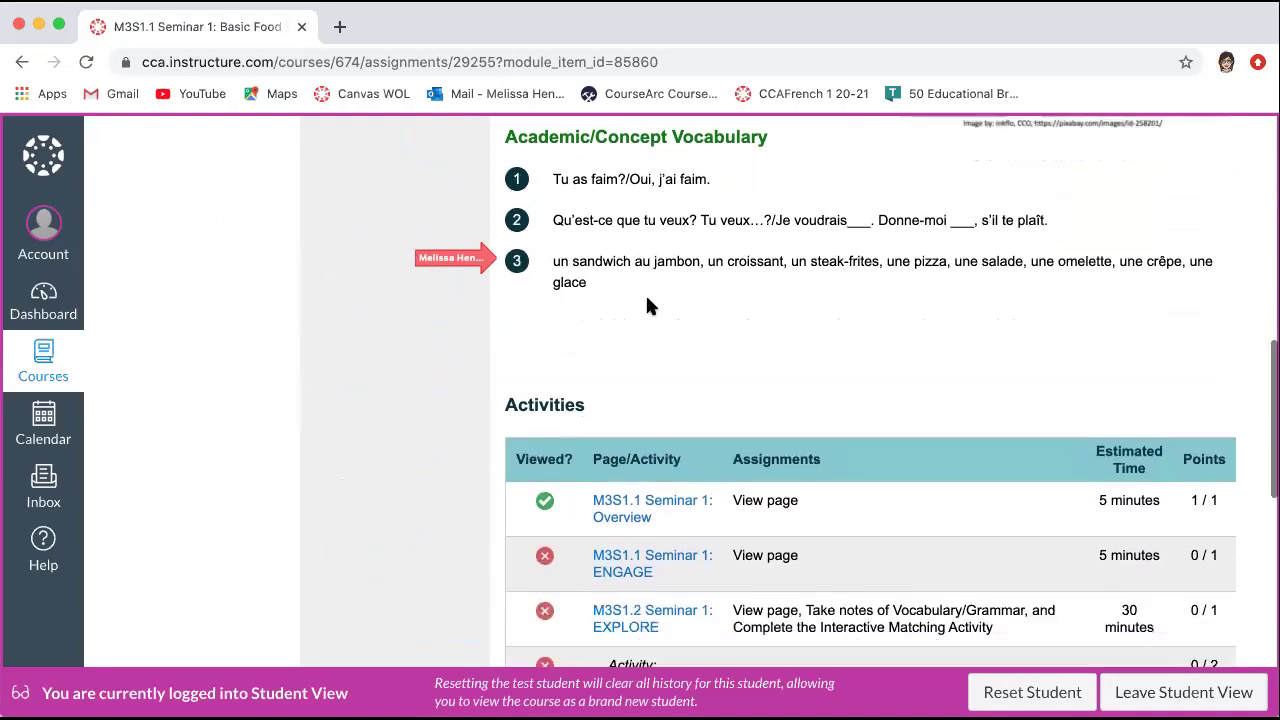
{"action": "scroll", "coordinate": [647, 305], "scroll_direction": "down", "scroll_amount": 3}
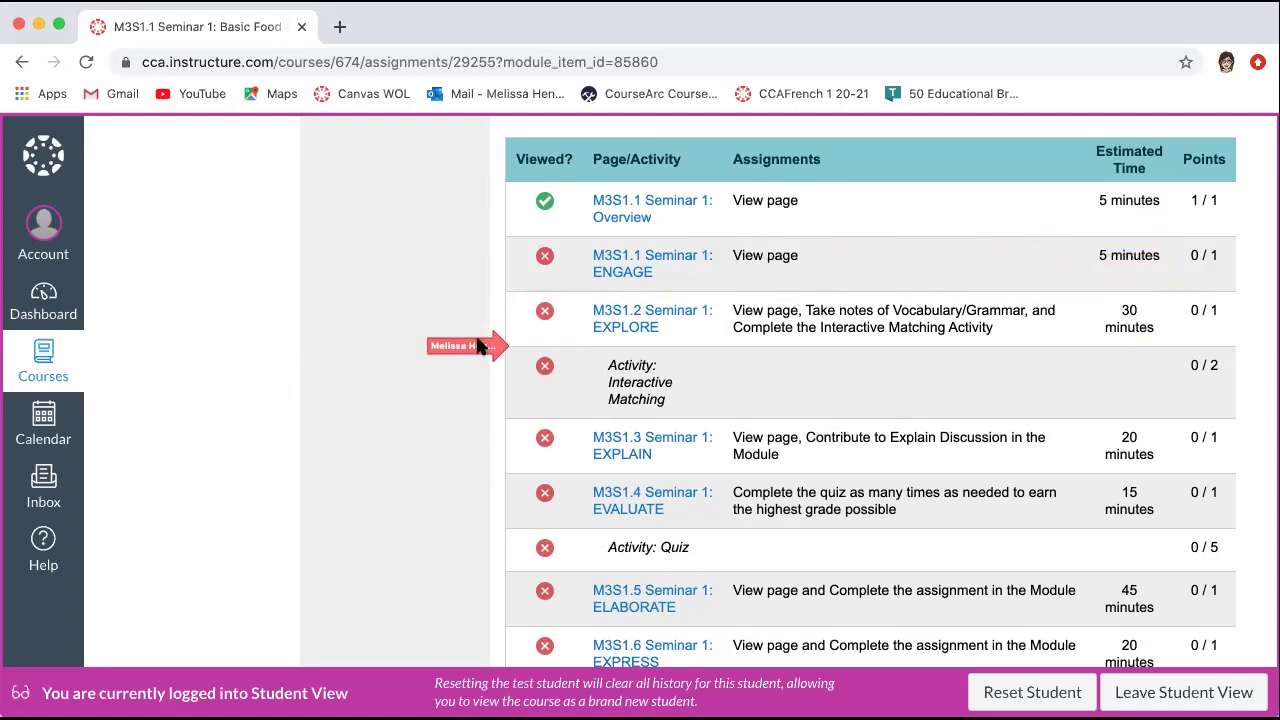
{"action": "scroll", "coordinate": [735, 352], "scroll_direction": "down", "scroll_amount": 4}
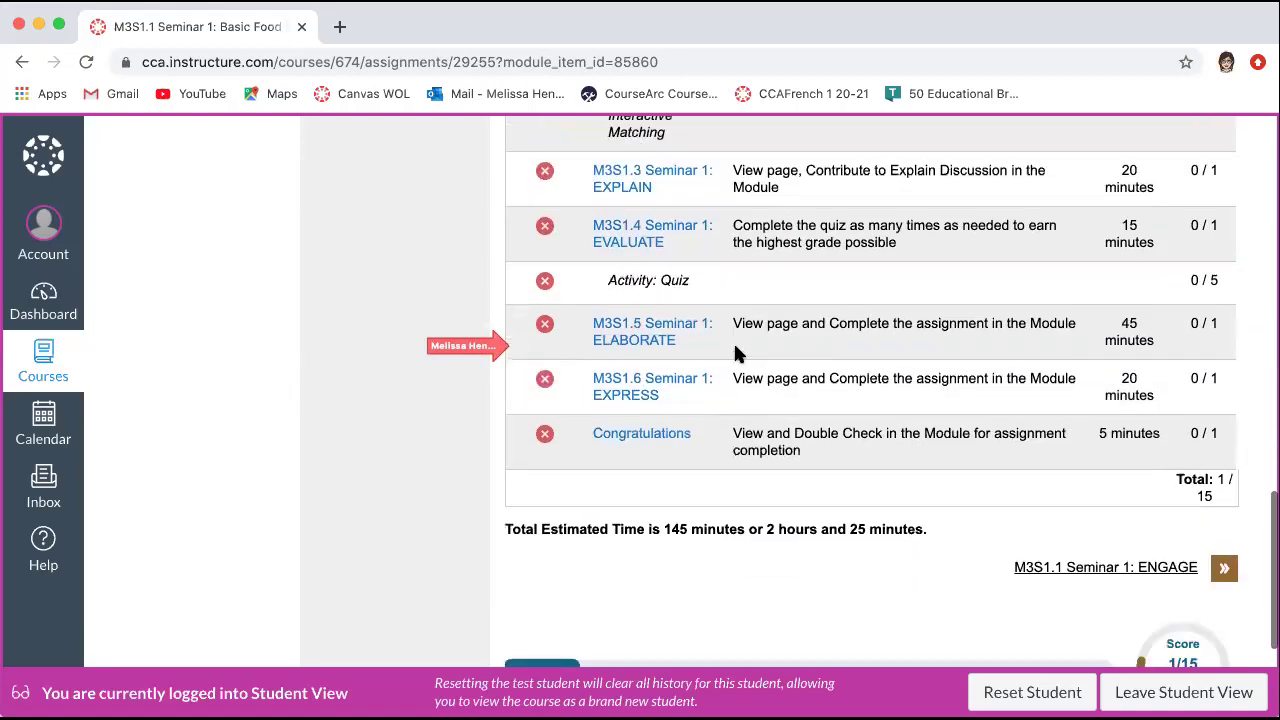
{"action": "scroll", "coordinate": [735, 352], "scroll_direction": "down", "scroll_amount": 1}
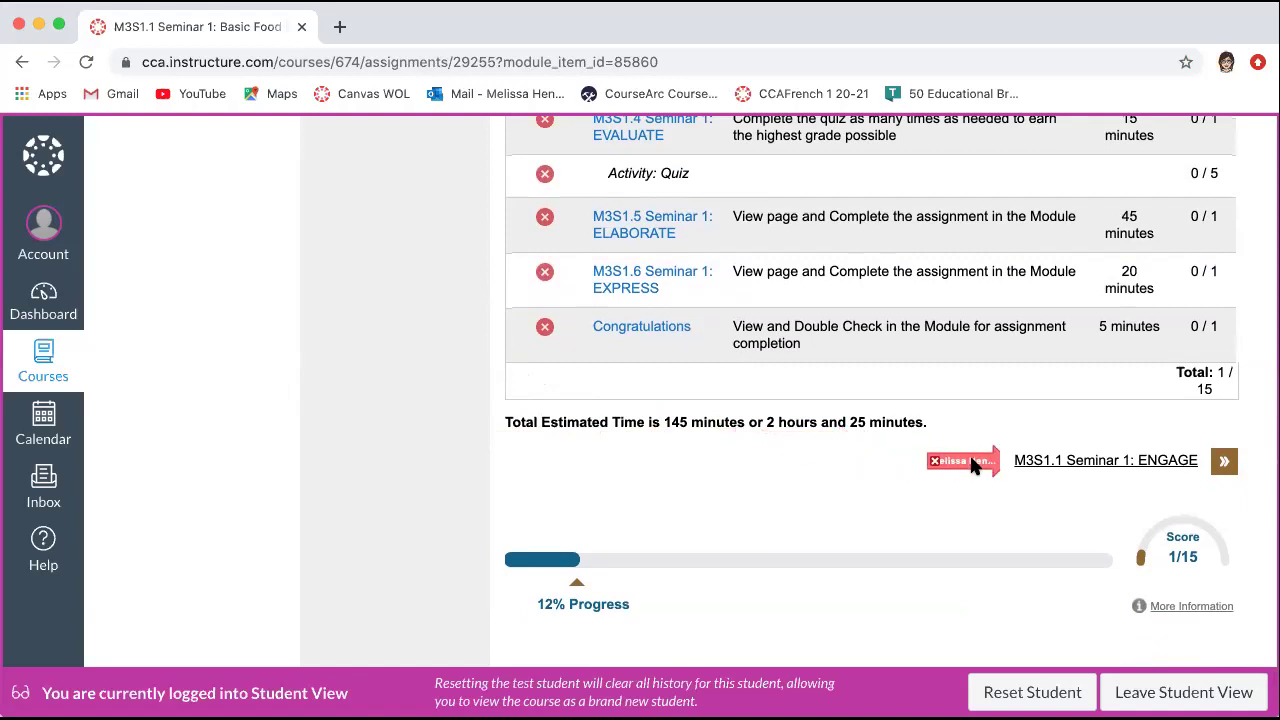
Step: Open M3S1.1 Seminar 1: ENGAGE and read its café-themed directions and food photo
{"action": "left_click", "coordinate": [1223, 464]}
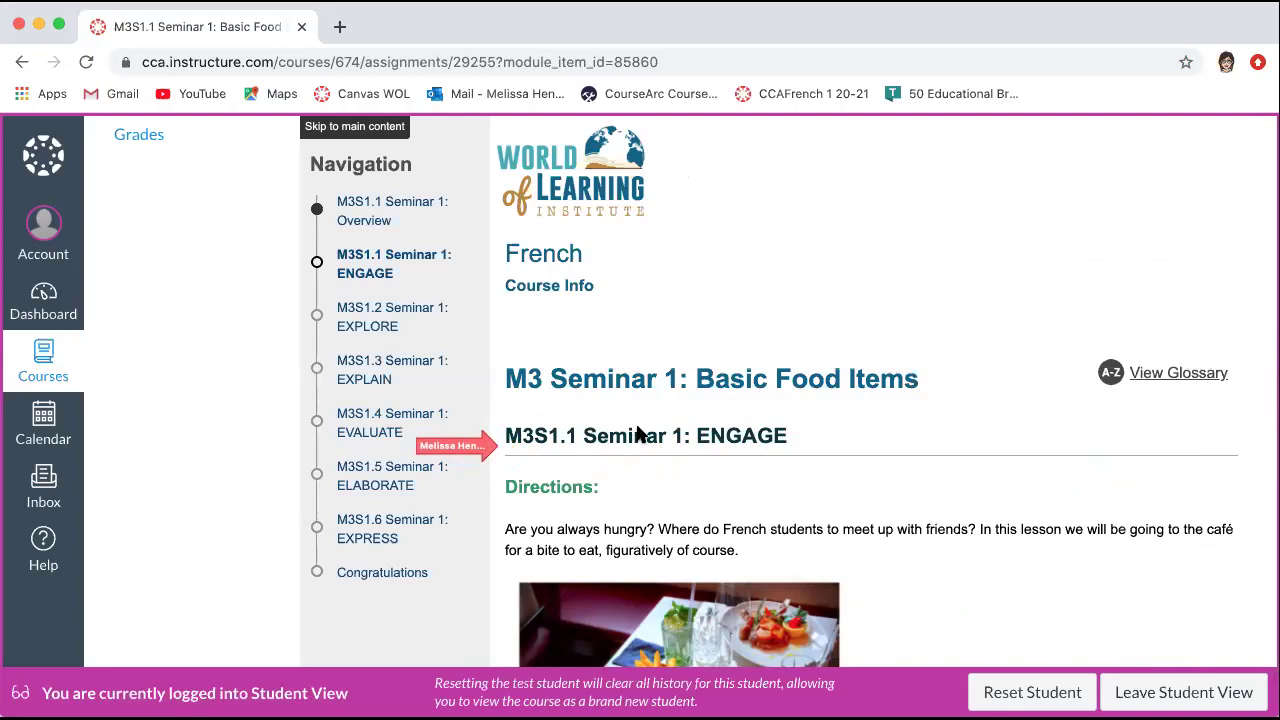
{"action": "scroll", "coordinate": [640, 434], "scroll_direction": "down", "scroll_amount": 2}
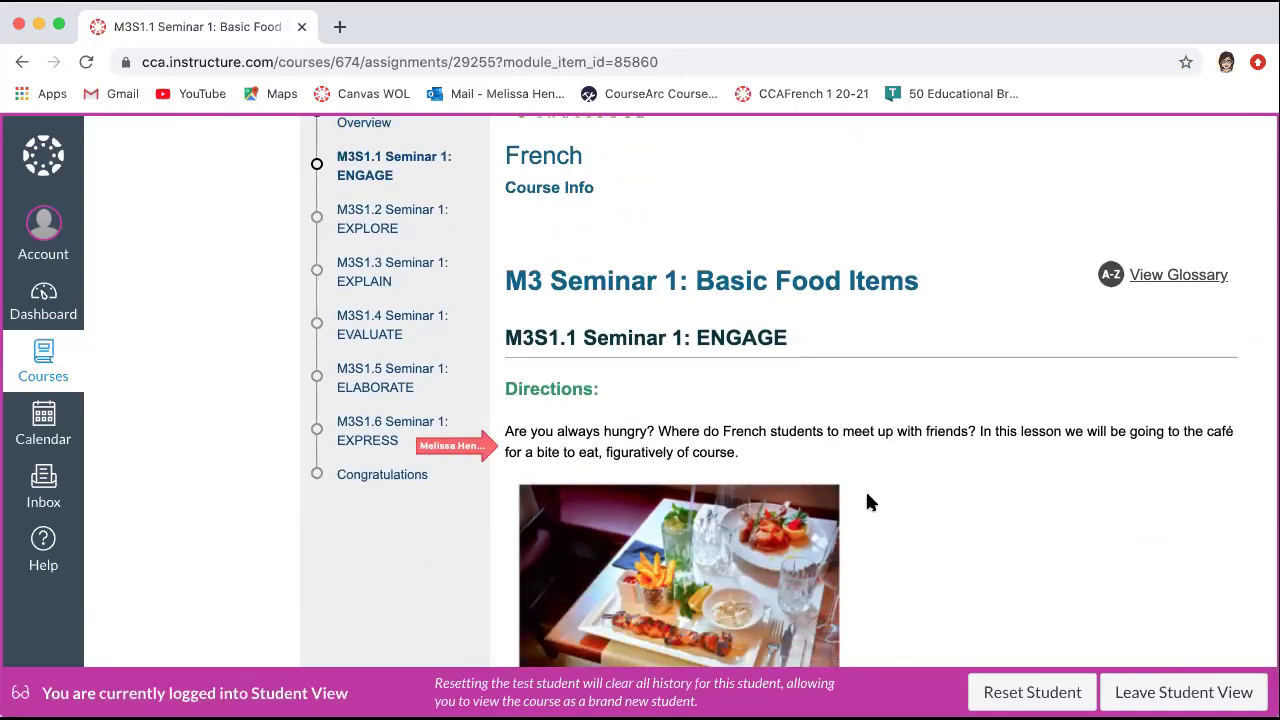
{"action": "scroll", "coordinate": [867, 500], "scroll_direction": "up", "scroll_amount": 3}
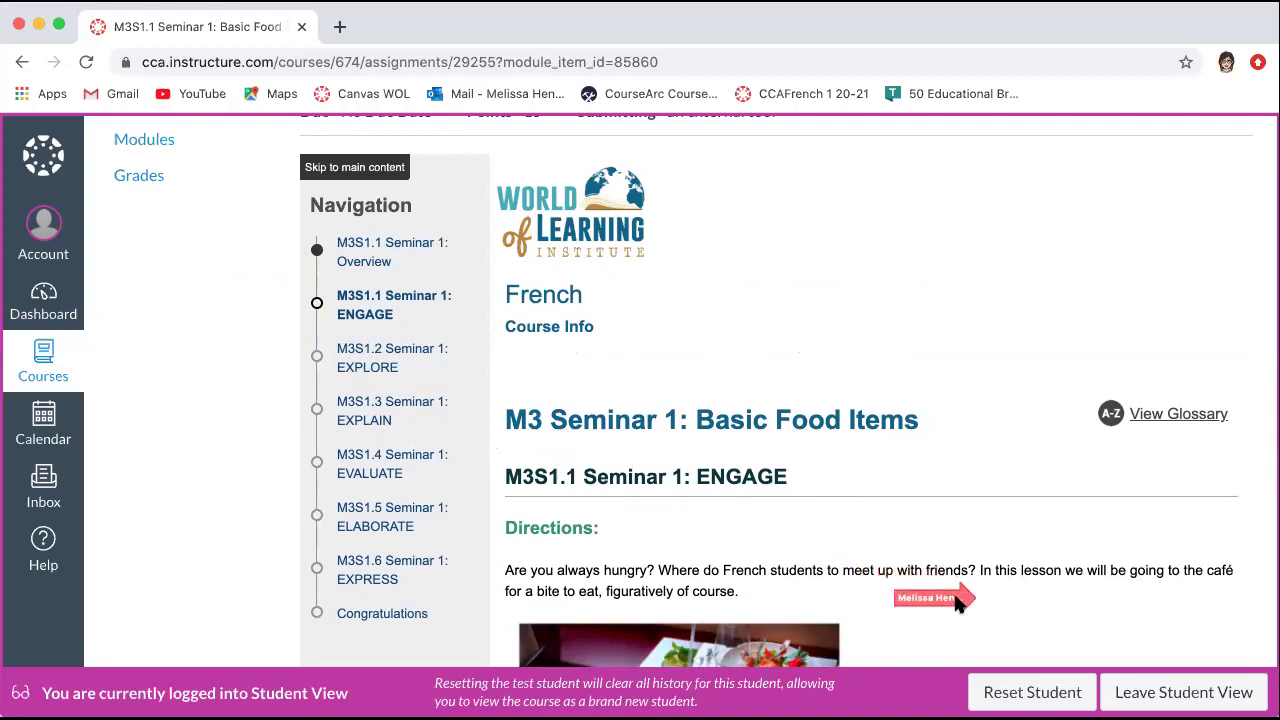
{"action": "scroll", "coordinate": [1039, 601], "scroll_direction": "down", "scroll_amount": 5}
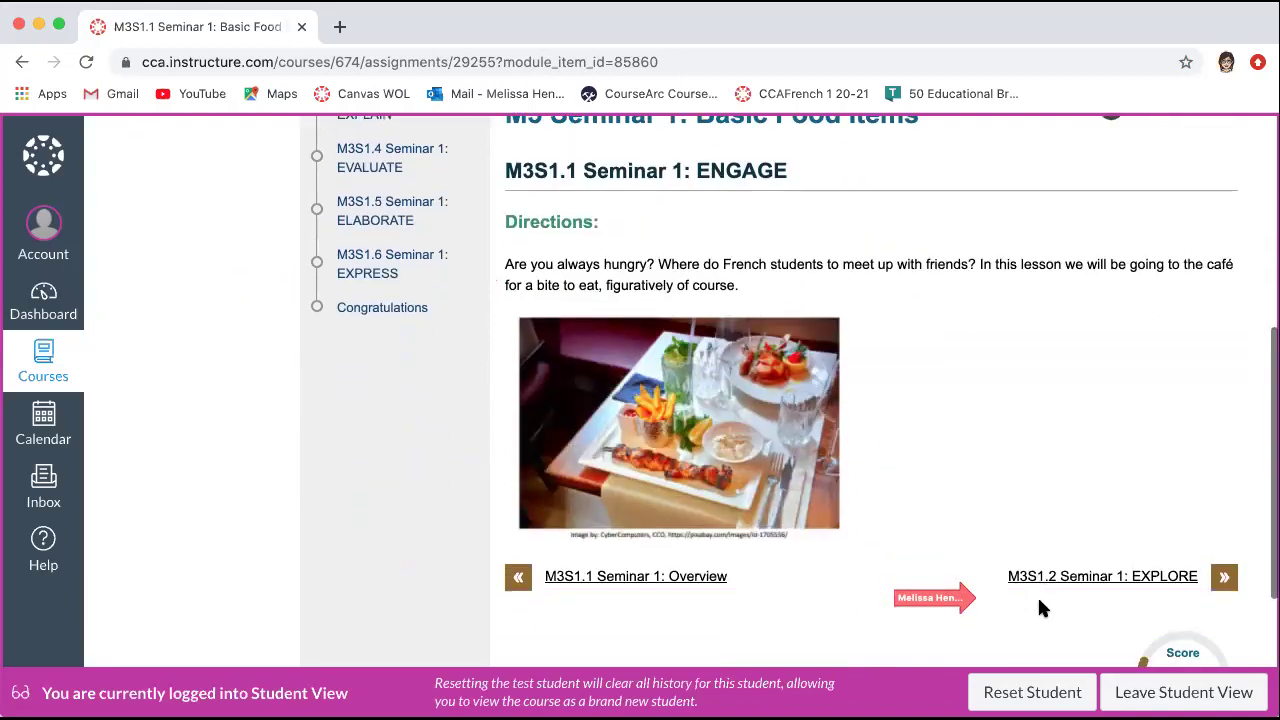
{"action": "left_click", "coordinate": [1223, 580]}
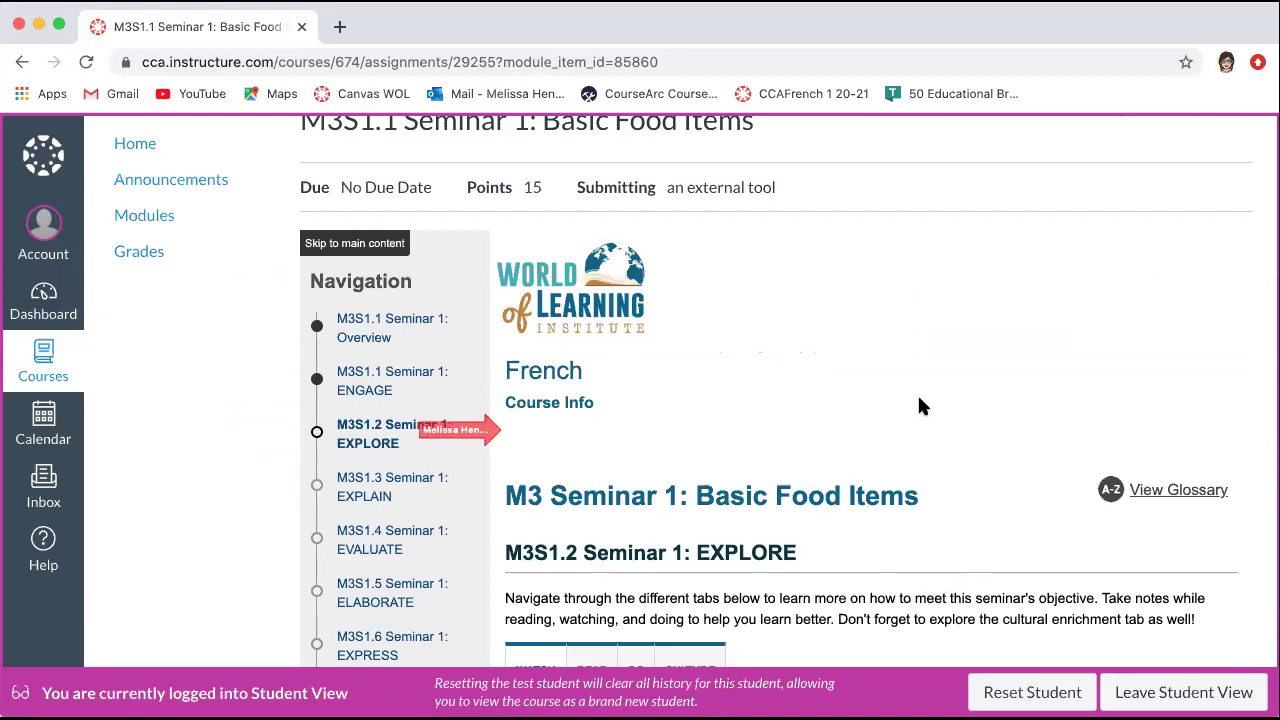
Step: Scroll down the EXPLORE page past the French café WATCH video to the matching table
{"action": "scroll", "coordinate": [923, 400], "scroll_direction": "down", "scroll_amount": 5}
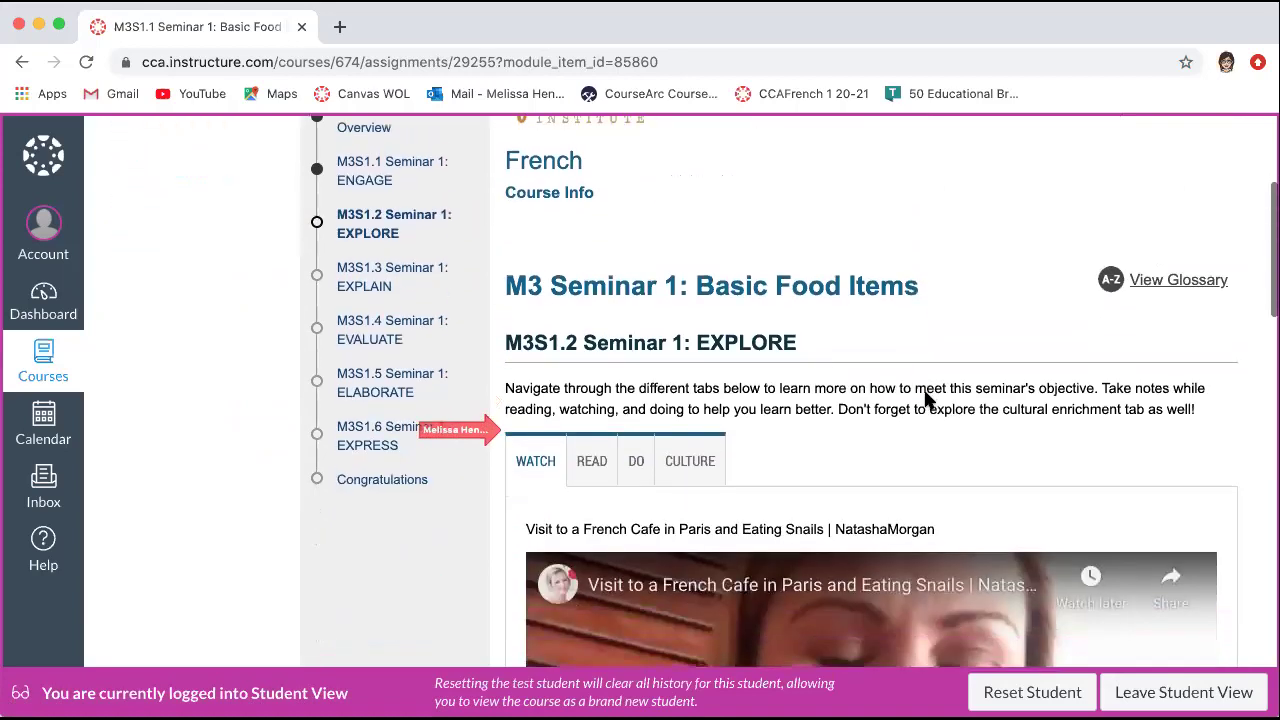
{"action": "scroll", "coordinate": [923, 398], "scroll_direction": "down", "scroll_amount": 1}
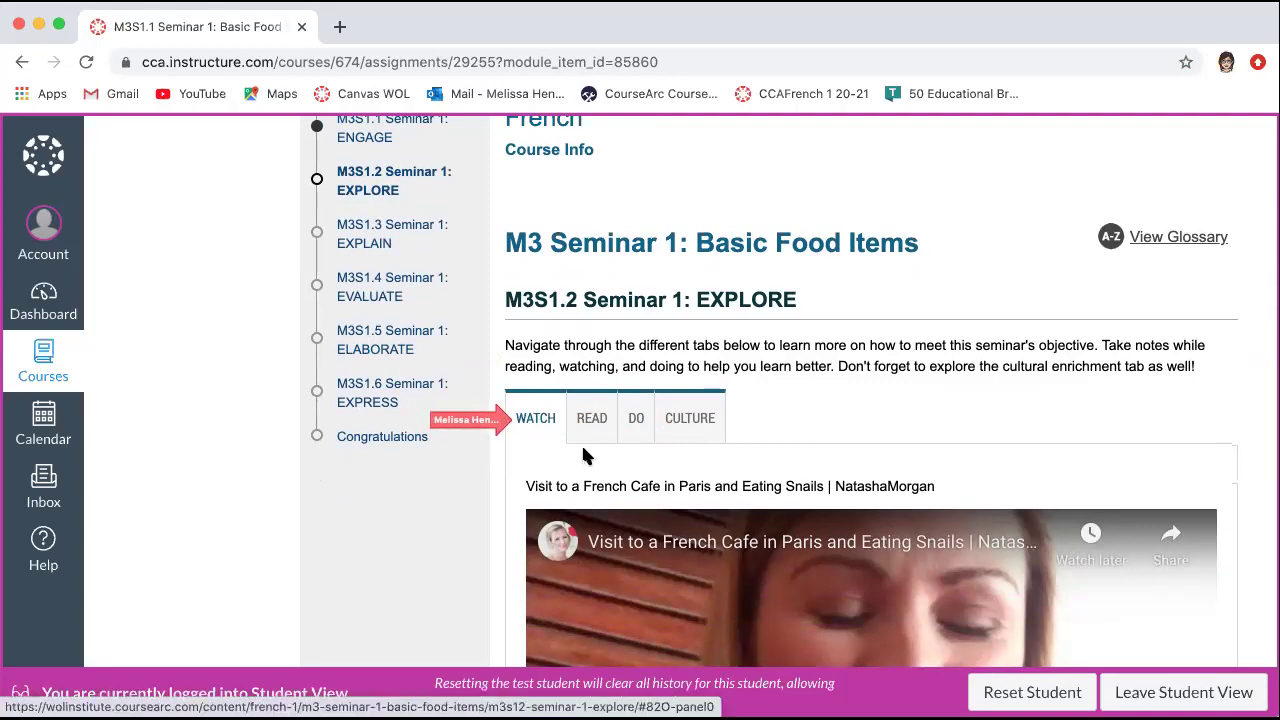
{"action": "scroll", "coordinate": [586, 455], "scroll_direction": "down", "scroll_amount": 6}
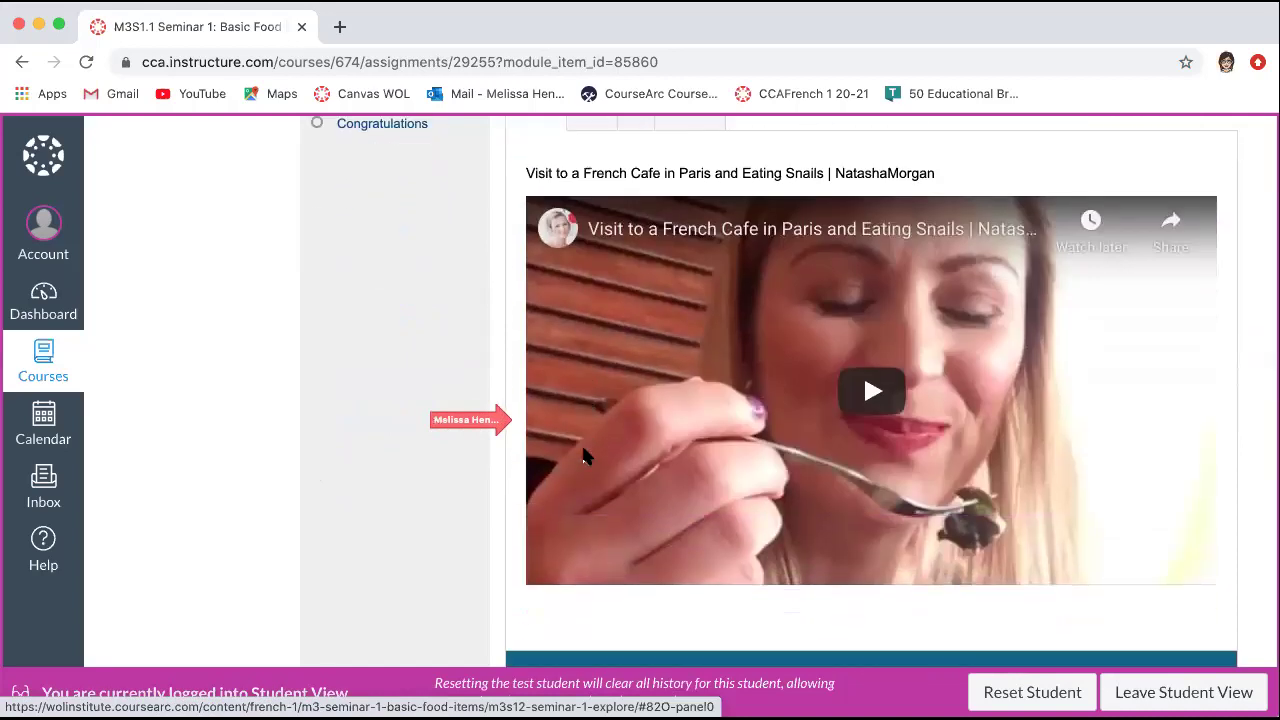
{"action": "scroll", "coordinate": [586, 455], "scroll_direction": "up", "scroll_amount": 3}
{"action": "scroll", "coordinate": [586, 455], "scroll_direction": "down", "scroll_amount": 7}
{"action": "scroll", "coordinate": [586, 455], "scroll_direction": "down", "scroll_amount": 5}
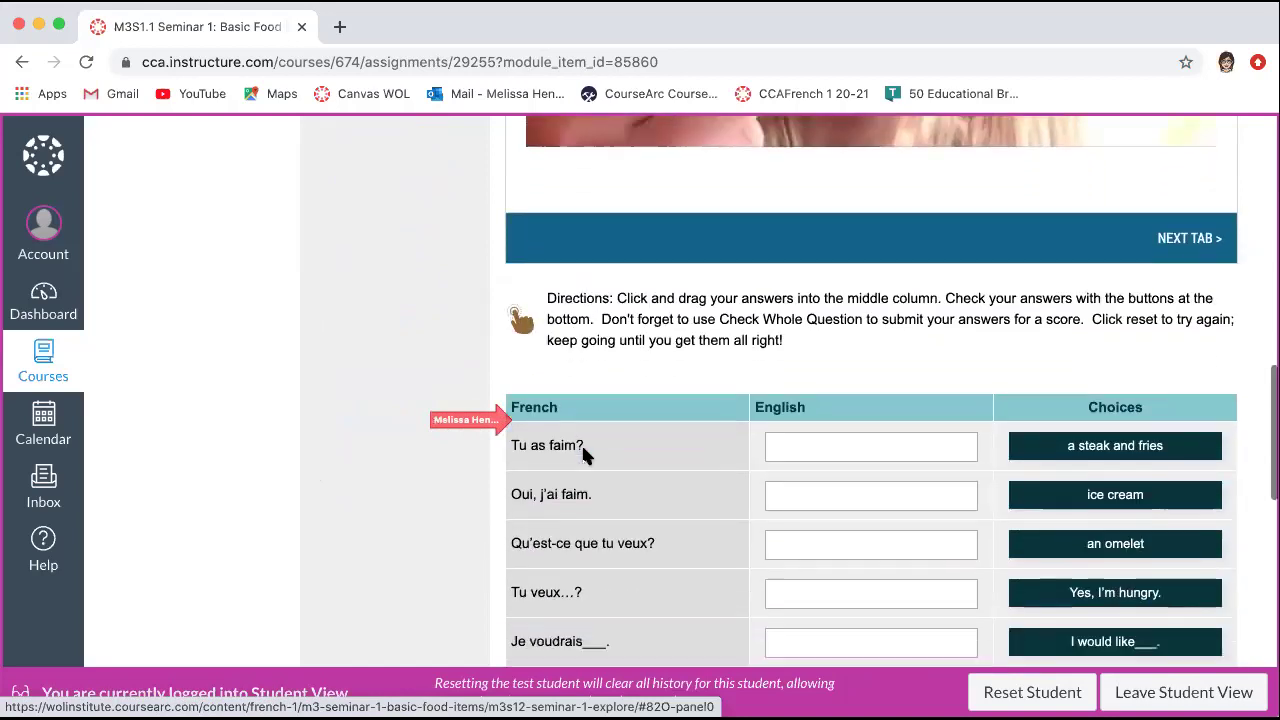
{"action": "scroll", "coordinate": [586, 455], "scroll_direction": "down", "scroll_amount": 3}
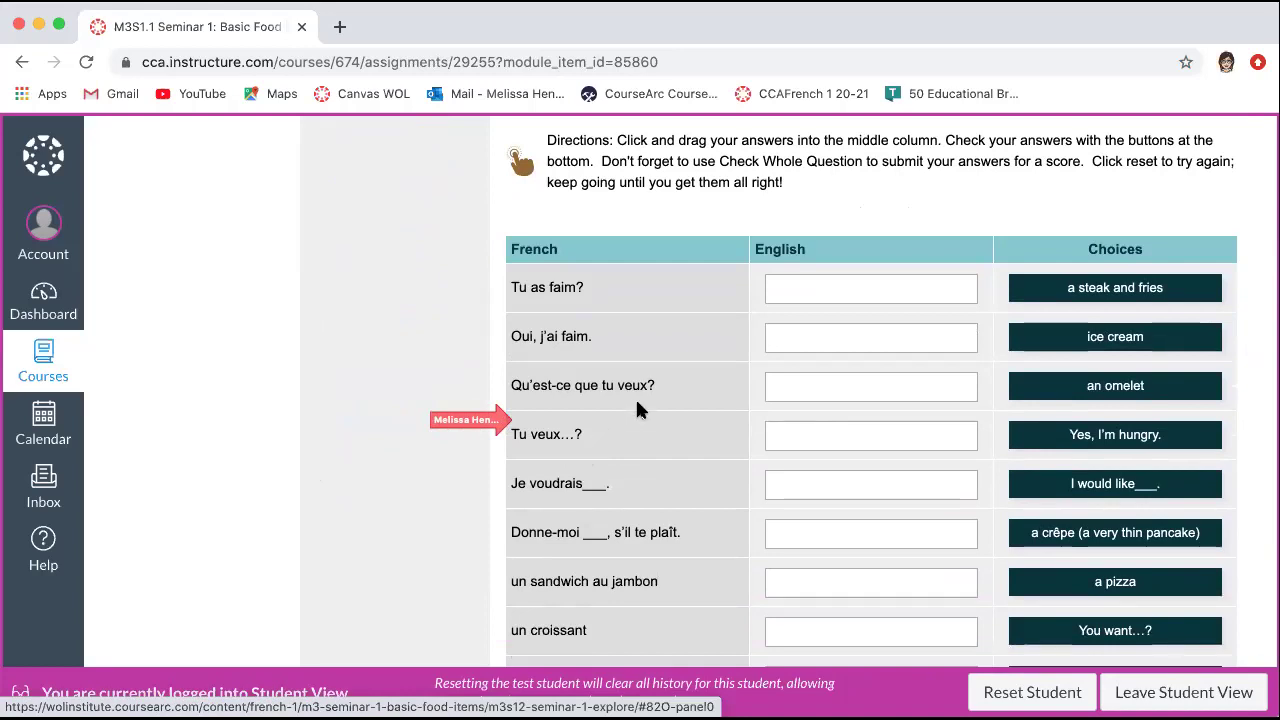
{"action": "scroll", "coordinate": [637, 406], "scroll_direction": "down", "scroll_amount": 2}
{"action": "scroll", "coordinate": [637, 409], "scroll_direction": "down", "scroll_amount": 6}
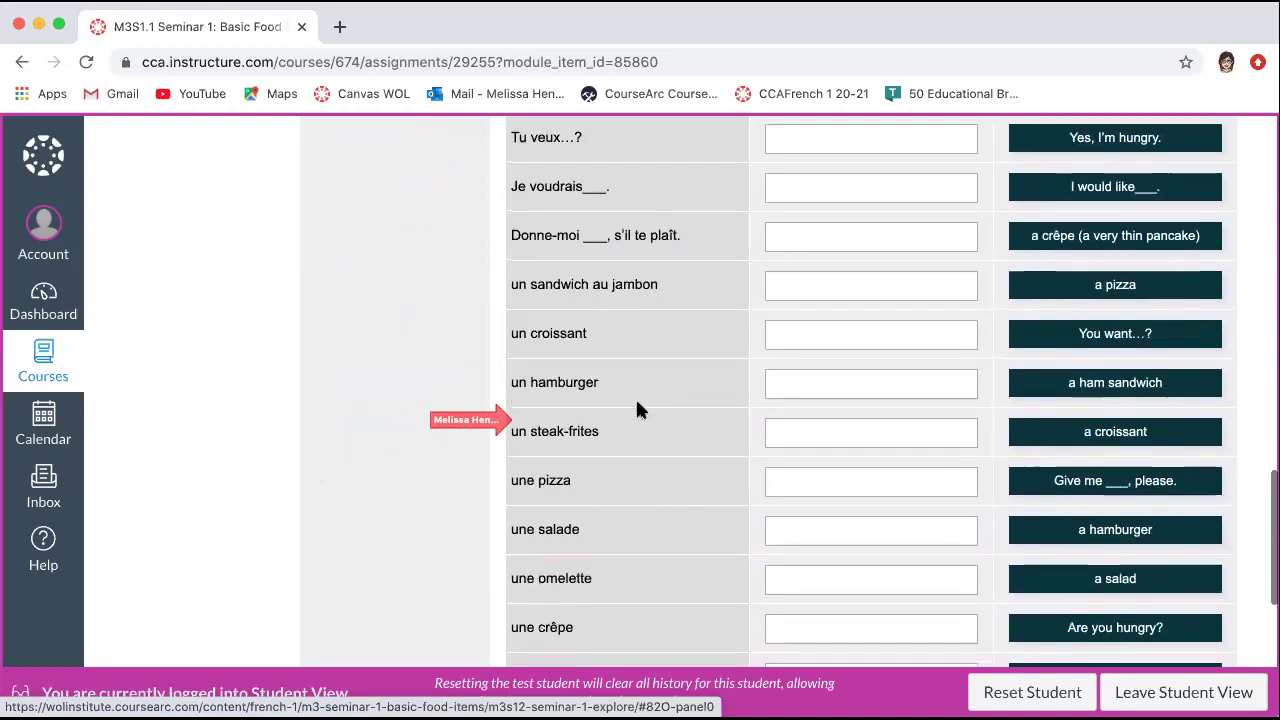
{"action": "scroll", "coordinate": [636, 405], "scroll_direction": "up", "scroll_amount": 6}
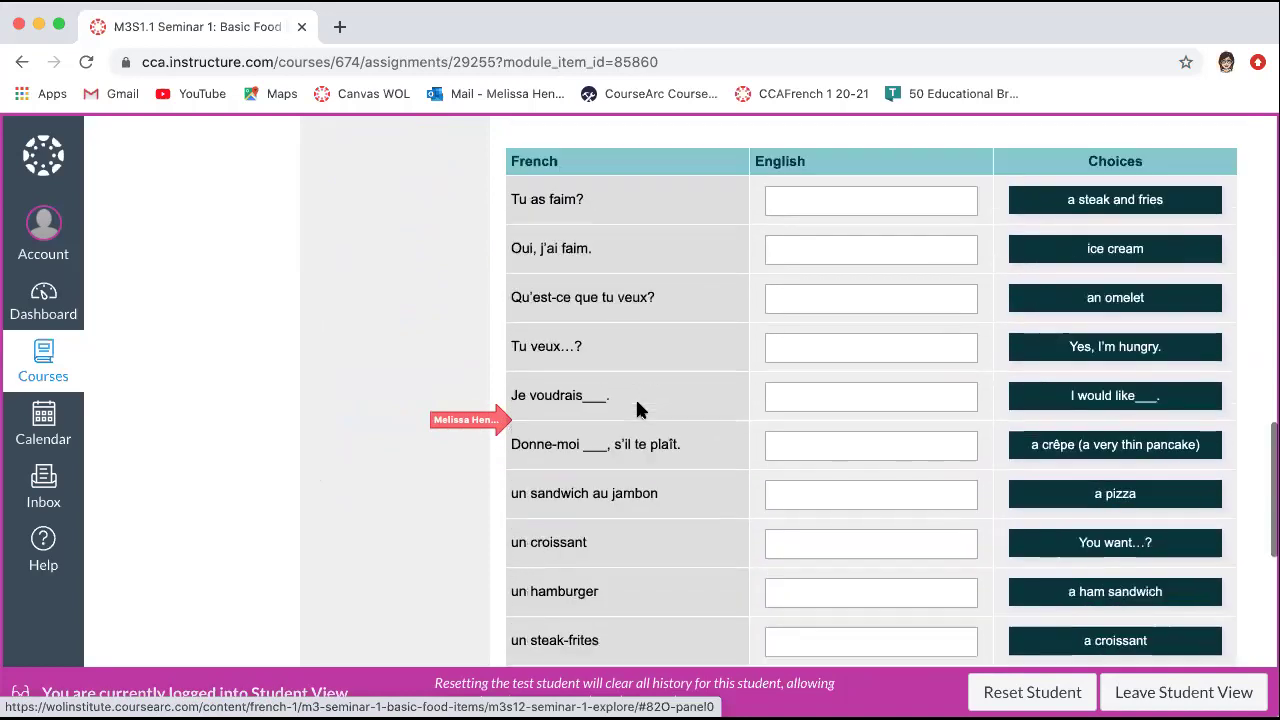
Step: Drag steak and fries, ice cream, ham sandwich and pizza items onto French phrases in the matching table
{"action": "left_click_drag", "start_coordinate": [1112, 224], "coordinate": [892, 318]}
{"action": "left_click_drag", "start_coordinate": [1060, 280], "coordinate": [860, 228]}
{"action": "left_click_drag", "start_coordinate": [1050, 416], "coordinate": [862, 524]}
{"action": "left_click_drag", "start_coordinate": [1038, 522], "coordinate": [810, 420]}
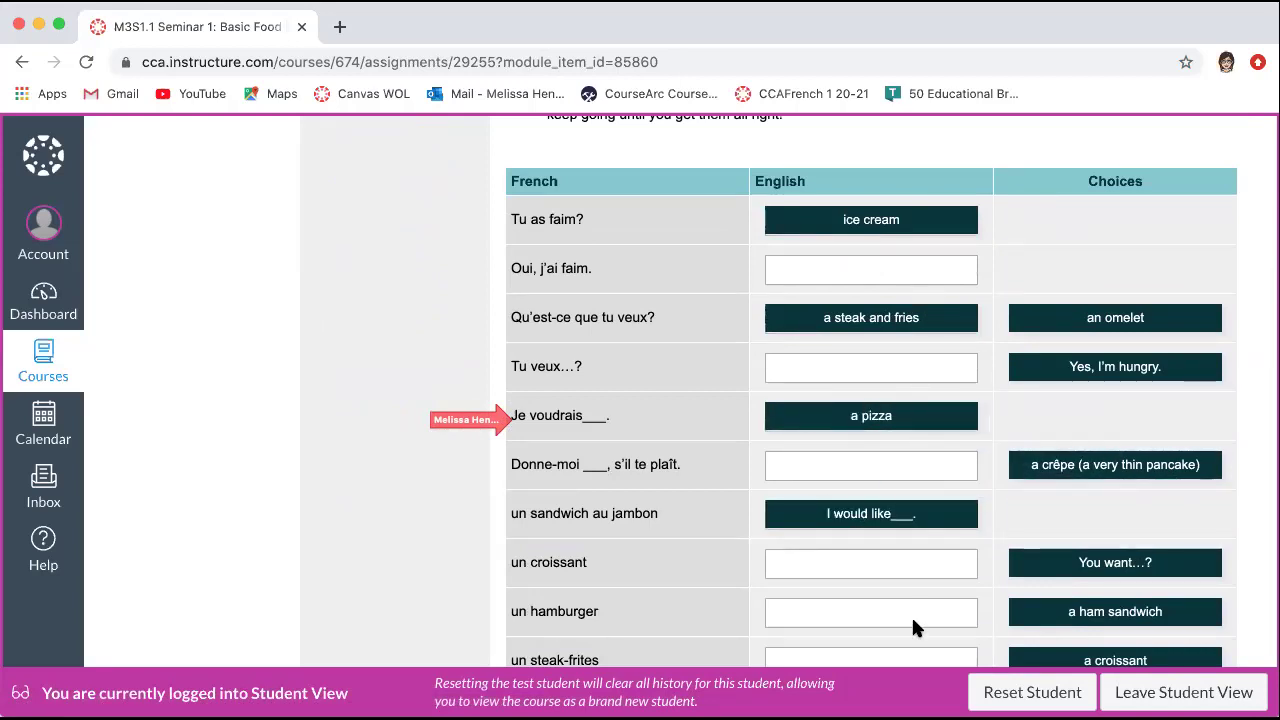
Step: Scroll through the food vocabulary matching exercise to review its 2/15 score
{"action": "scroll", "coordinate": [823, 441], "scroll_direction": "up", "scroll_amount": 3}
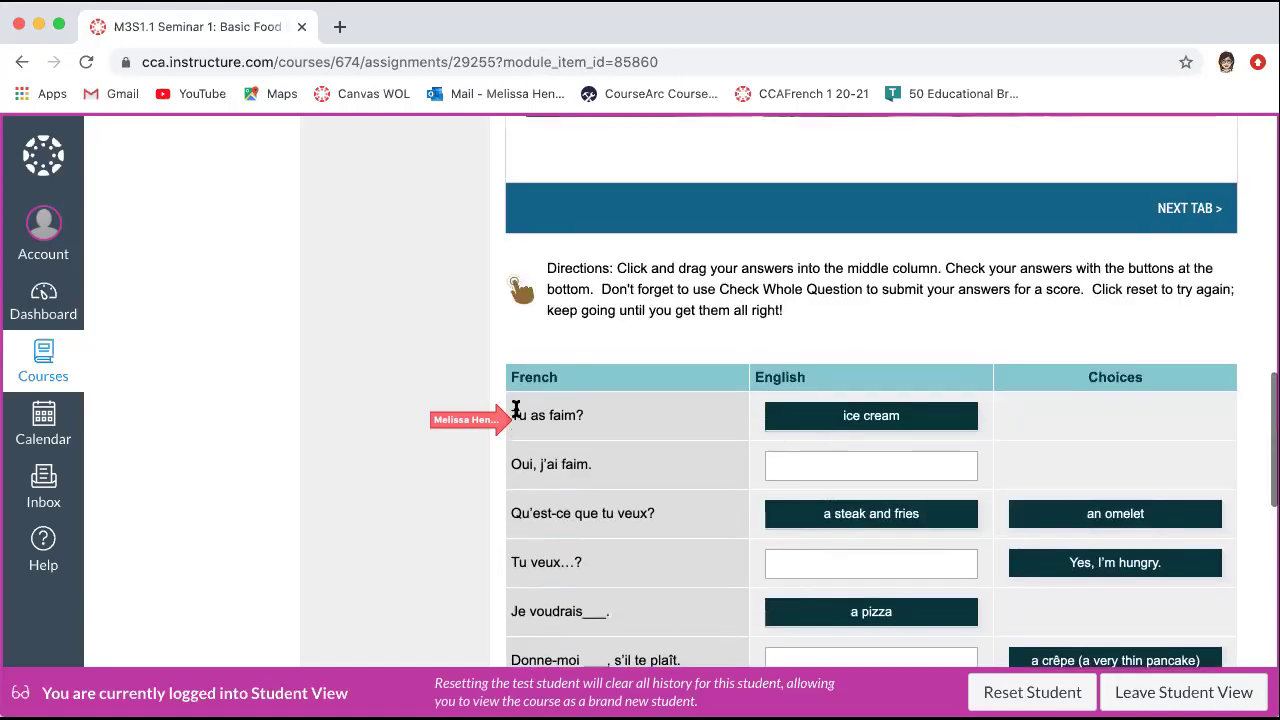
{"action": "mouse_move", "coordinate": [449, 426]}
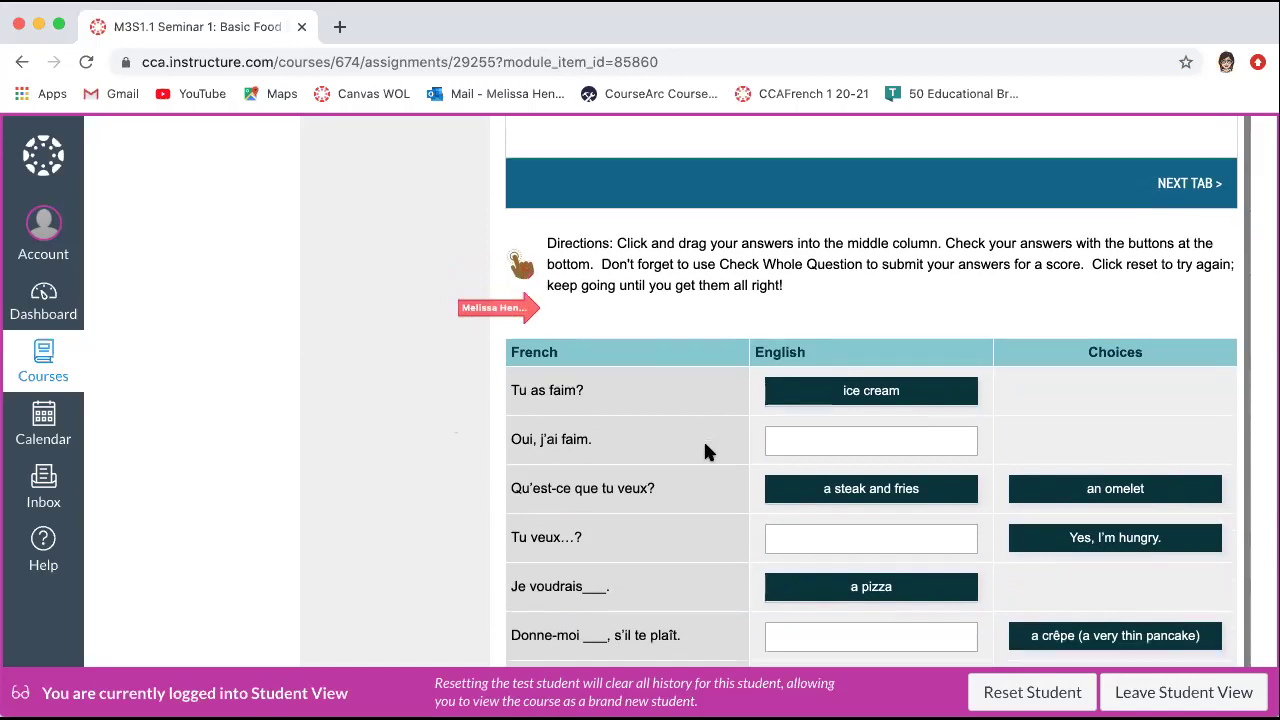
{"action": "scroll", "coordinate": [705, 452], "scroll_direction": "up", "scroll_amount": 3}
{"action": "scroll", "coordinate": [705, 452], "scroll_direction": "up", "scroll_amount": 6}
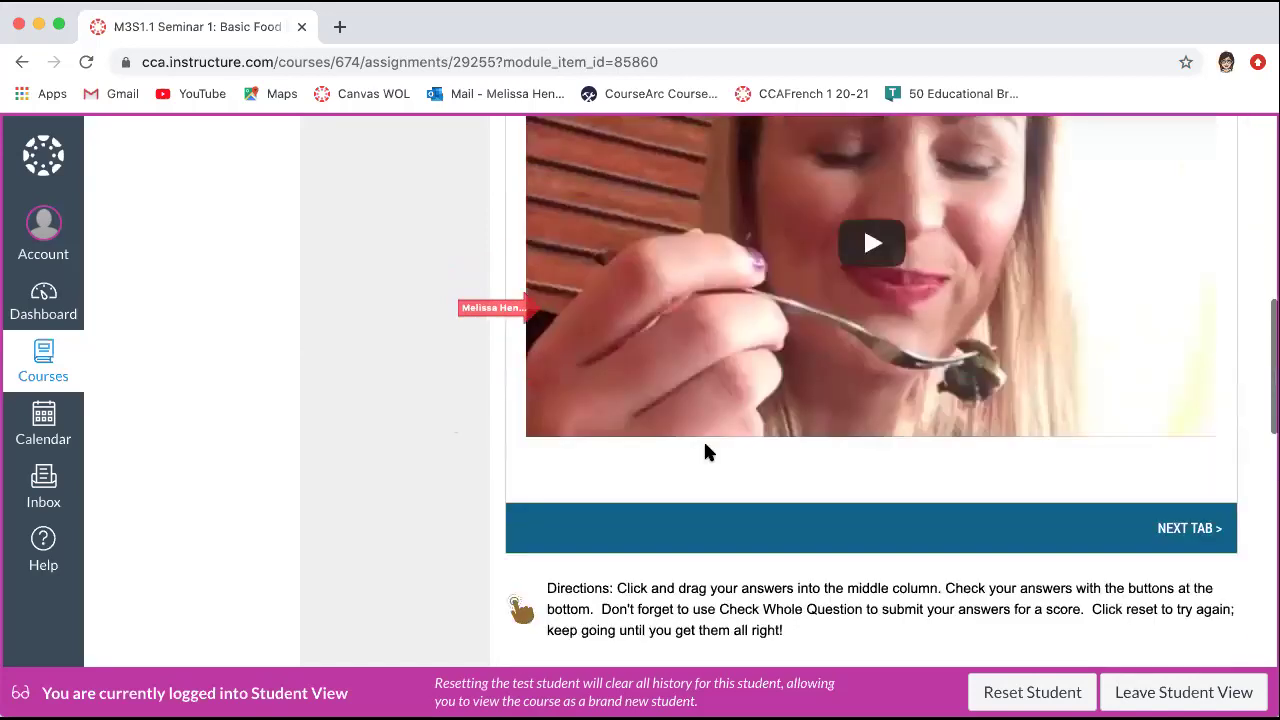
{"action": "scroll", "coordinate": [705, 452], "scroll_direction": "down", "scroll_amount": 1}
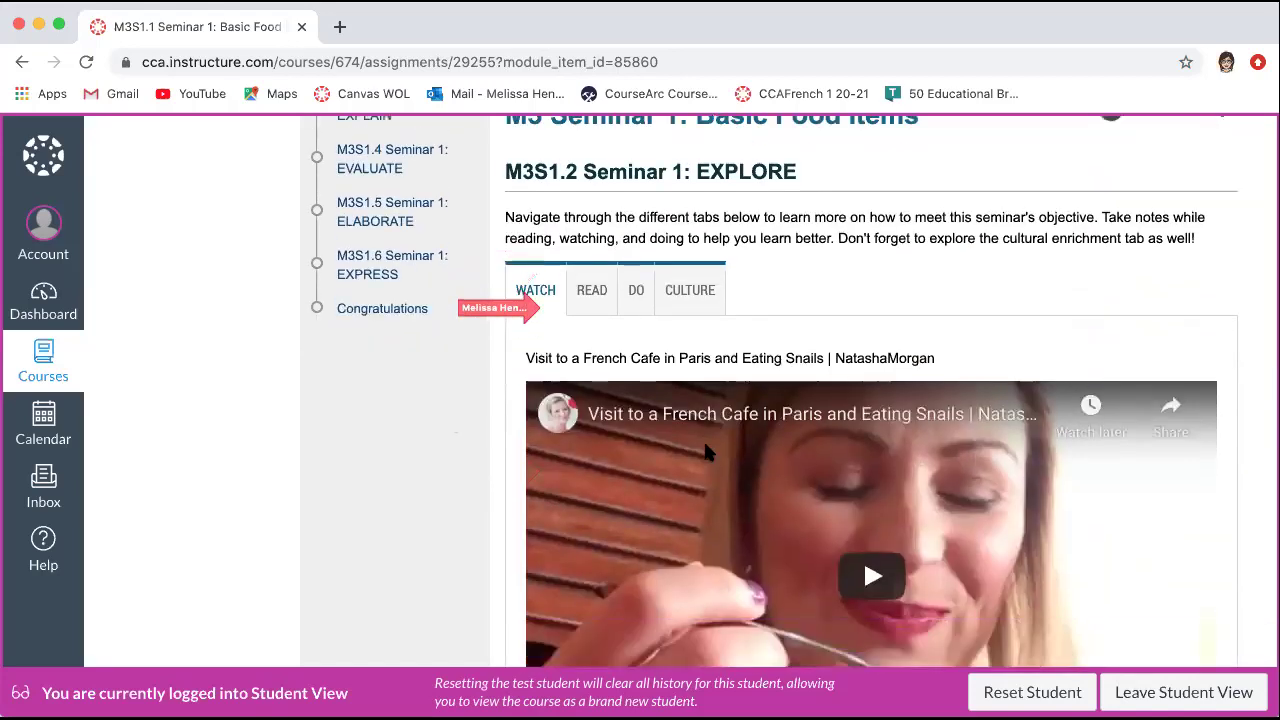
{"action": "scroll", "coordinate": [705, 452], "scroll_direction": "down", "scroll_amount": 1}
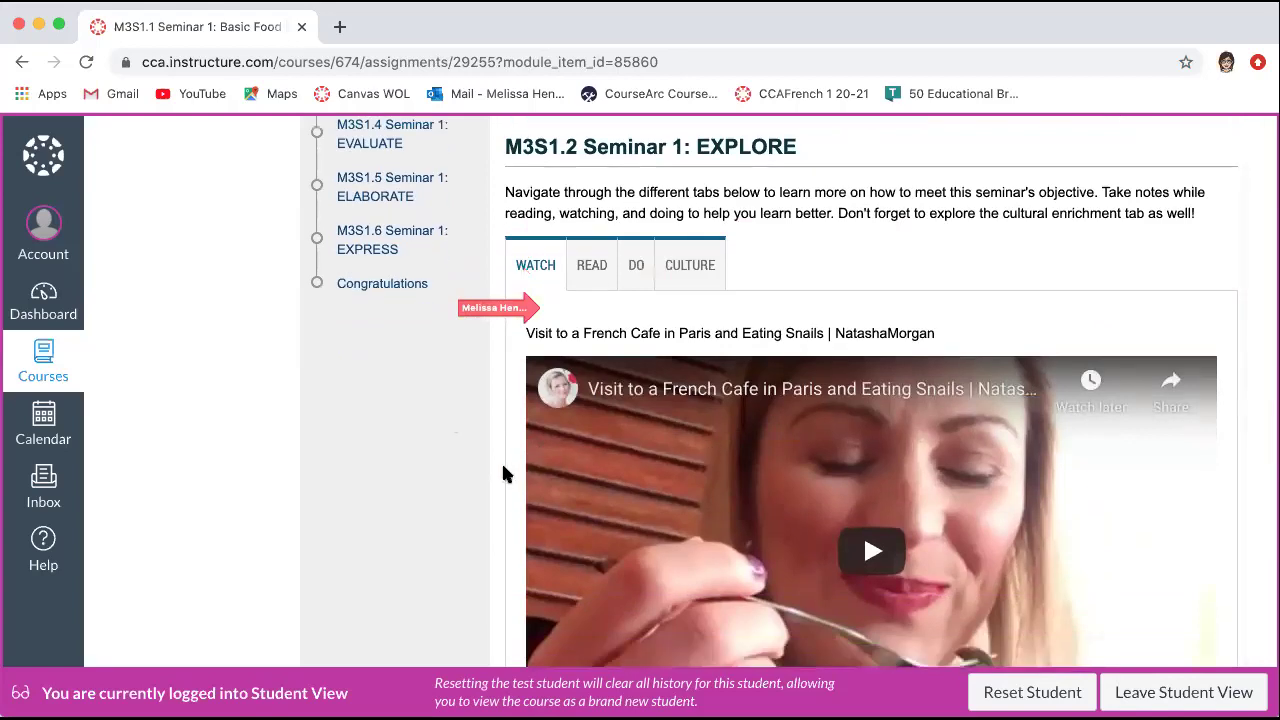
{"action": "scroll", "coordinate": [503, 471], "scroll_direction": "down", "scroll_amount": 10}
{"action": "scroll", "coordinate": [503, 473], "scroll_direction": "down", "scroll_amount": 10}
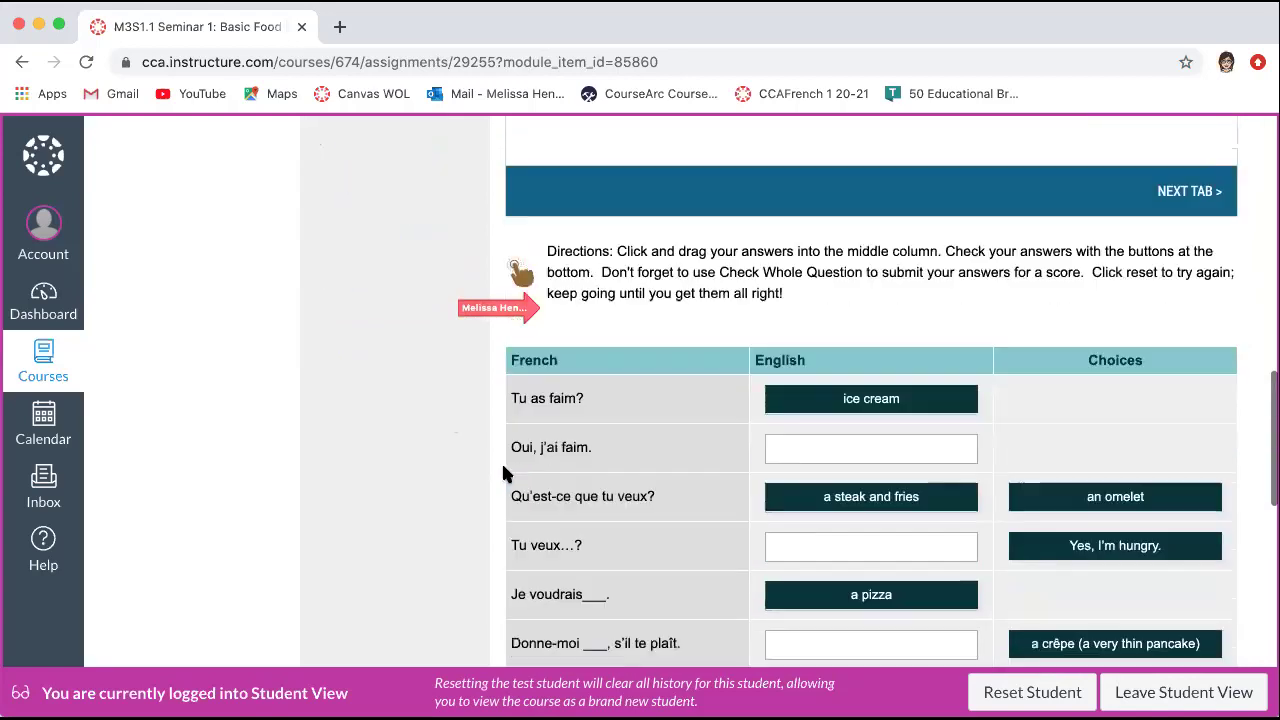
{"action": "scroll", "coordinate": [503, 473], "scroll_direction": "down", "scroll_amount": 10}
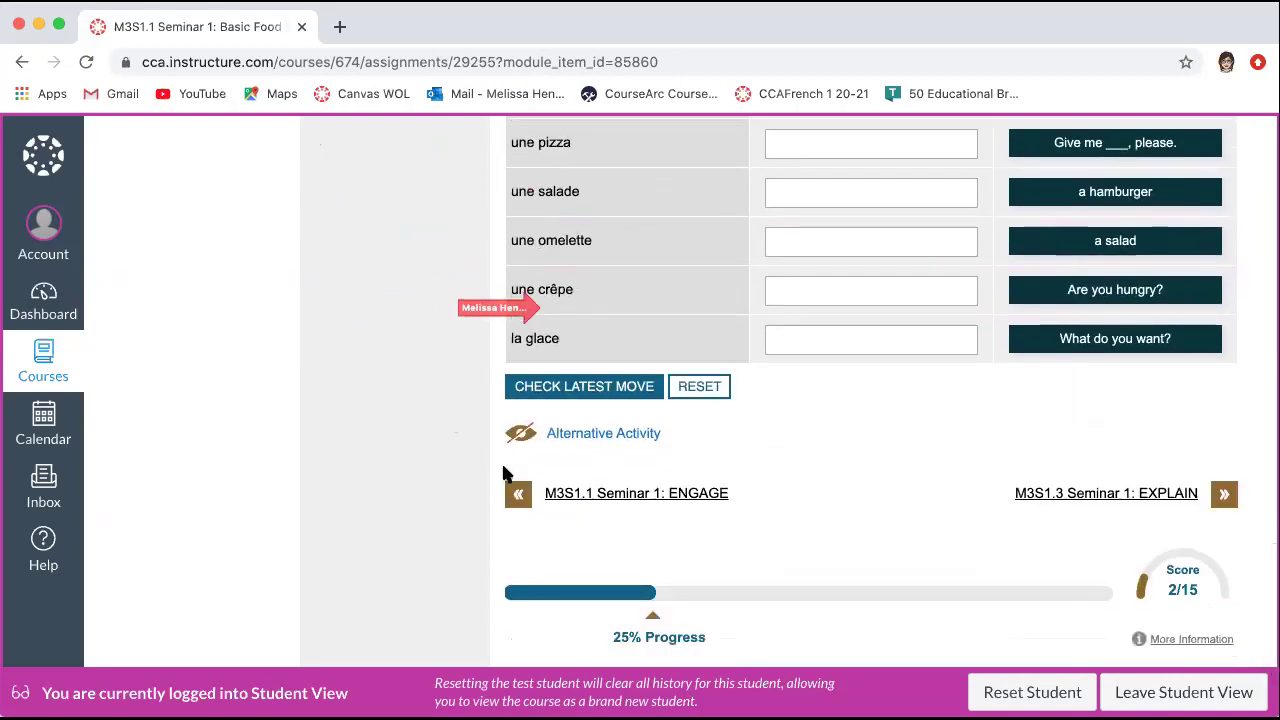
{"action": "scroll", "coordinate": [503, 473], "scroll_direction": "down", "scroll_amount": 3}
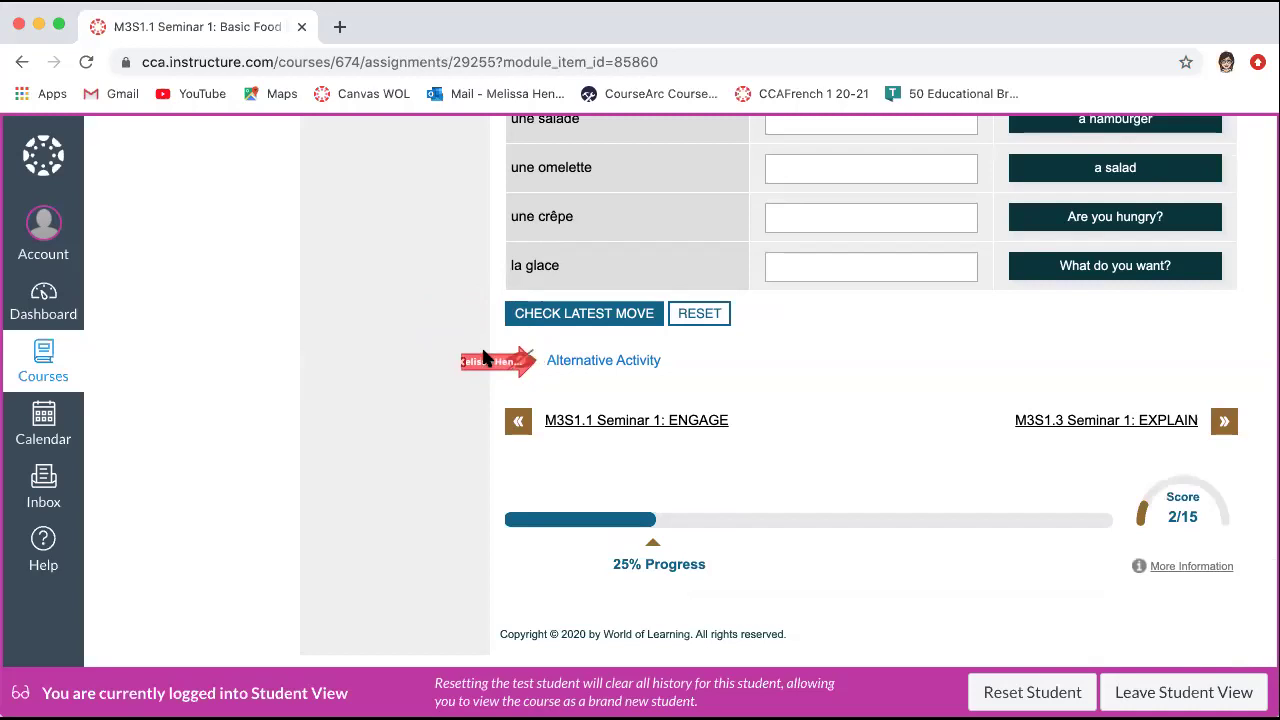
Step: Scroll back up to the top of the EXPLORE page and its Paris café video
{"action": "scroll", "coordinate": [601, 352], "scroll_direction": "up", "scroll_amount": 5}
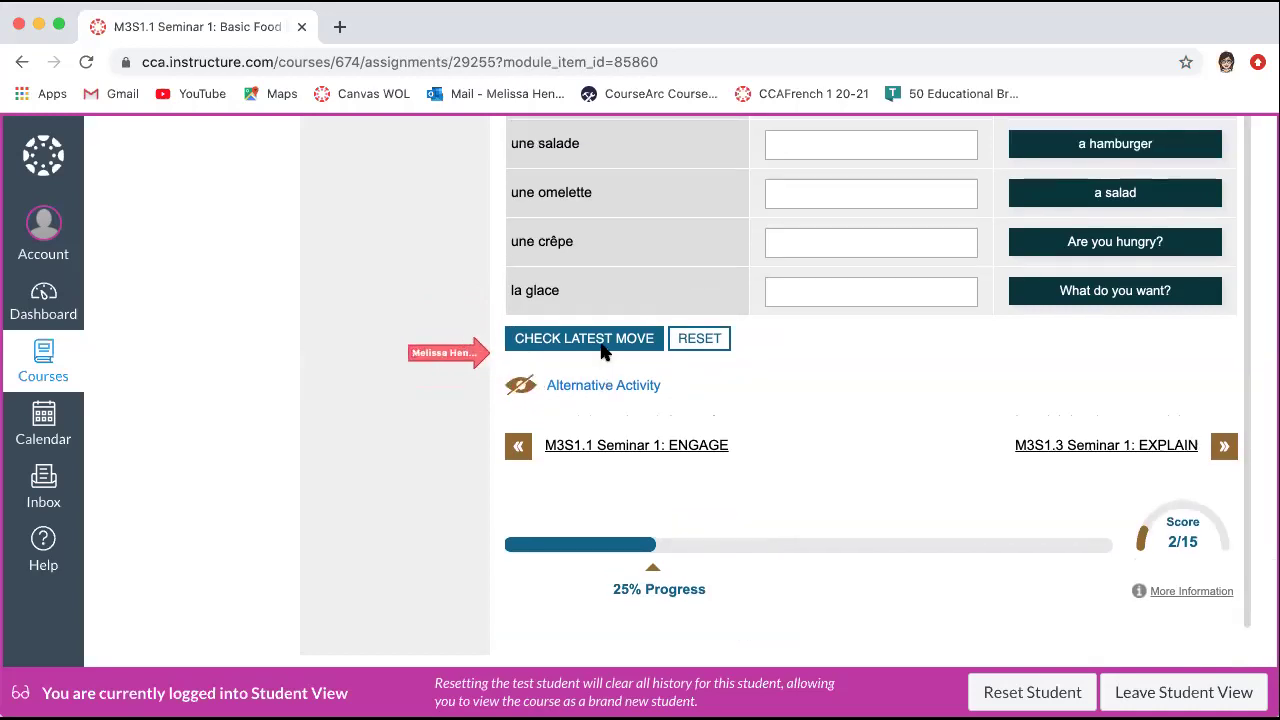
{"action": "scroll", "coordinate": [601, 352], "scroll_direction": "up", "scroll_amount": 10}
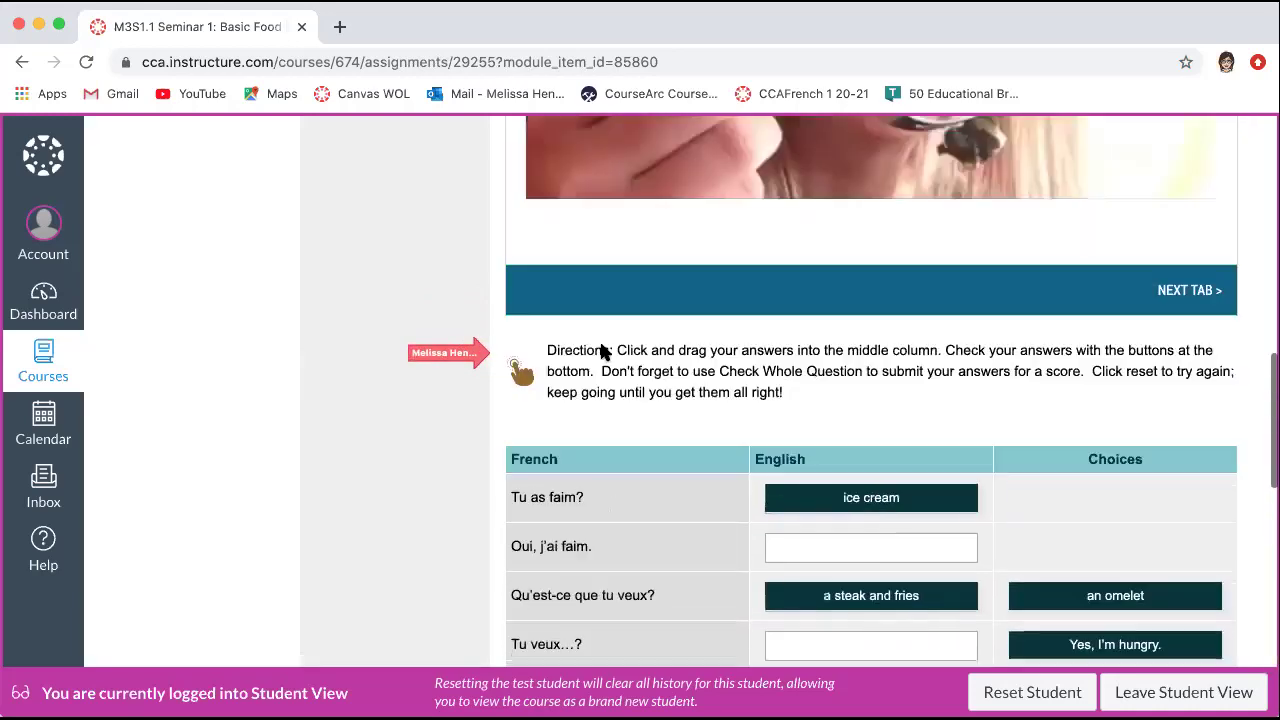
{"action": "scroll", "coordinate": [601, 350], "scroll_direction": "up", "scroll_amount": 1}
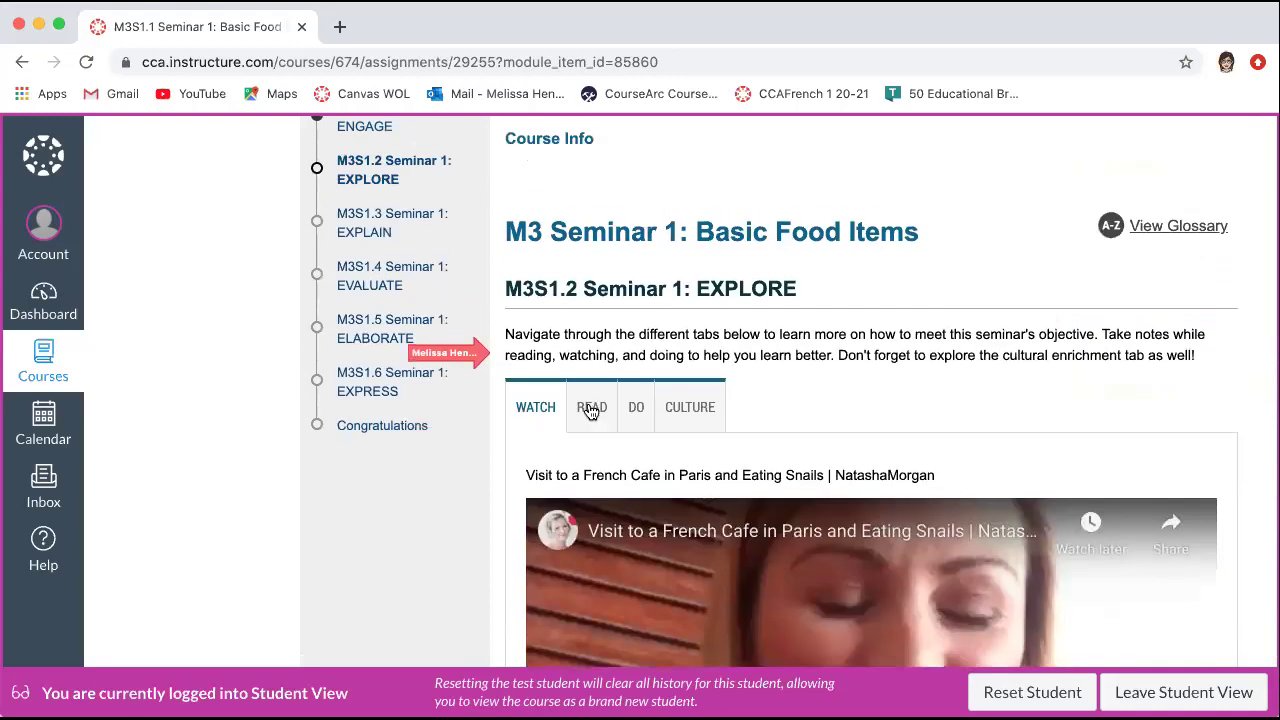
Step: View the EXPLORE seminar's READ resources, then the DO tab's Quizlet French Foods Game
{"action": "left_click", "coordinate": [590, 410]}
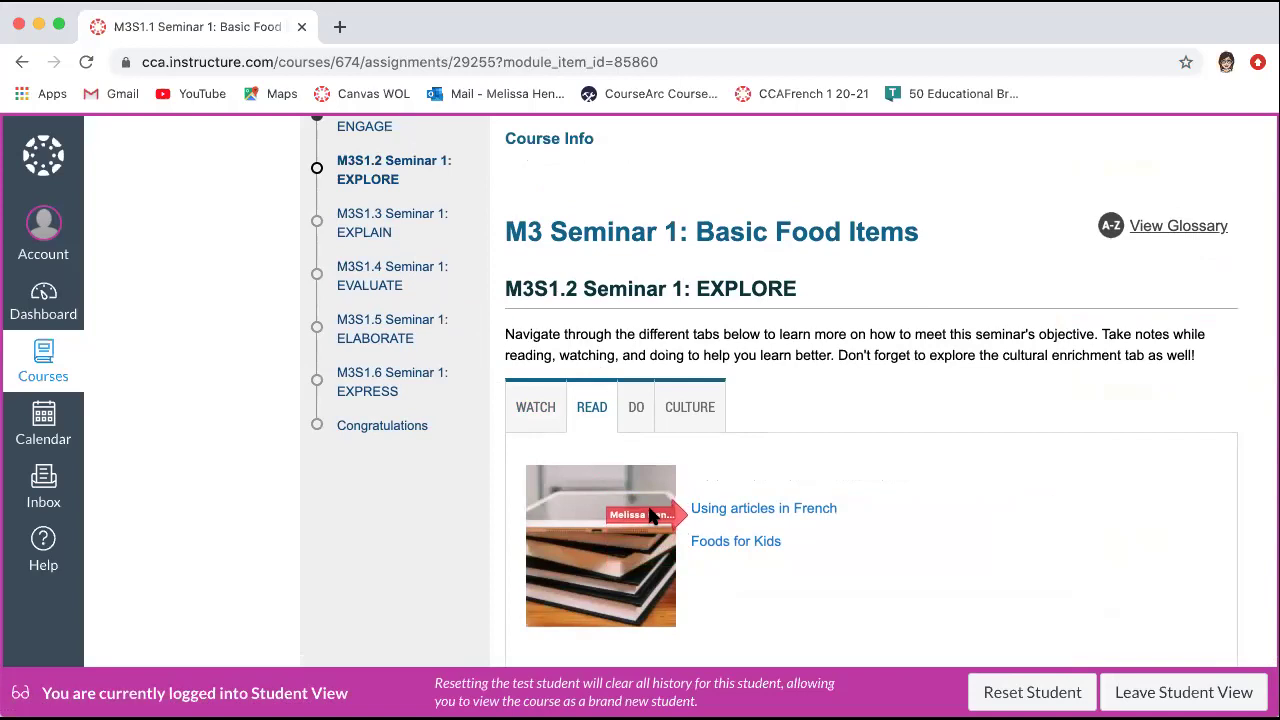
{"action": "left_click", "coordinate": [633, 406]}
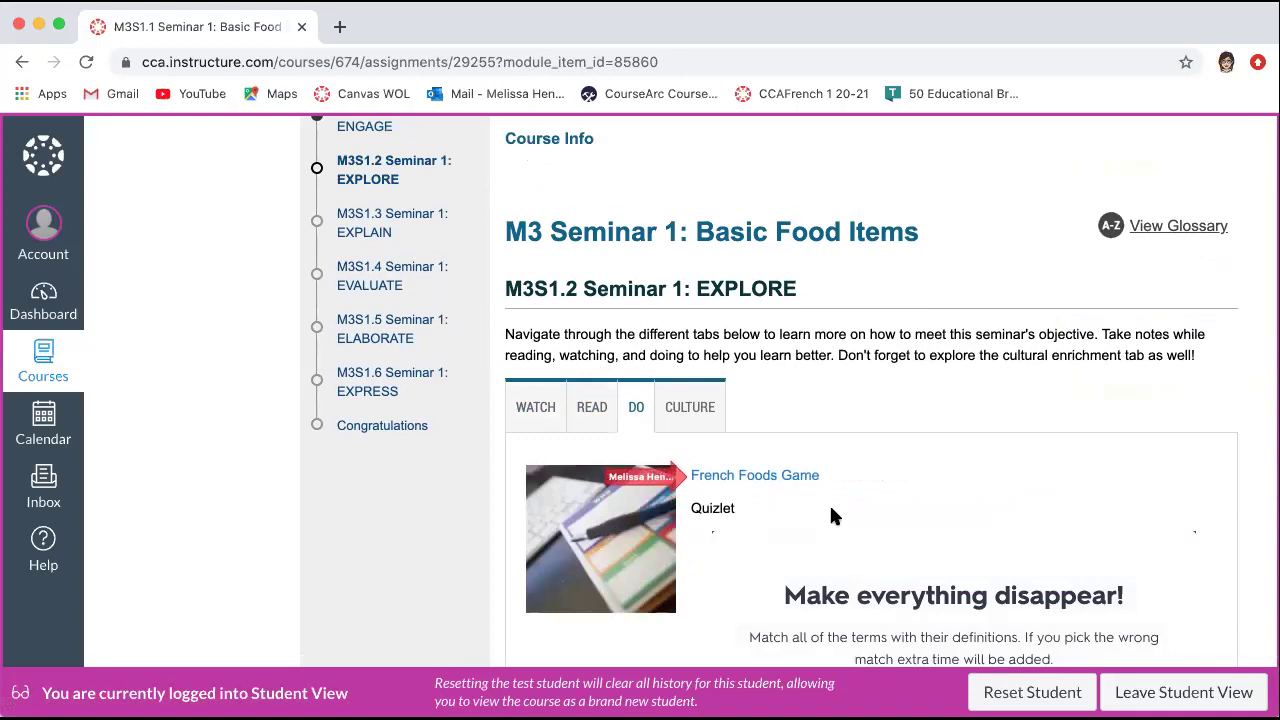
{"action": "scroll", "coordinate": [888, 516], "scroll_direction": "down", "scroll_amount": 3}
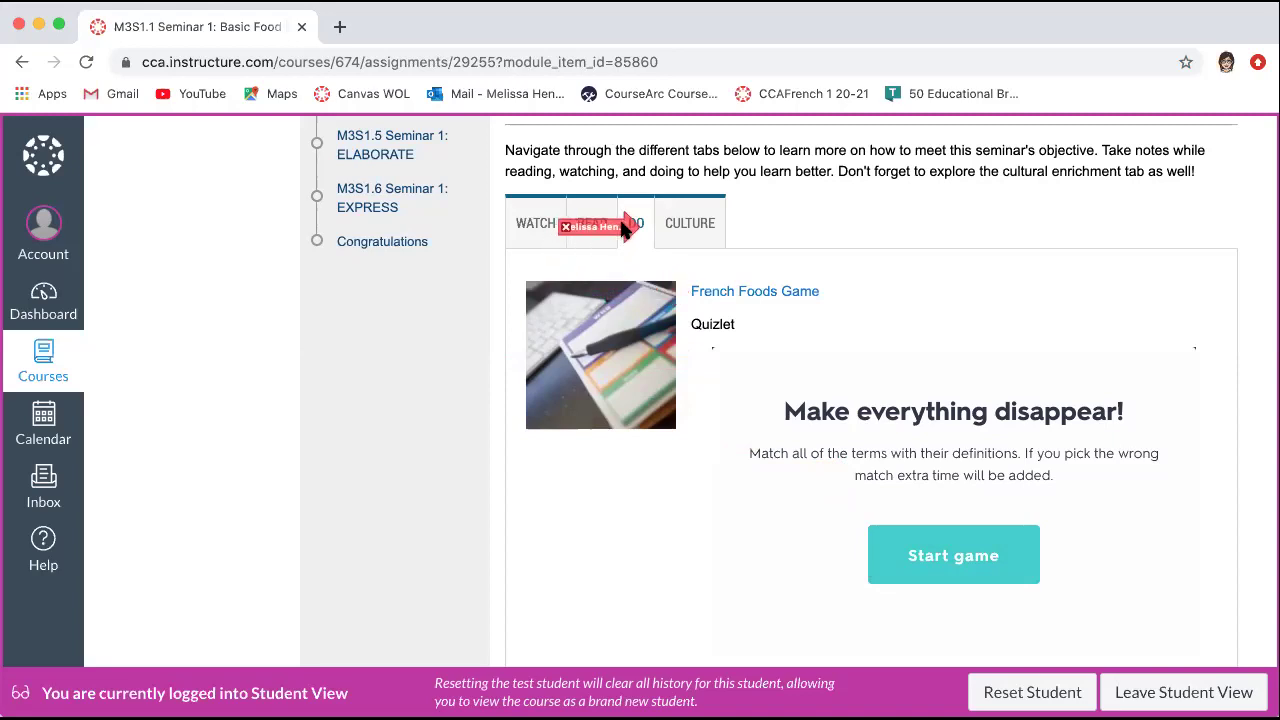
Step: Show the CULTURE resources, Table Etiquette in France and the baguette sandwiches video, then scroll to the bottom
{"action": "left_click", "coordinate": [688, 220]}
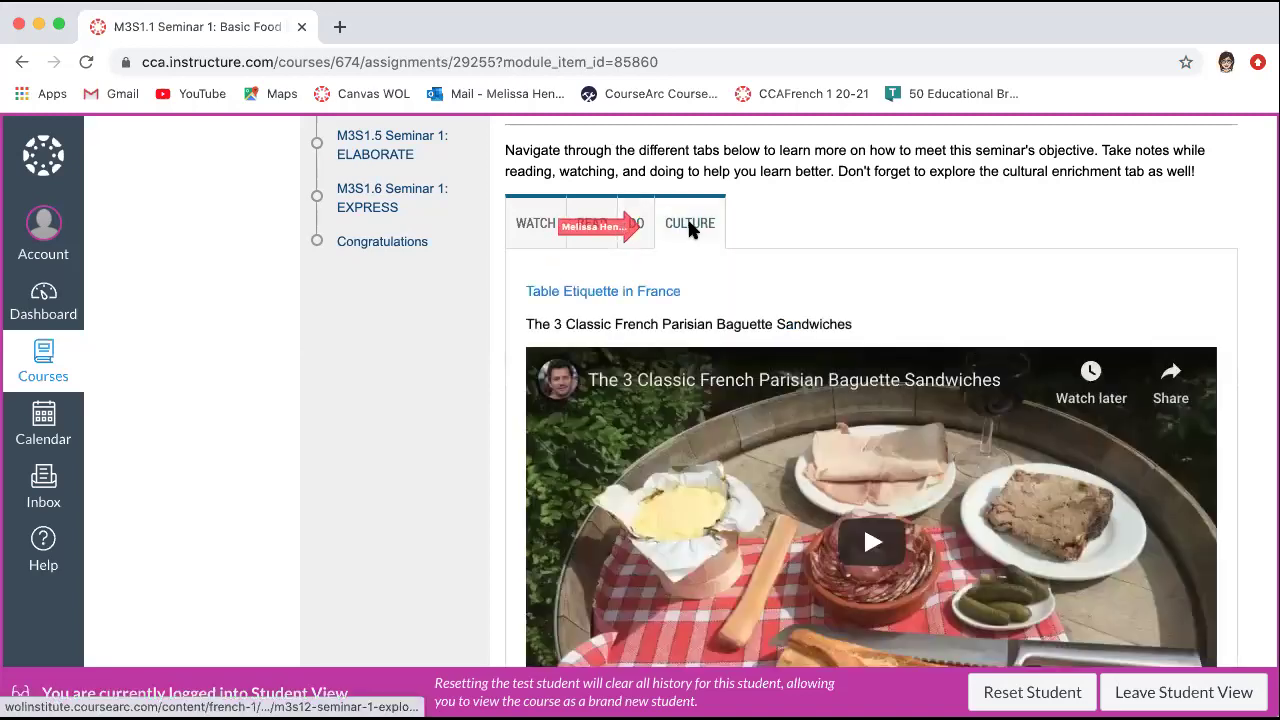
{"action": "scroll", "coordinate": [700, 397], "scroll_direction": "down", "scroll_amount": 3}
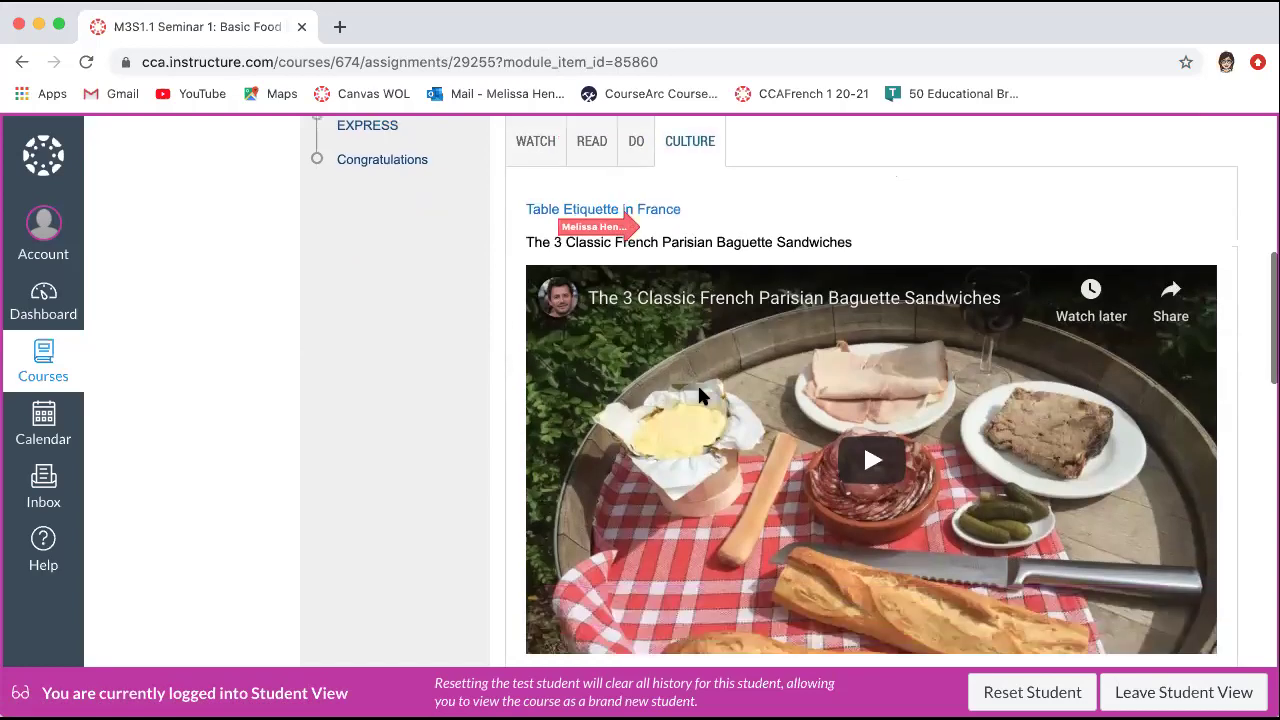
{"action": "scroll", "coordinate": [698, 385], "scroll_direction": "up", "scroll_amount": 3}
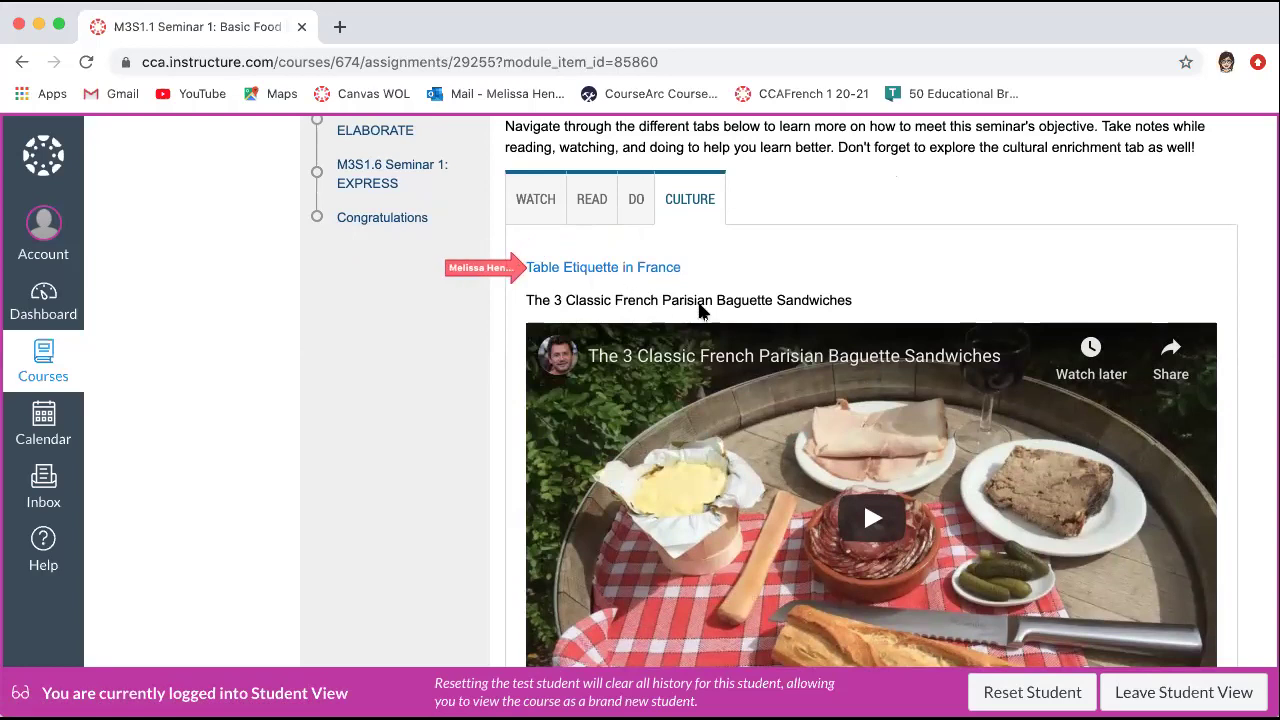
{"action": "scroll", "coordinate": [522, 264], "scroll_direction": "down", "scroll_amount": 1}
{"action": "scroll", "coordinate": [863, 390], "scroll_direction": "down", "scroll_amount": 2}
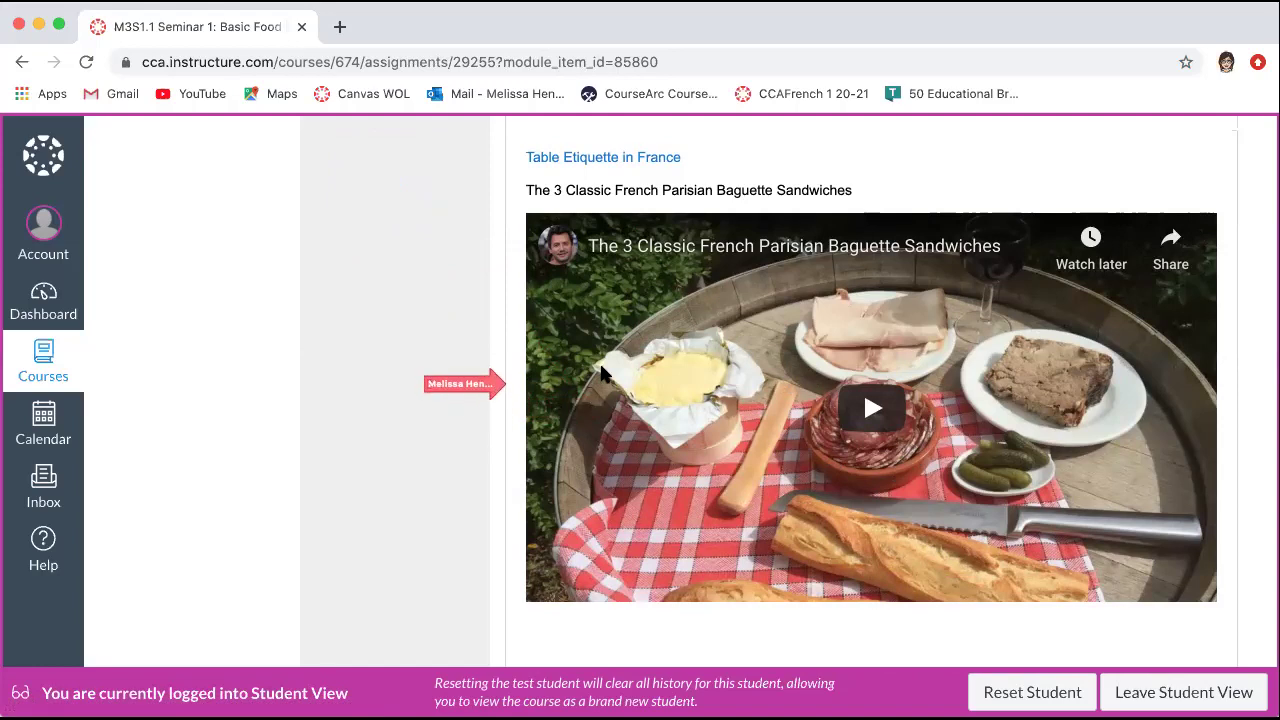
{"action": "scroll", "coordinate": [601, 372], "scroll_direction": "down", "scroll_amount": 3}
{"action": "scroll", "coordinate": [601, 372], "scroll_direction": "down", "scroll_amount": 3}
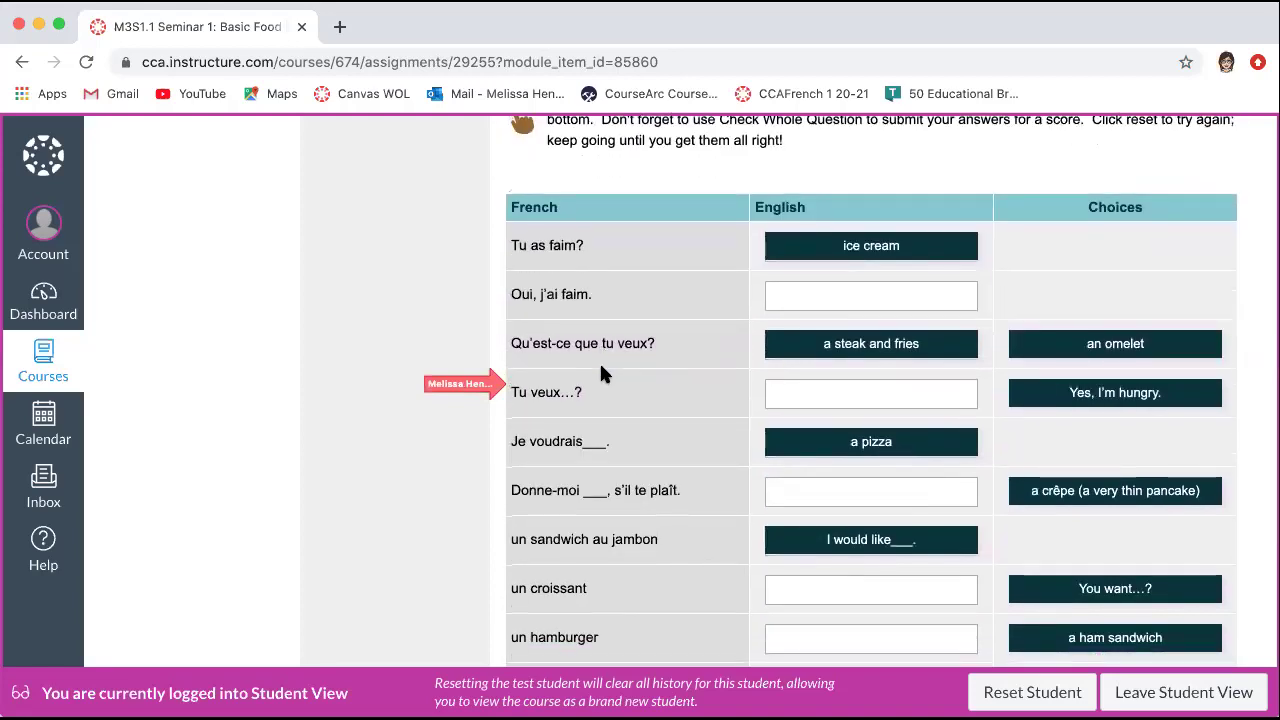
{"action": "scroll", "coordinate": [601, 373], "scroll_direction": "down", "scroll_amount": 3}
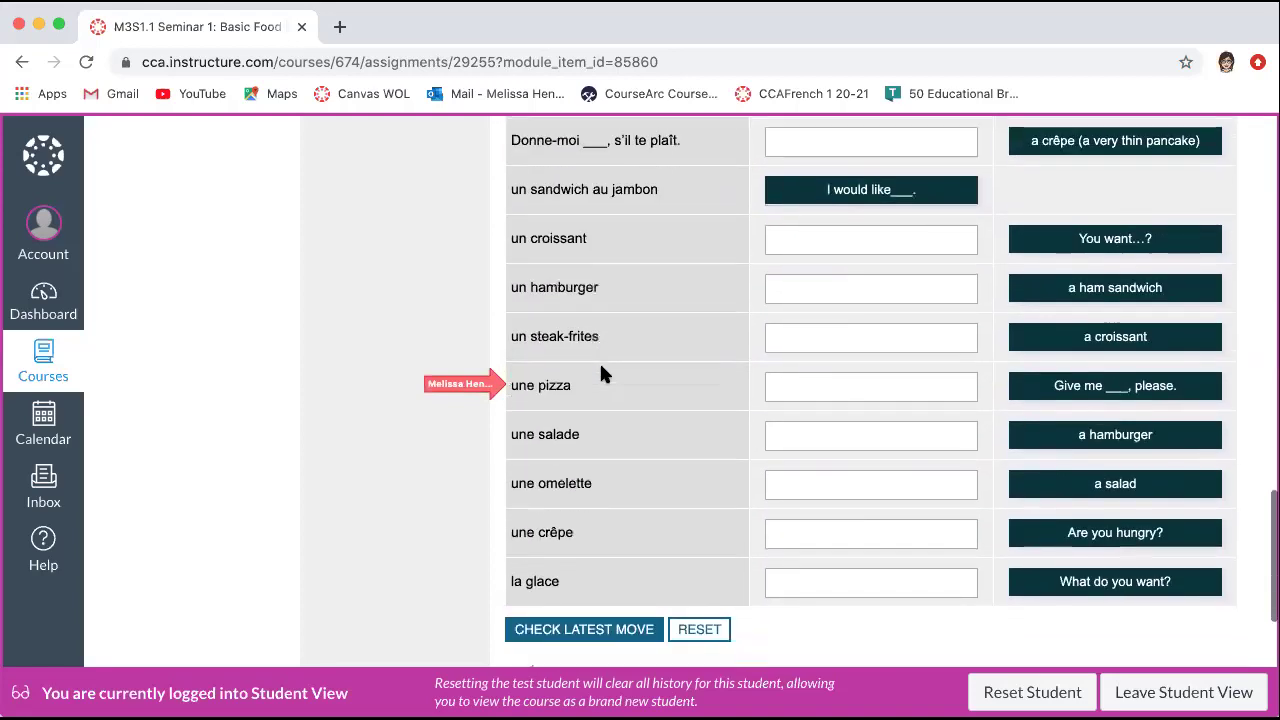
{"action": "scroll", "coordinate": [600, 373], "scroll_direction": "up", "scroll_amount": 2}
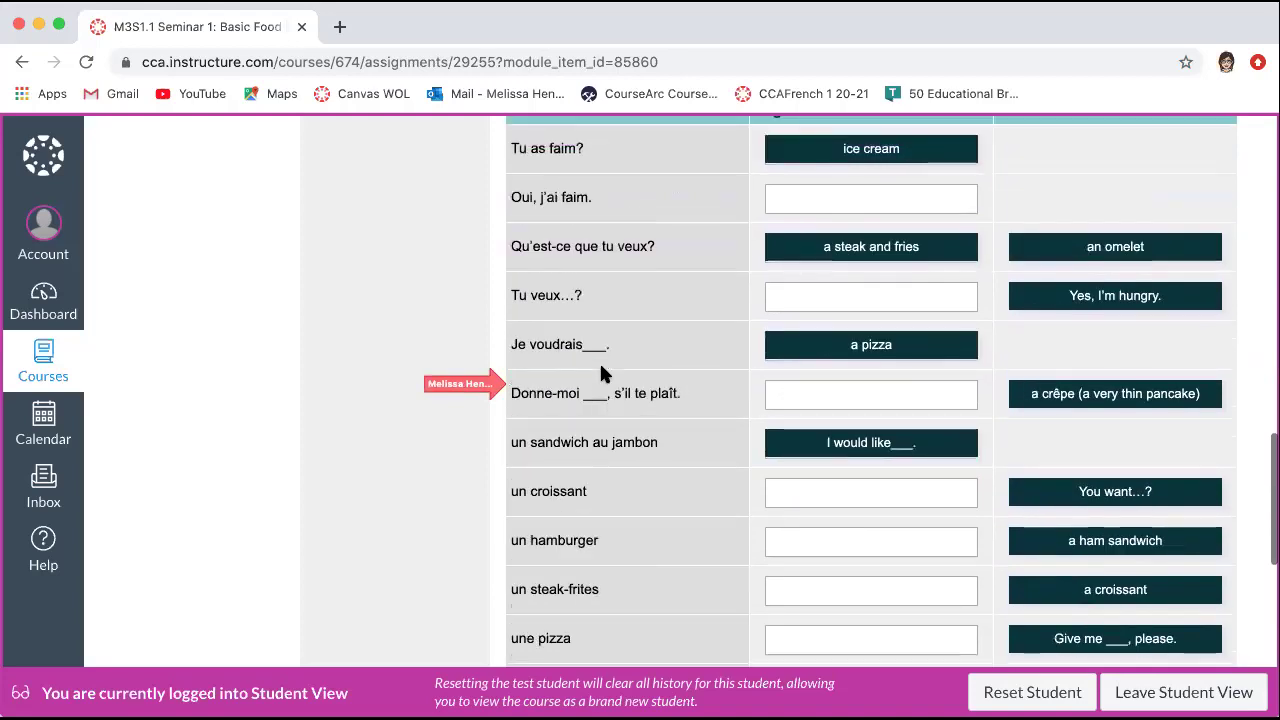
{"action": "scroll", "coordinate": [601, 367], "scroll_direction": "down", "scroll_amount": 4}
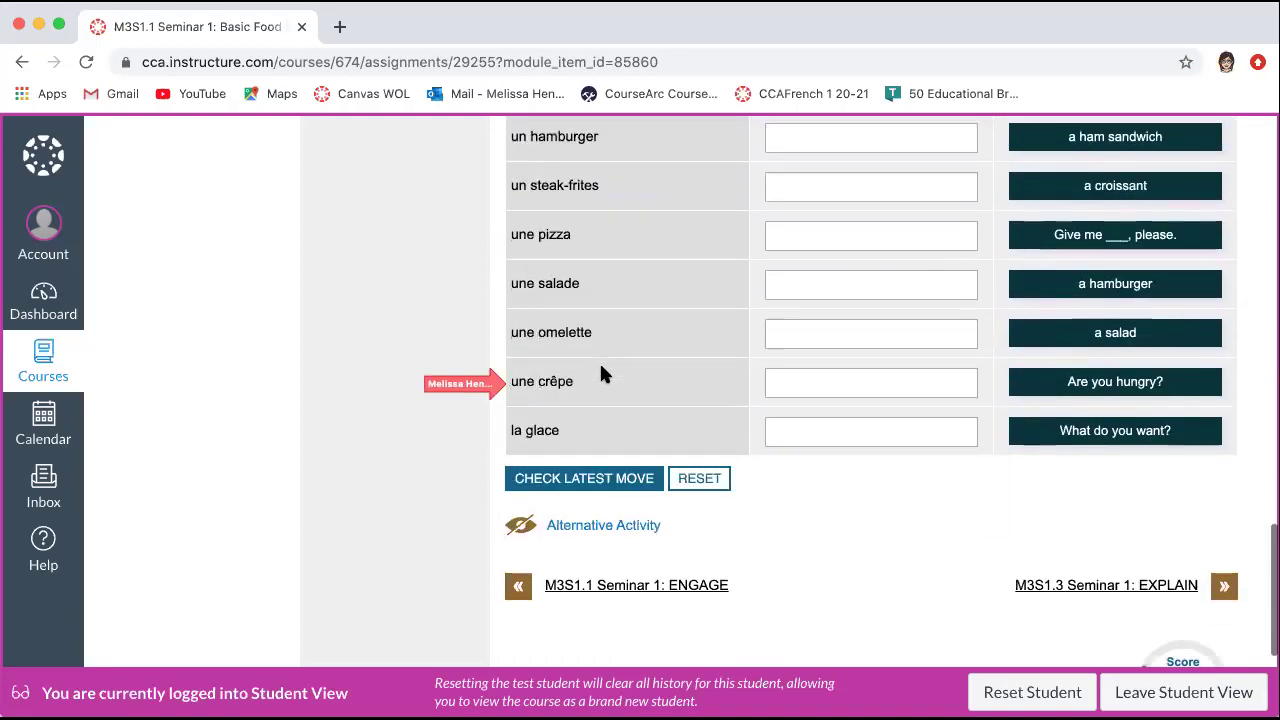
{"action": "scroll", "coordinate": [601, 373], "scroll_direction": "down", "scroll_amount": 2}
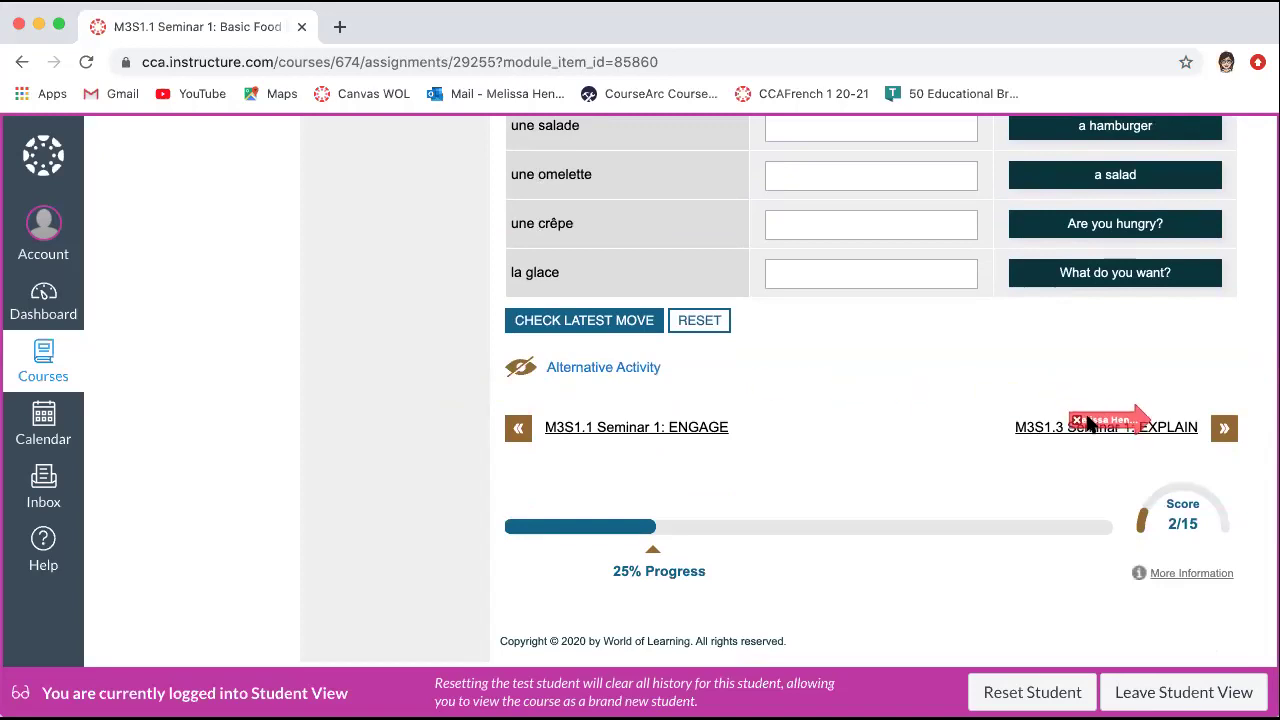
Step: Open M3S1.3 Seminar 1: EXPLAIN and read through its discussion Directions and Tips sections
{"action": "left_click", "coordinate": [1226, 428]}
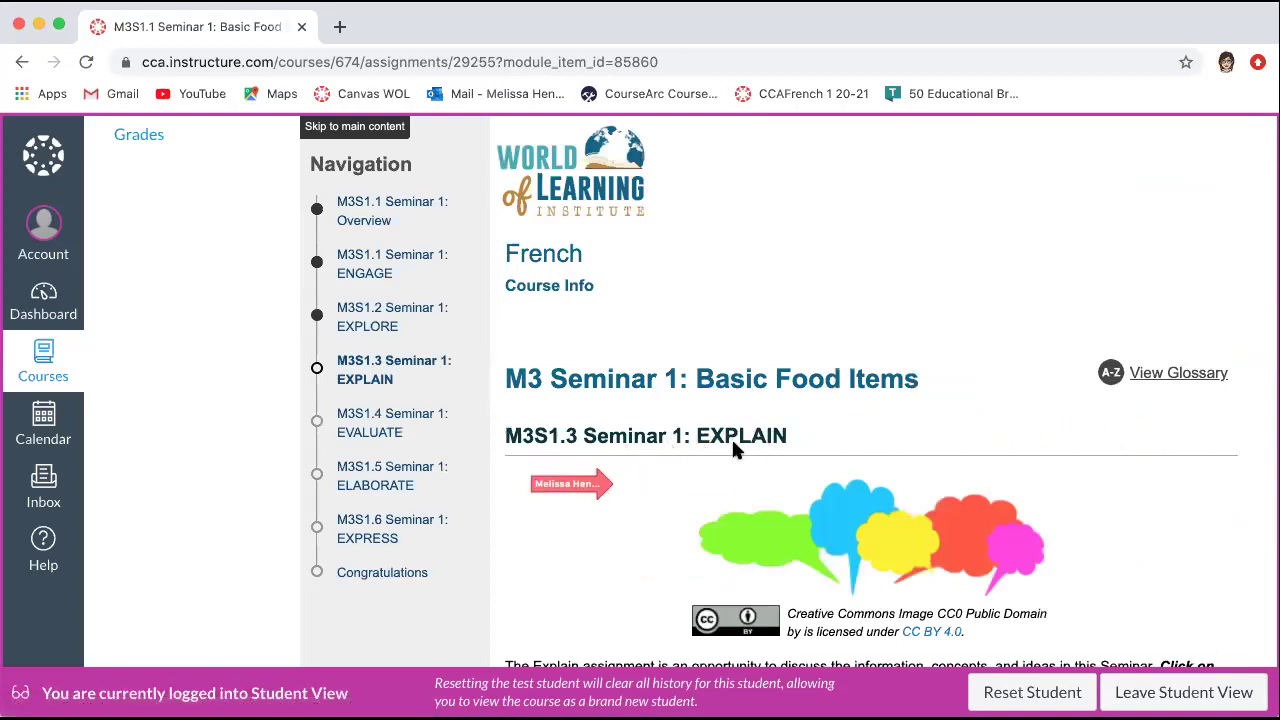
{"action": "scroll", "coordinate": [733, 446], "scroll_direction": "down", "scroll_amount": 5}
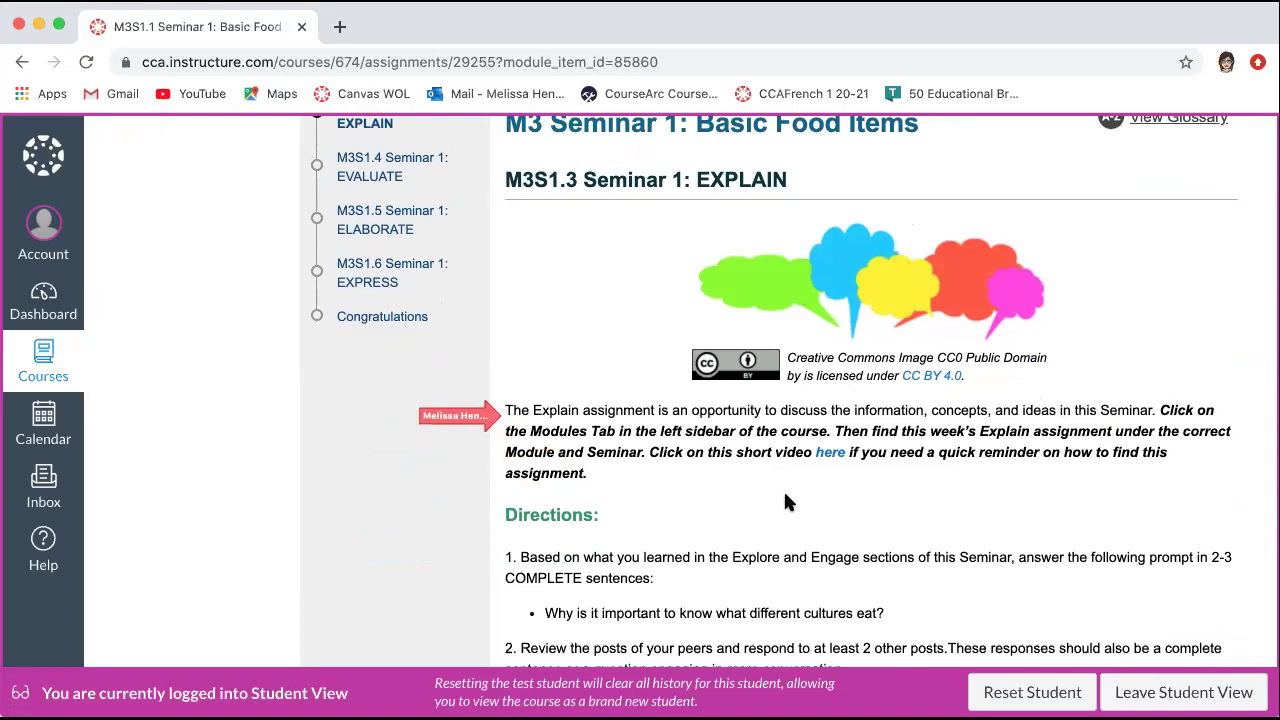
{"action": "scroll", "coordinate": [785, 494], "scroll_direction": "down", "scroll_amount": 1}
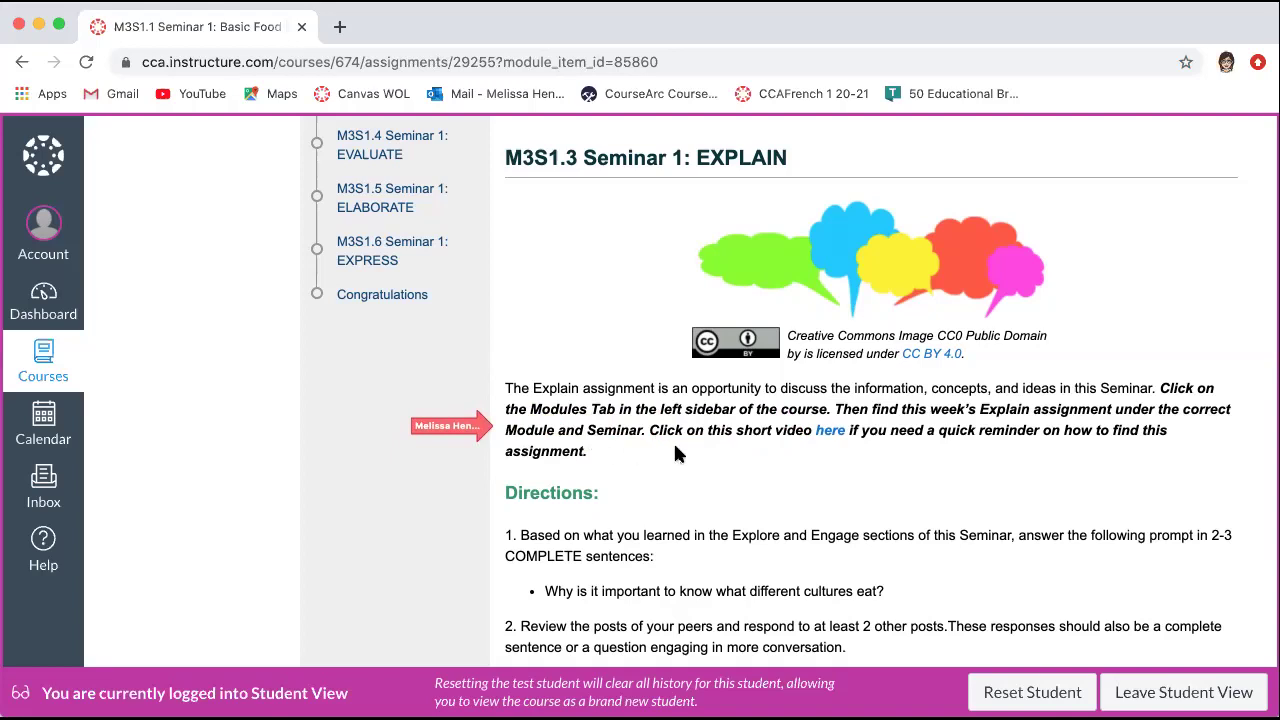
{"action": "scroll", "coordinate": [675, 453], "scroll_direction": "down", "scroll_amount": 3}
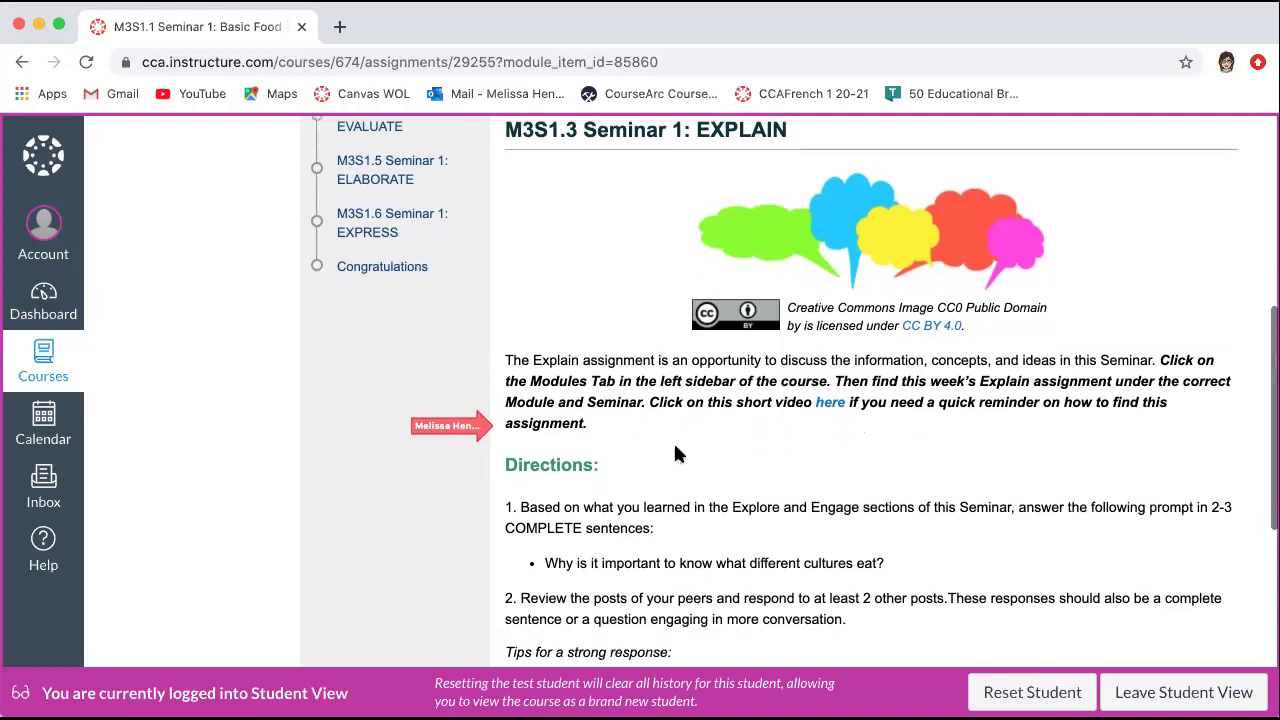
{"action": "scroll", "coordinate": [675, 453], "scroll_direction": "down", "scroll_amount": 3}
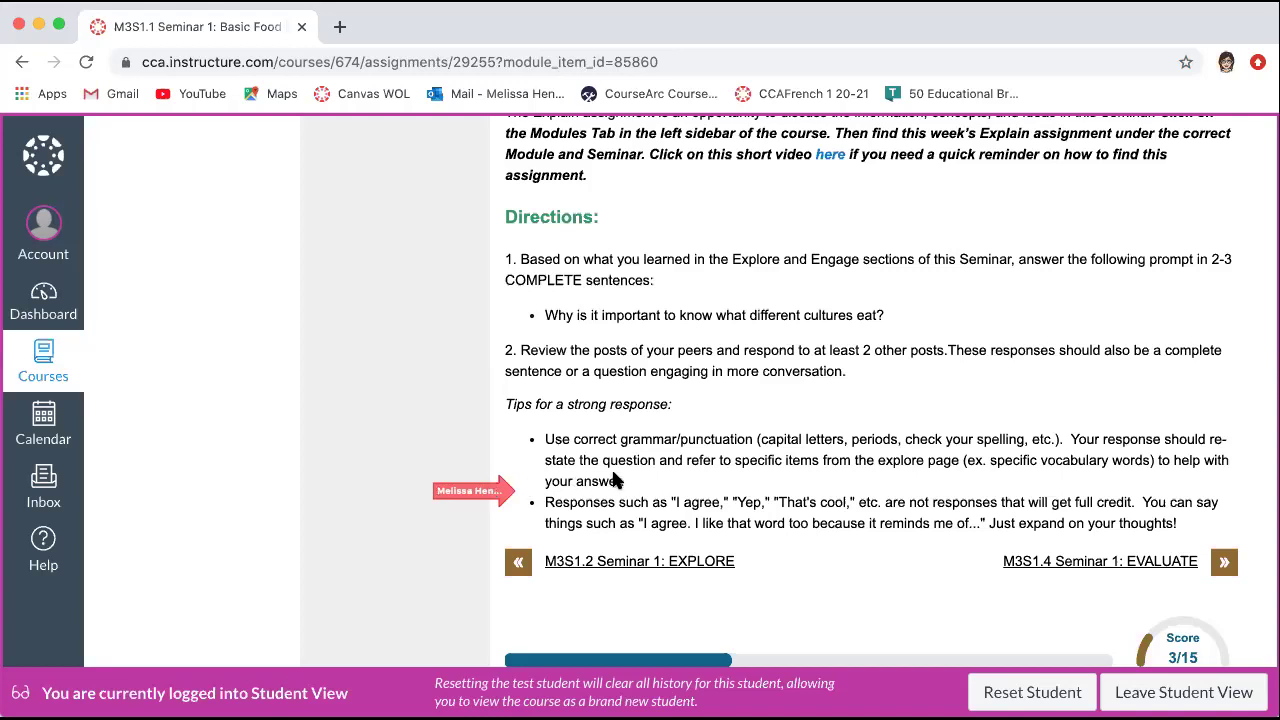
{"action": "scroll", "coordinate": [868, 462], "scroll_direction": "down", "scroll_amount": 5}
{"action": "scroll", "coordinate": [868, 462], "scroll_direction": "up", "scroll_amount": 6}
{"action": "scroll", "coordinate": [868, 463], "scroll_direction": "up", "scroll_amount": 4}
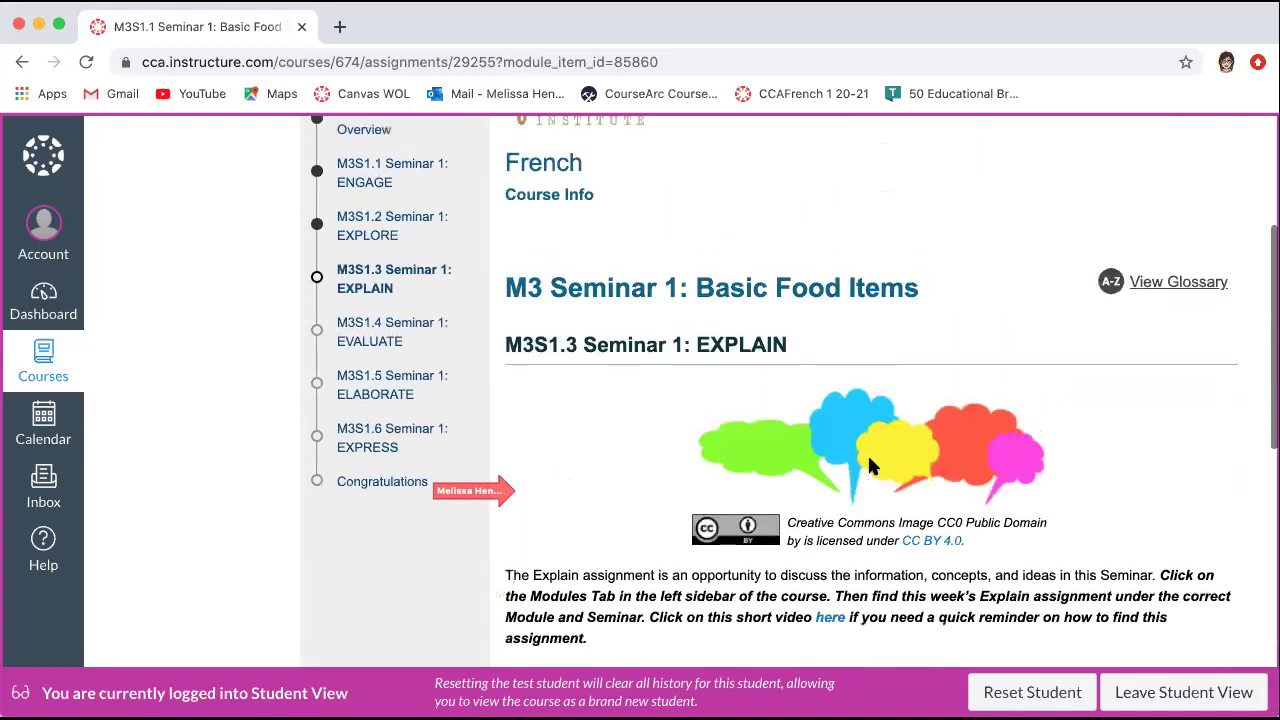
{"action": "scroll", "coordinate": [868, 464], "scroll_direction": "up", "scroll_amount": 2}
{"action": "scroll", "coordinate": [868, 464], "scroll_direction": "down", "scroll_amount": 3}
{"action": "scroll", "coordinate": [868, 464], "scroll_direction": "down", "scroll_amount": 3}
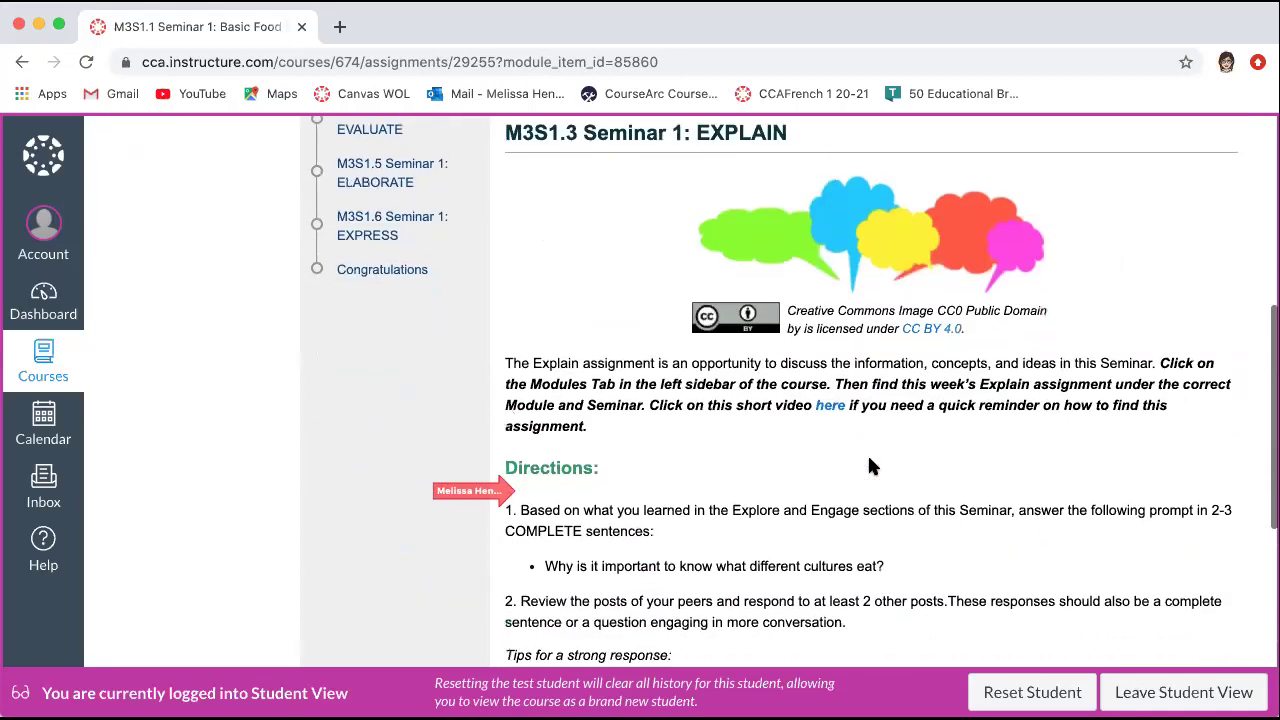
{"action": "scroll", "coordinate": [868, 464], "scroll_direction": "up", "scroll_amount": 1}
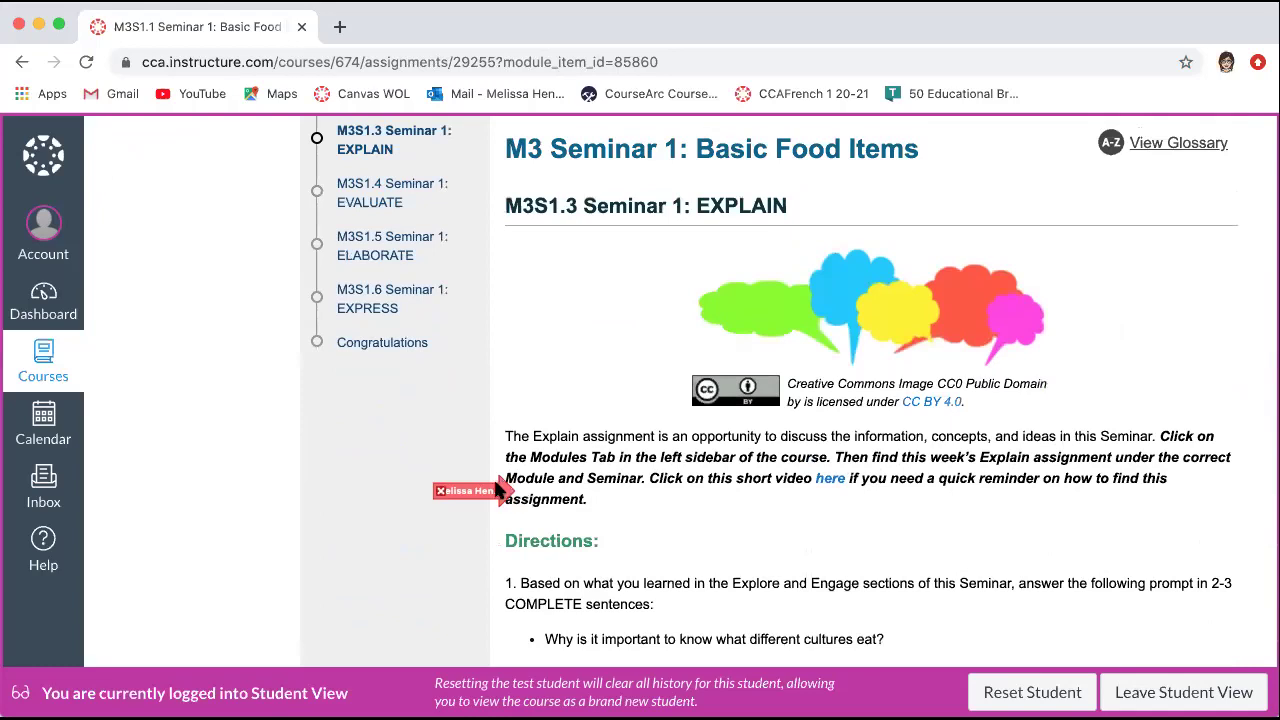